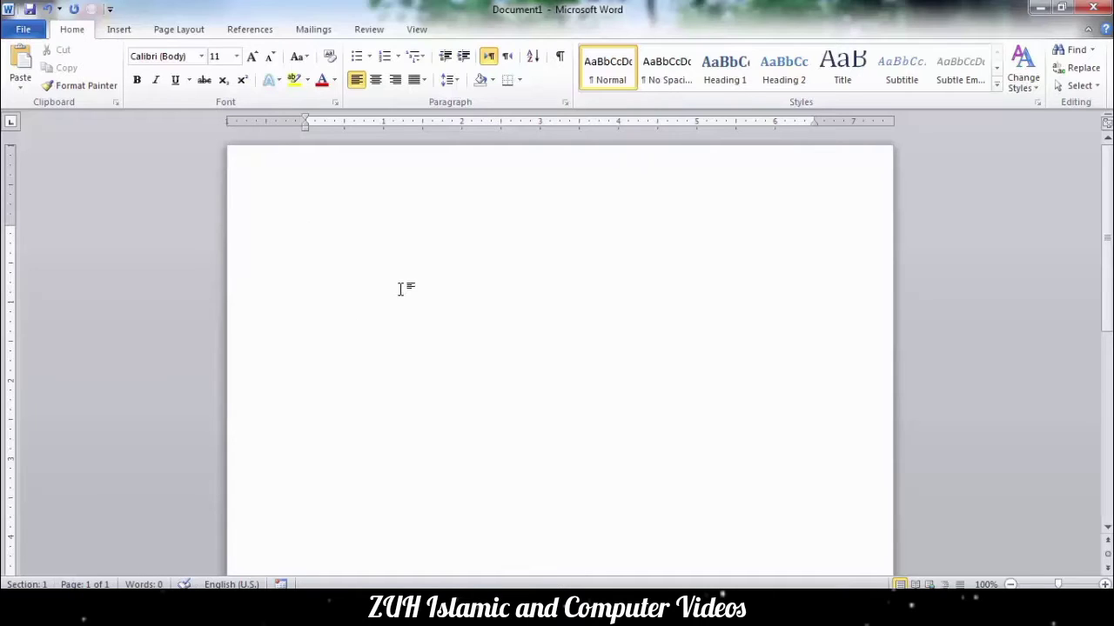
# Raise the font size to 22 and bring up the Review tab's proofing commands
pyautogui.hotkey('ctrl', 'shift', '.')
pyautogui.hotkey('ctrl', 'shift', '.')
pyautogui.hotkey('ctrl', 'shift', '.')
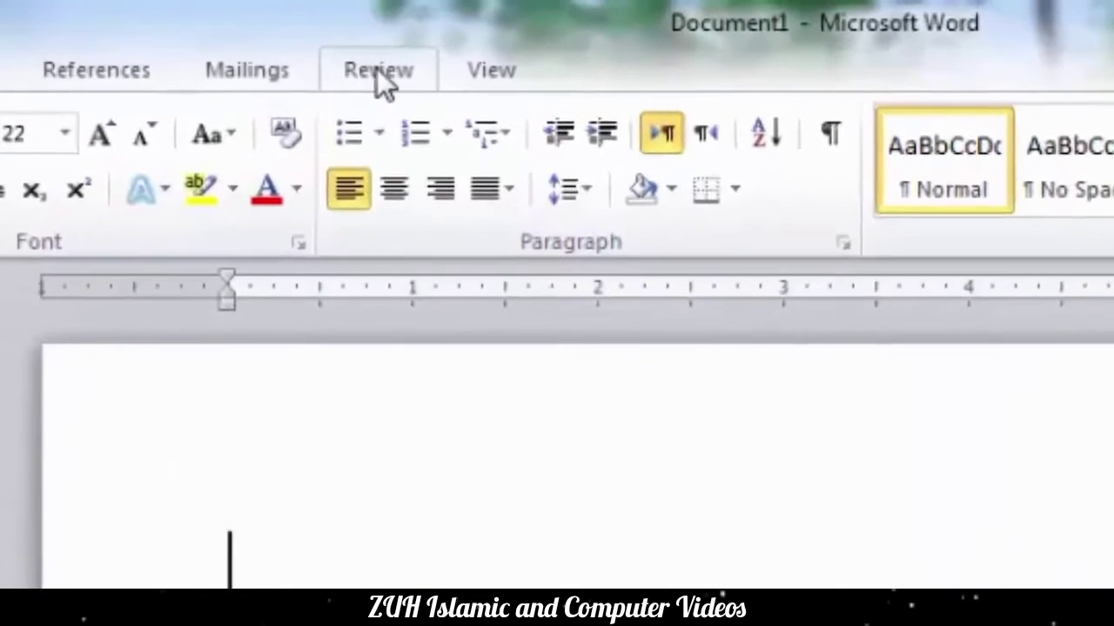
pyautogui.click(383, 84)
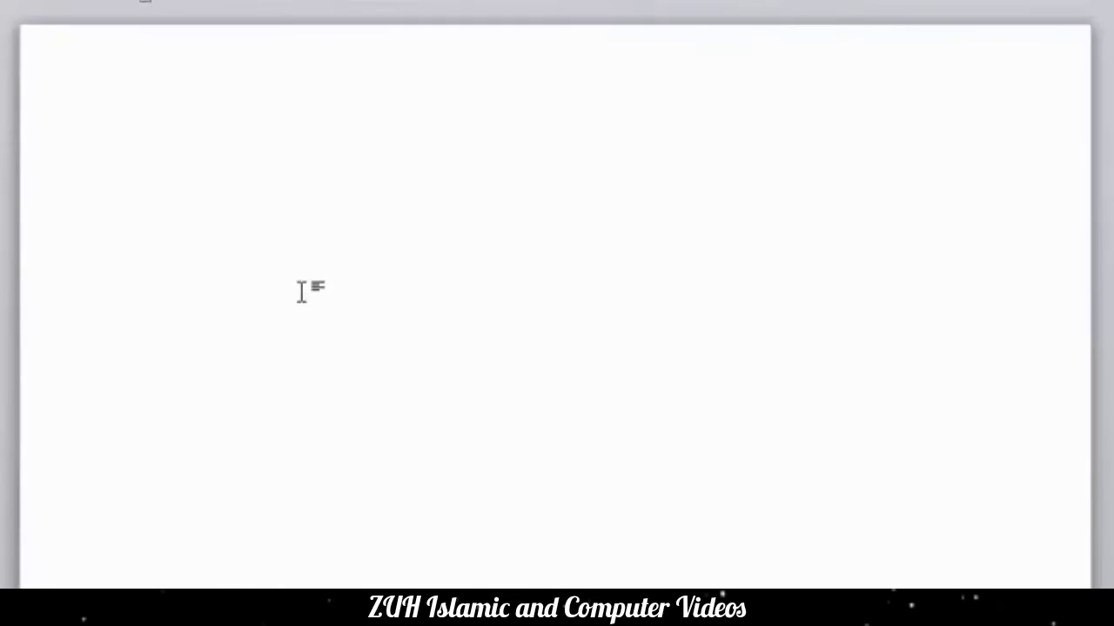
# Type the terms View, Re View and Pre View on three separate lines
pyautogui.write('View')
pyautogui.press('Return')
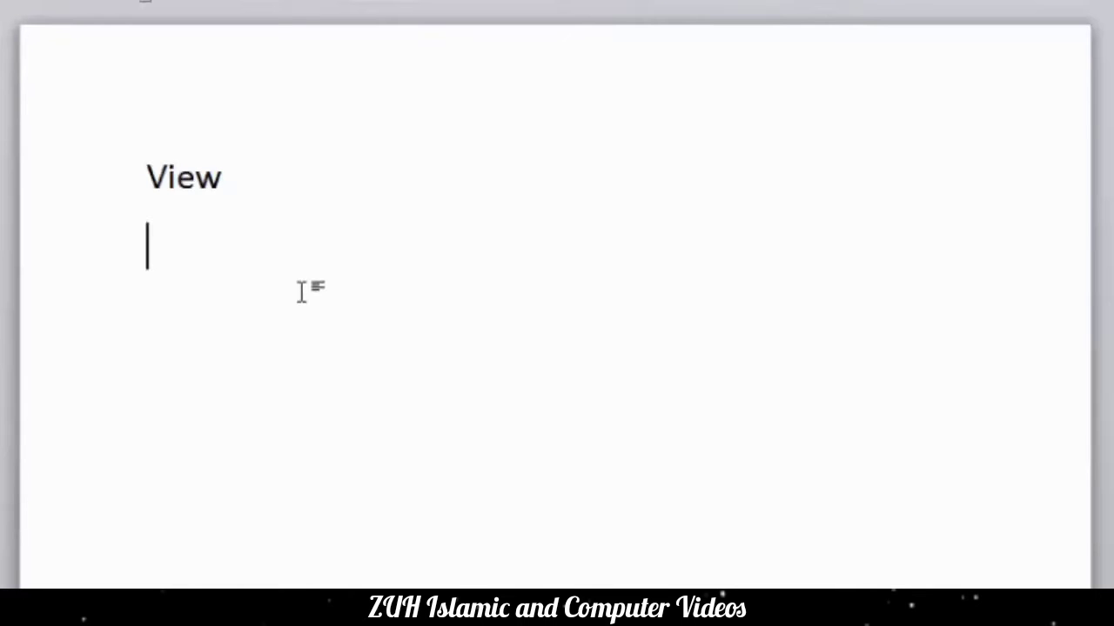
pyautogui.write('Re View')
pyautogui.press('Return')
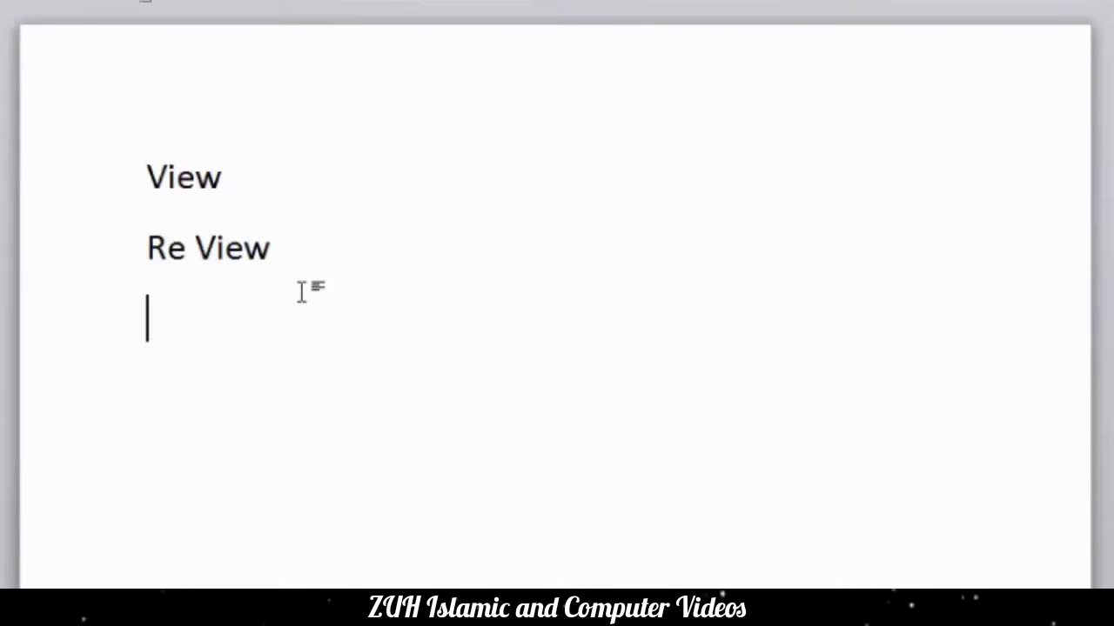
pyautogui.write('Pre View')
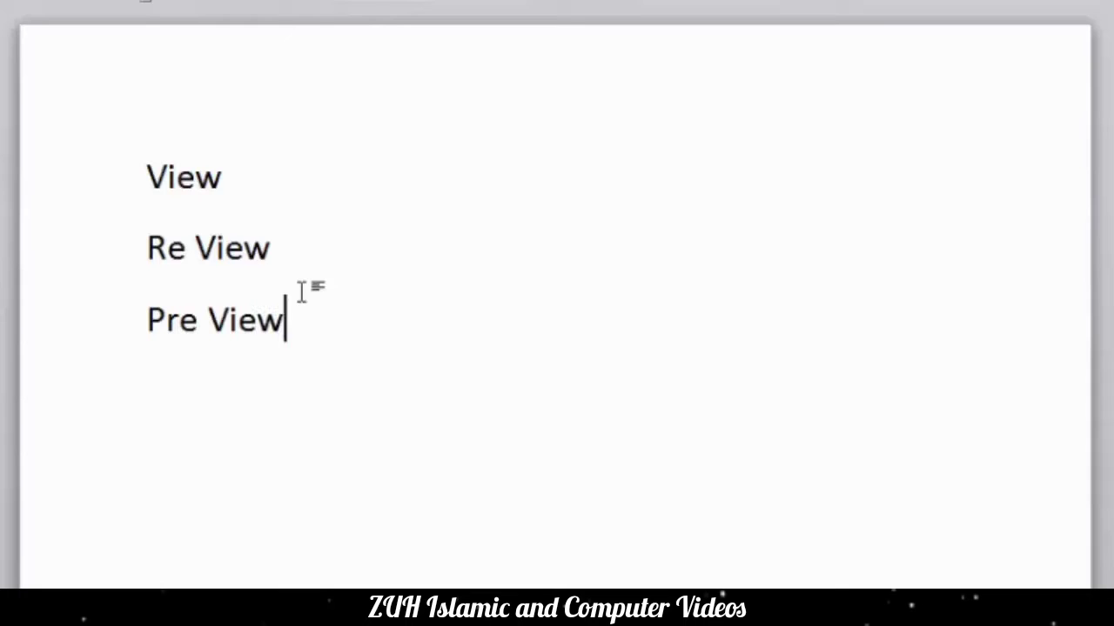
pyautogui.press('Return')
# Add '==> To see', '==> To see again', '==> To see before' meanings, correcting 'agian' to 'again'
pyautogui.click(329, 173)
pyautogui.write('==> To see')
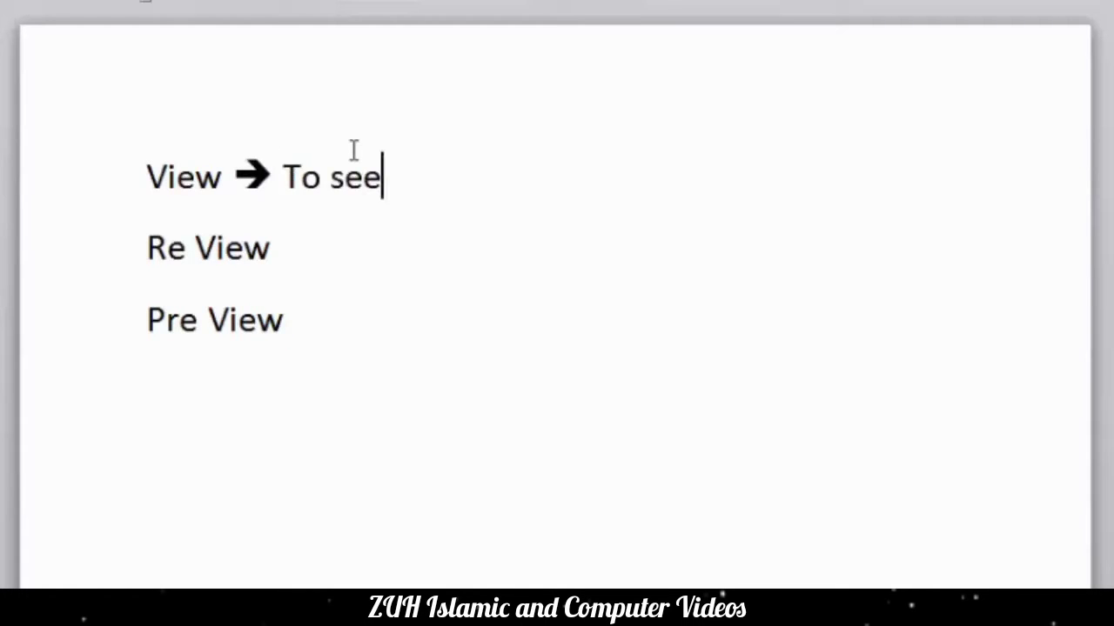
pyautogui.press('Down')
pyautogui.write('=')
pyautogui.write('=> To see')
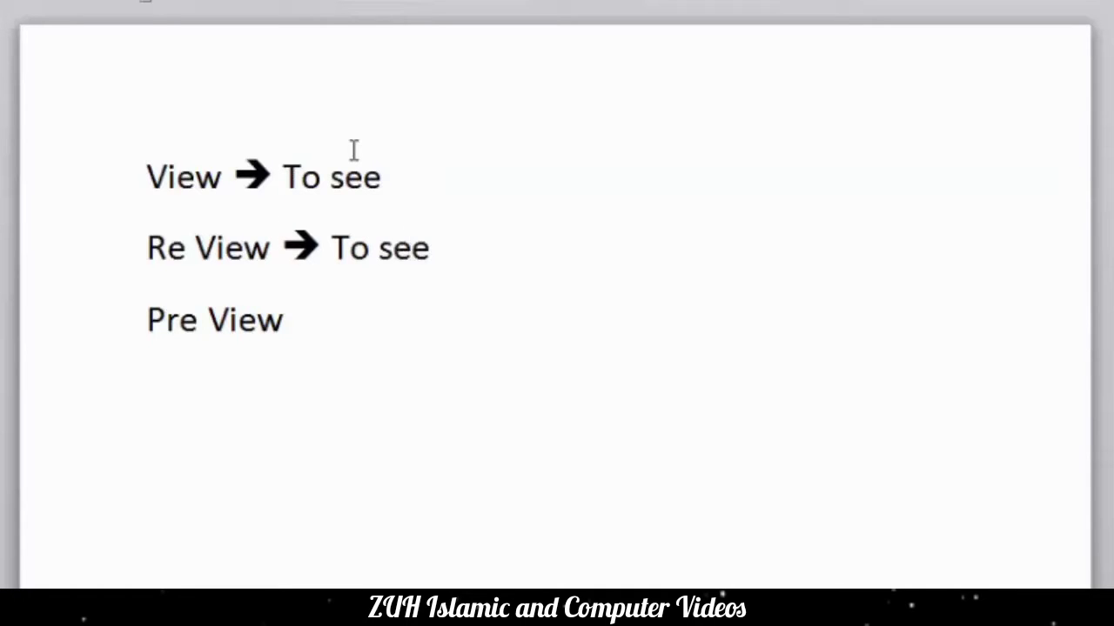
pyautogui.write(' agian')
pyautogui.press('Down')
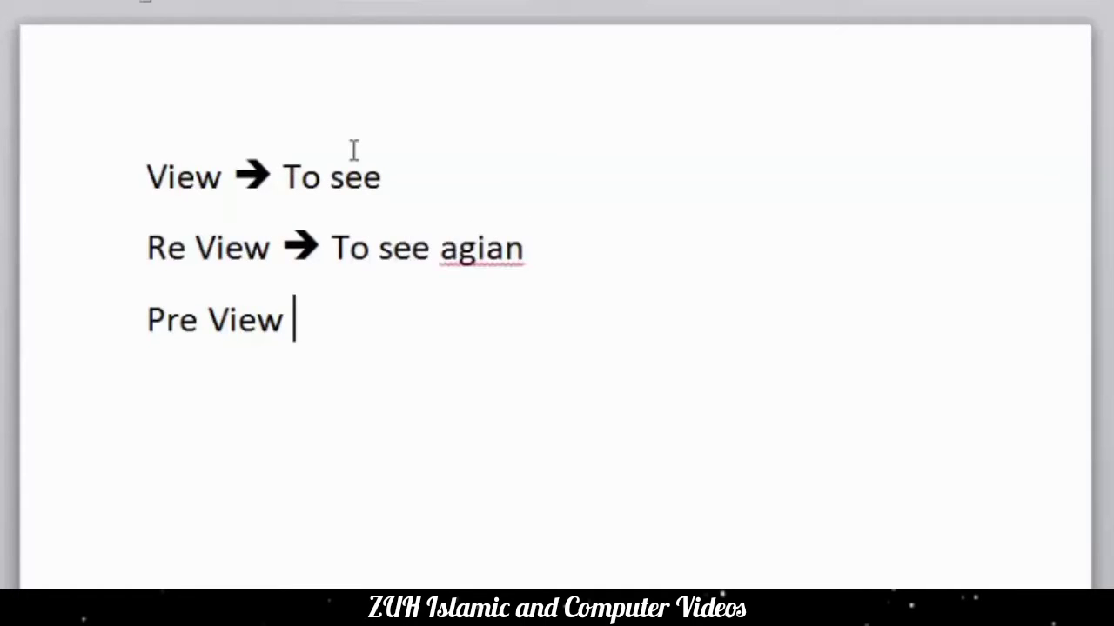
pyautogui.write('==> ')
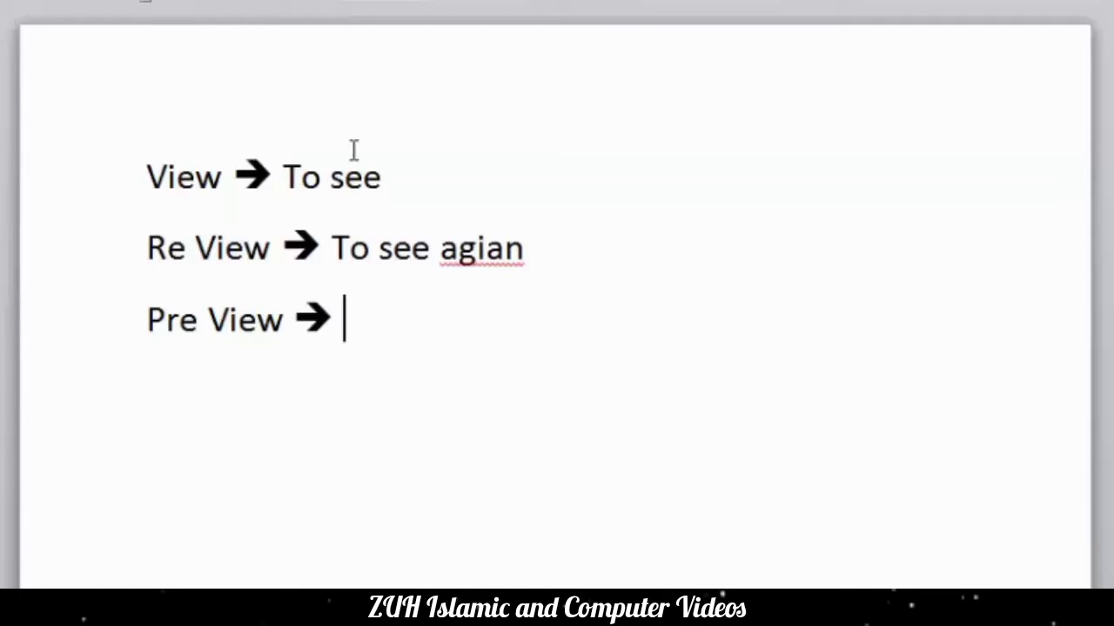
pyautogui.write('To see')
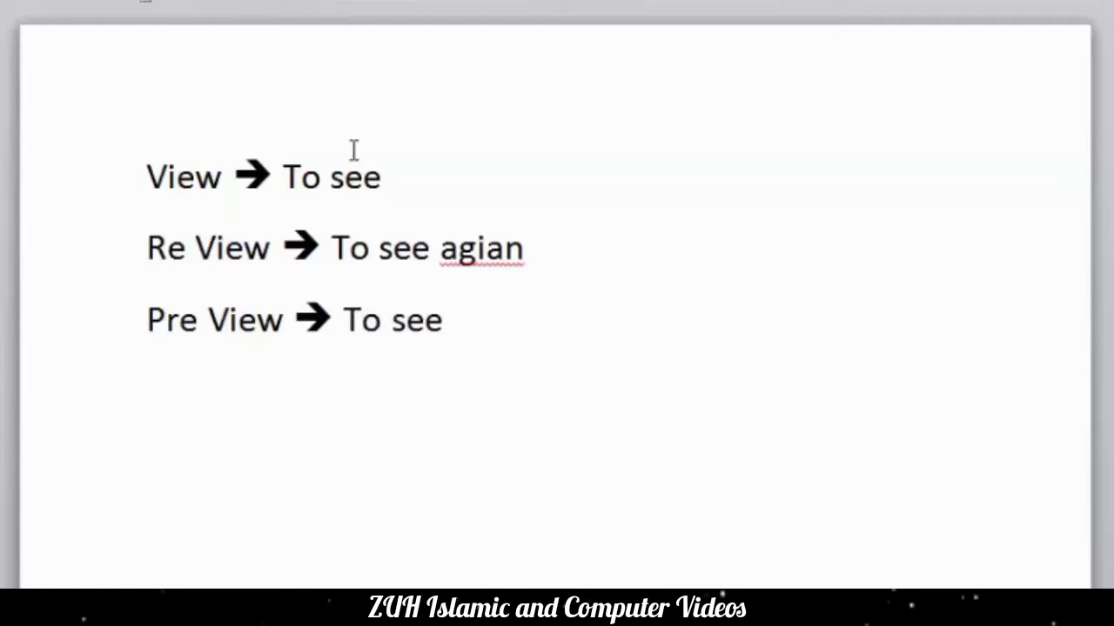
pyautogui.write(' before')
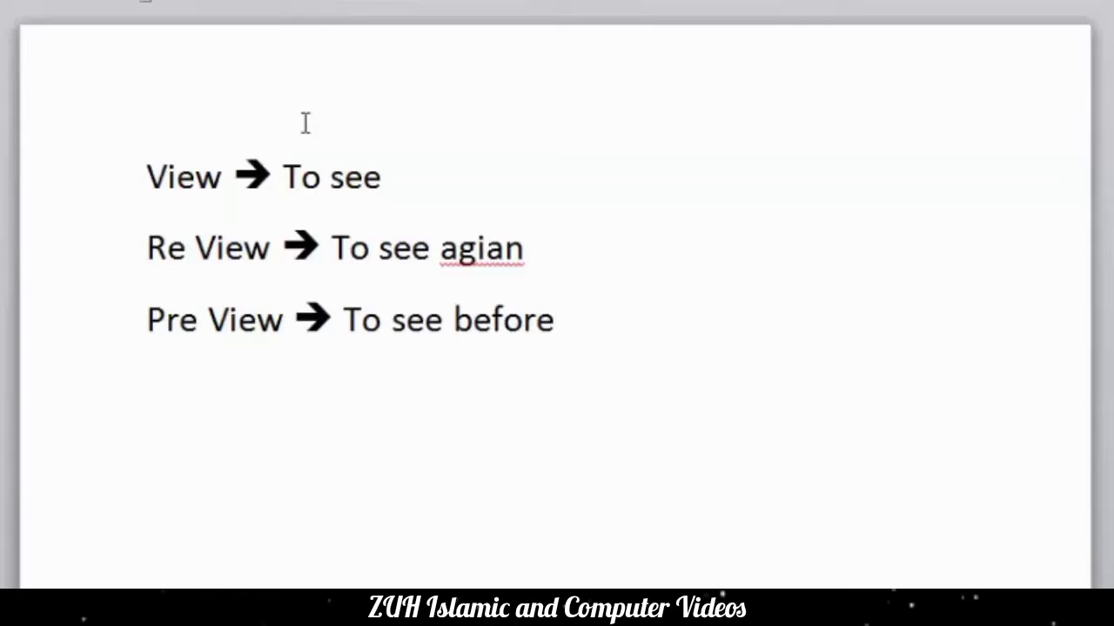
pyautogui.rightClick(521, 250)
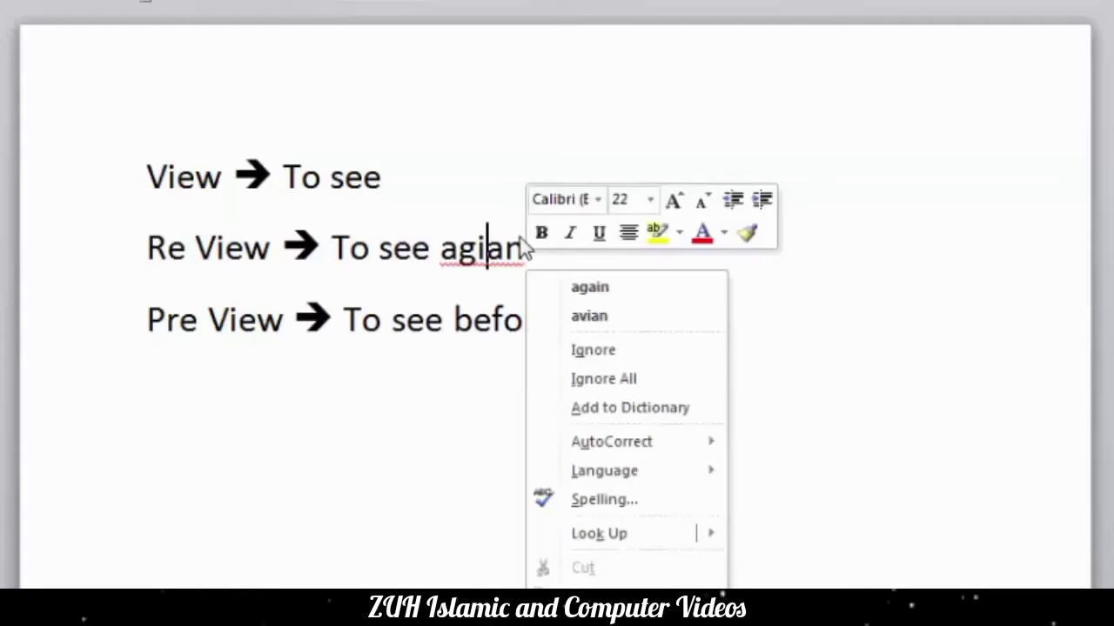
pyautogui.click(601, 288)
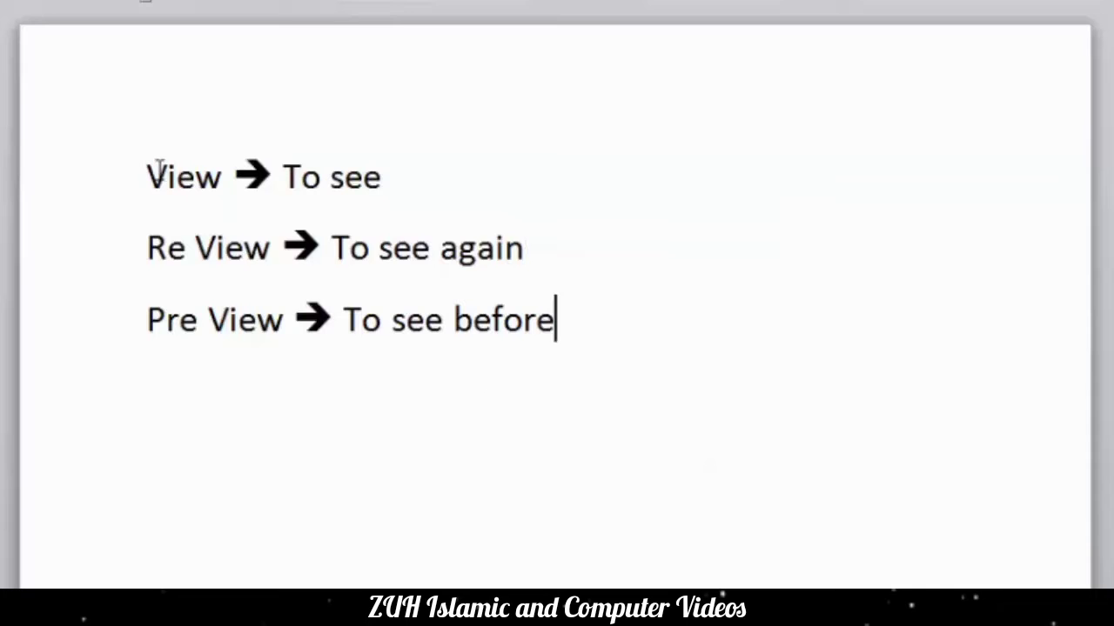
pyautogui.moveTo(154, 171); pyautogui.dragTo(420, 170)
pyautogui.moveTo(153, 244); pyautogui.dragTo(480, 247)
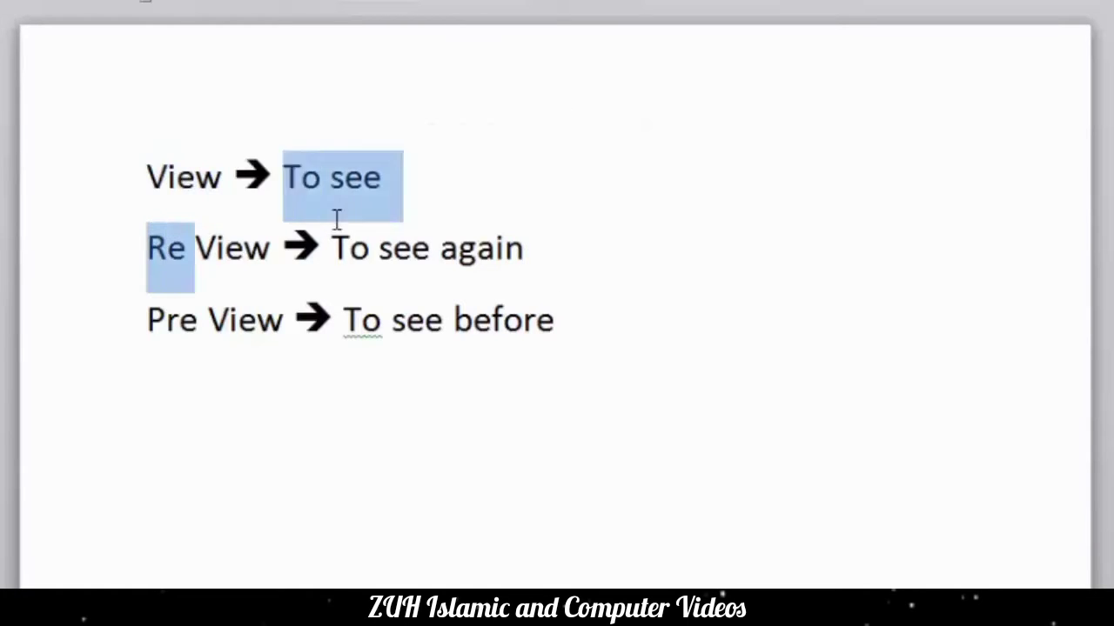
pyautogui.moveTo(144, 319); pyautogui.dragTo(527, 320)
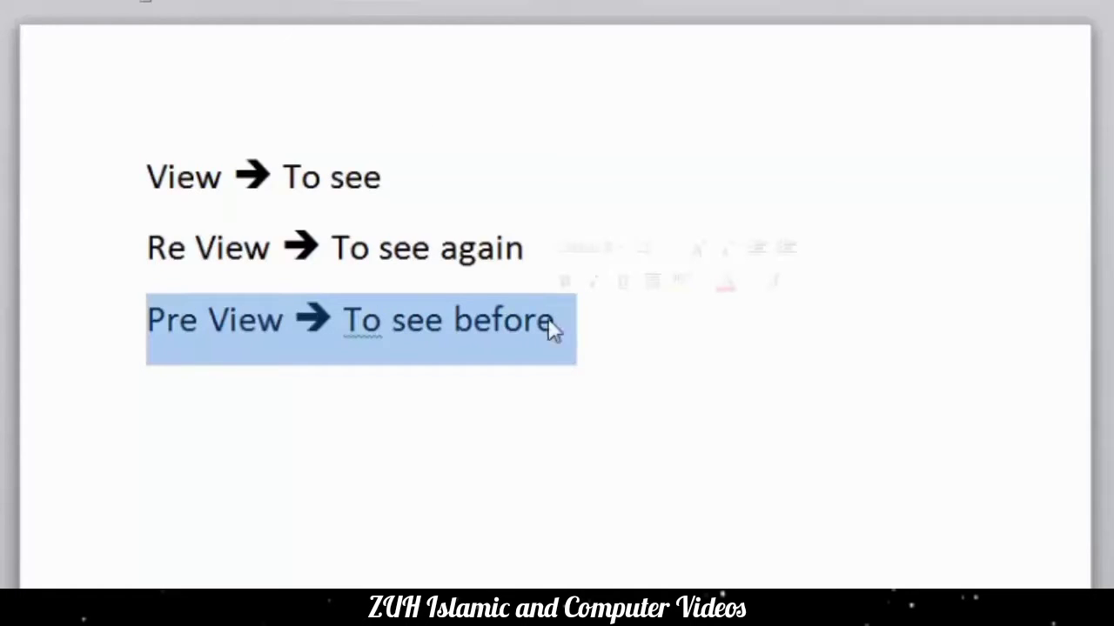
pyautogui.moveTo(149, 246); pyautogui.dragTo(280, 245)
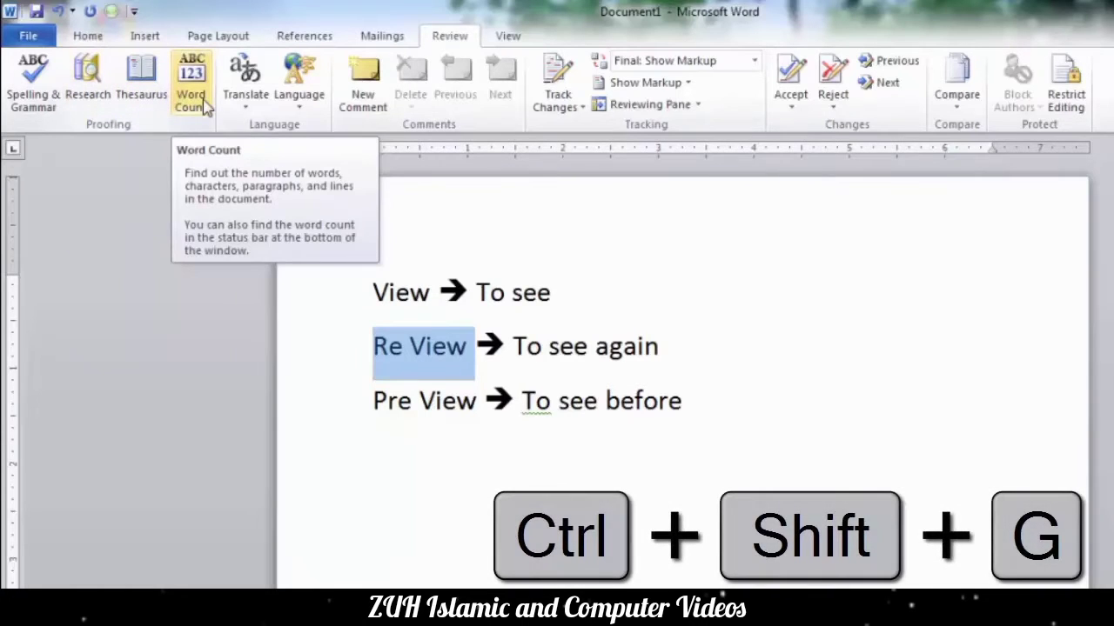
# Select all the View, Re View and Pre View text and delete it
pyautogui.hotkey('ctrl', 'a')
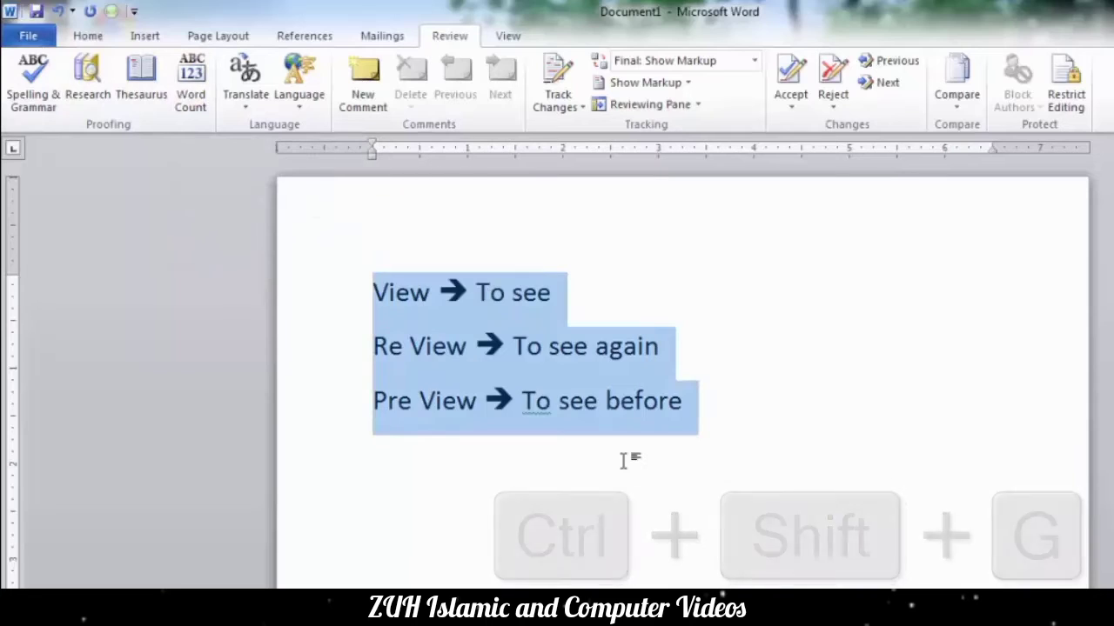
pyautogui.press('Delete')
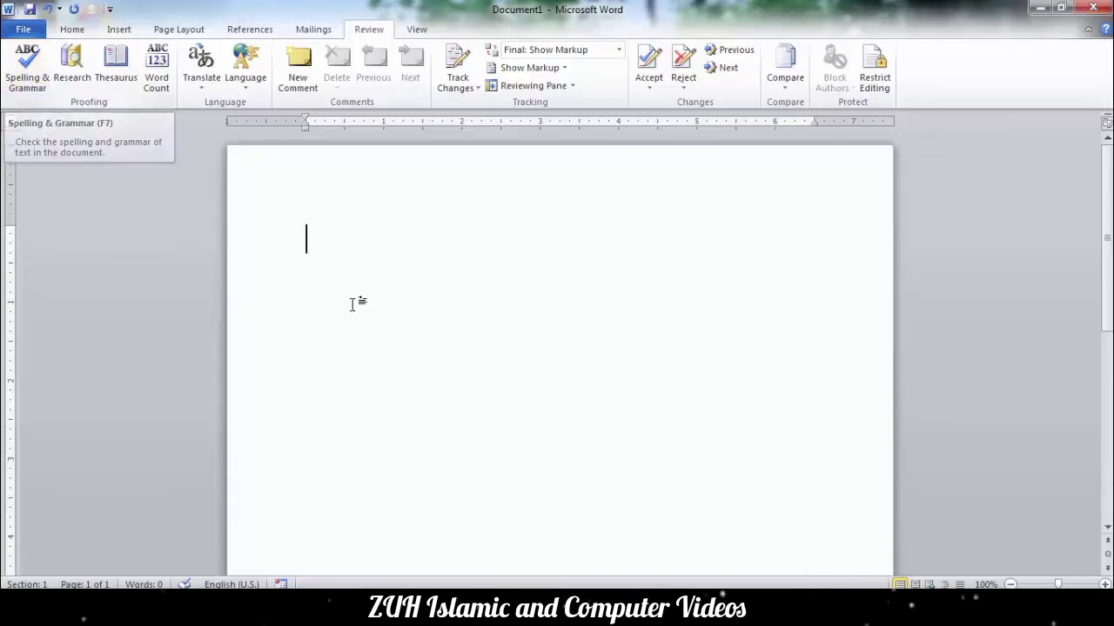
# Type 'alsdfj', then lines explaining red, green and blue underlines (spelling, grammar, word choice)
pyautogui.write('alsdfj')
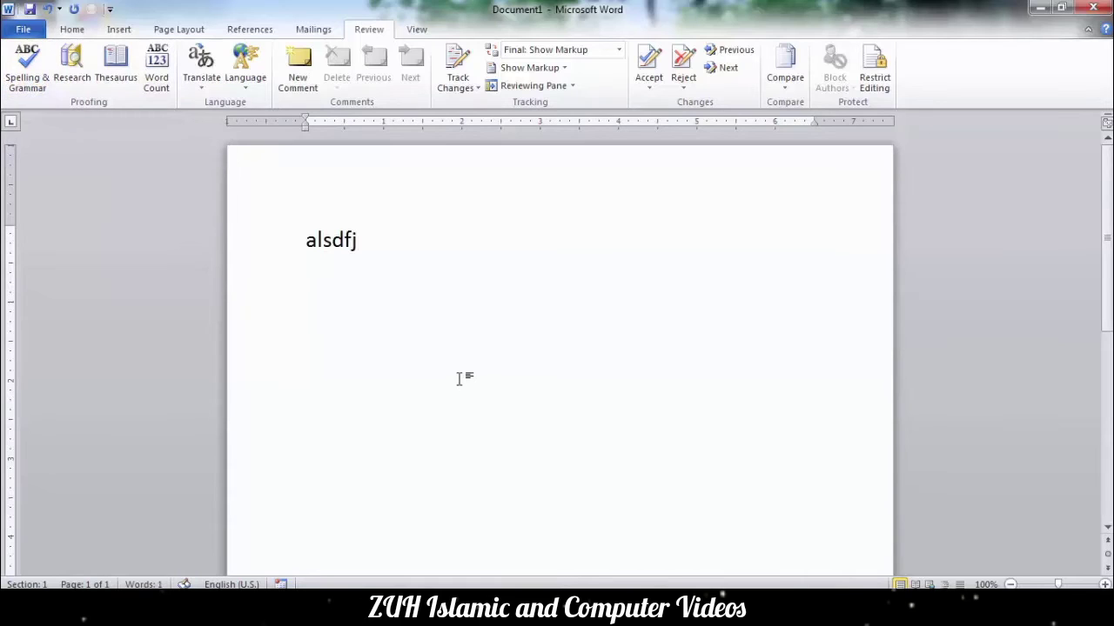
pyautogui.press('Return')
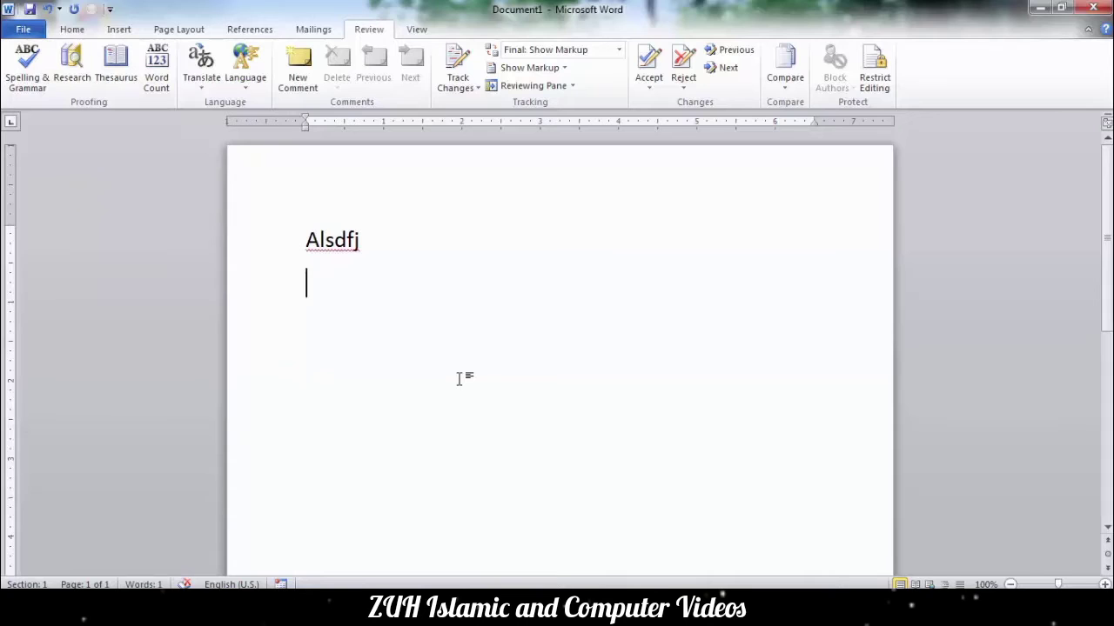
pyautogui.write('Red under line (Spelling mistake repeated word)')
pyautogui.press('Return')
pyautogui.write('Green')
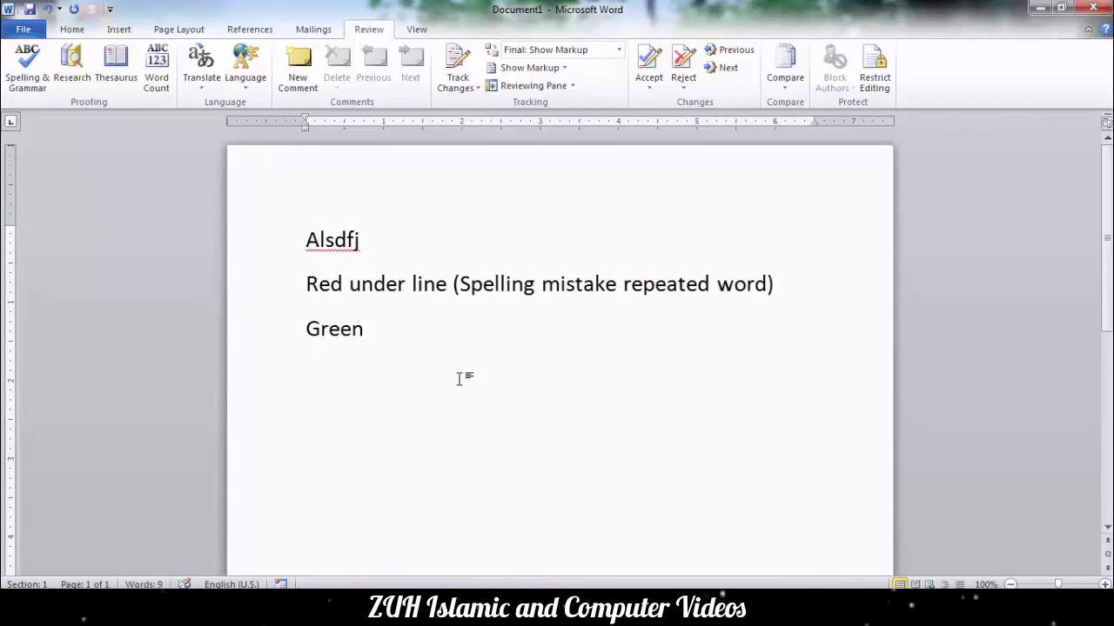
pyautogui.write(' underline (grammar mistake)')
pyautogui.press('Return')
pyautogui.write('Blue underline (extra space be')
pyautogui.press('BackSpace')
pyautogui.press('BackSpace')
pyautogui.write('word choice)')
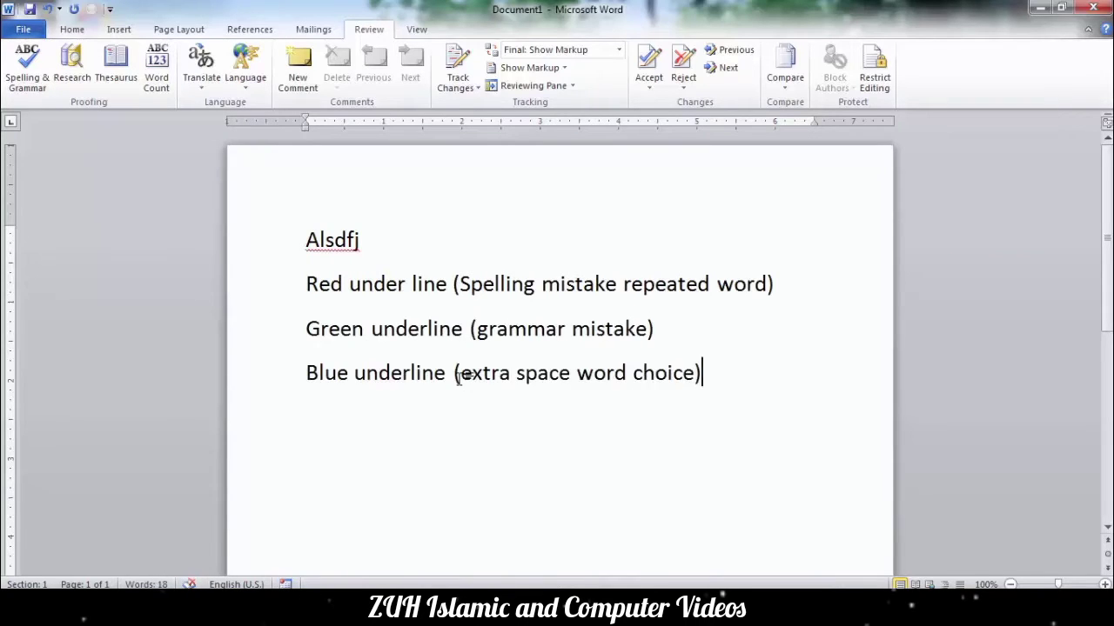
# Join 'under line' into one word and accept the suggested 'underlines' correction
pyautogui.click(411, 287)
pyautogui.press('BackSpace')
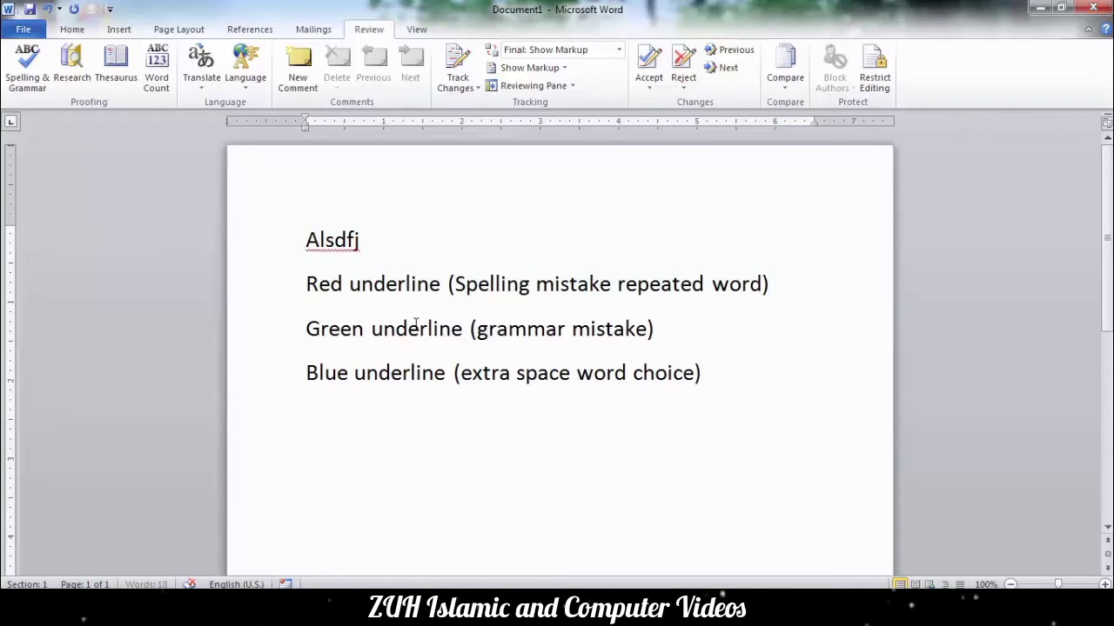
pyautogui.moveTo(454, 285); pyautogui.dragTo(750, 284)
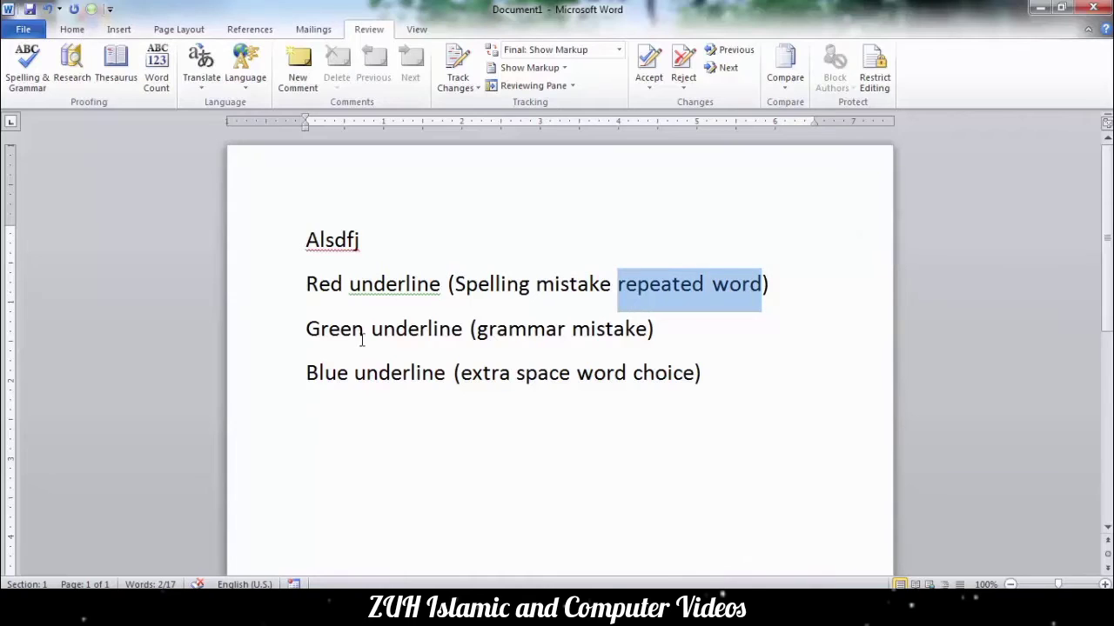
pyautogui.moveTo(484, 332); pyautogui.dragTo(606, 339)
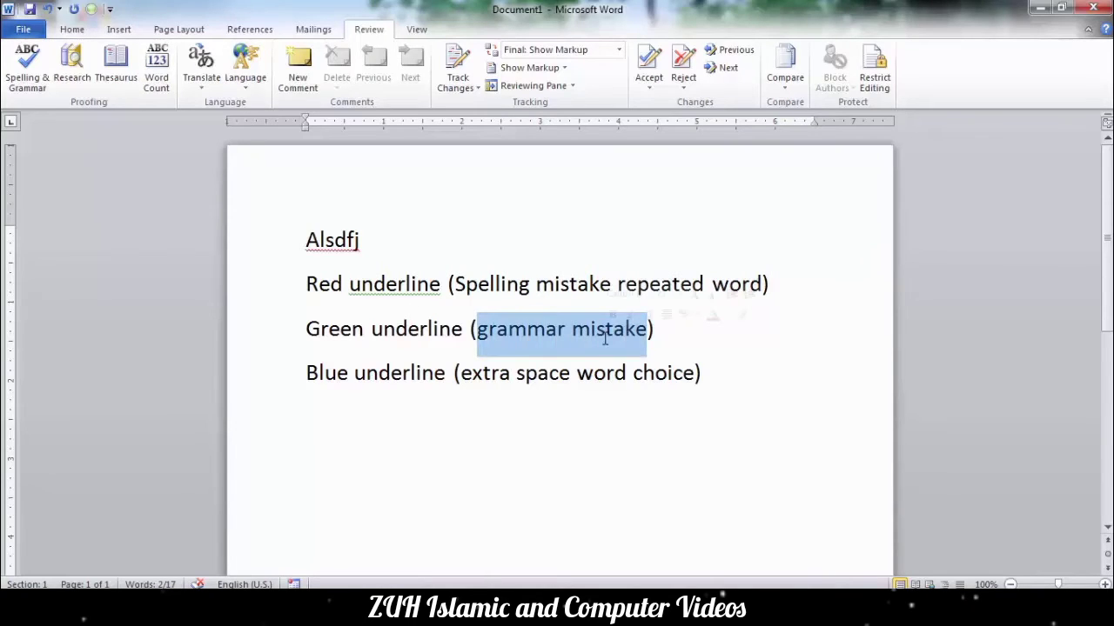
pyautogui.rightClick(413, 287)
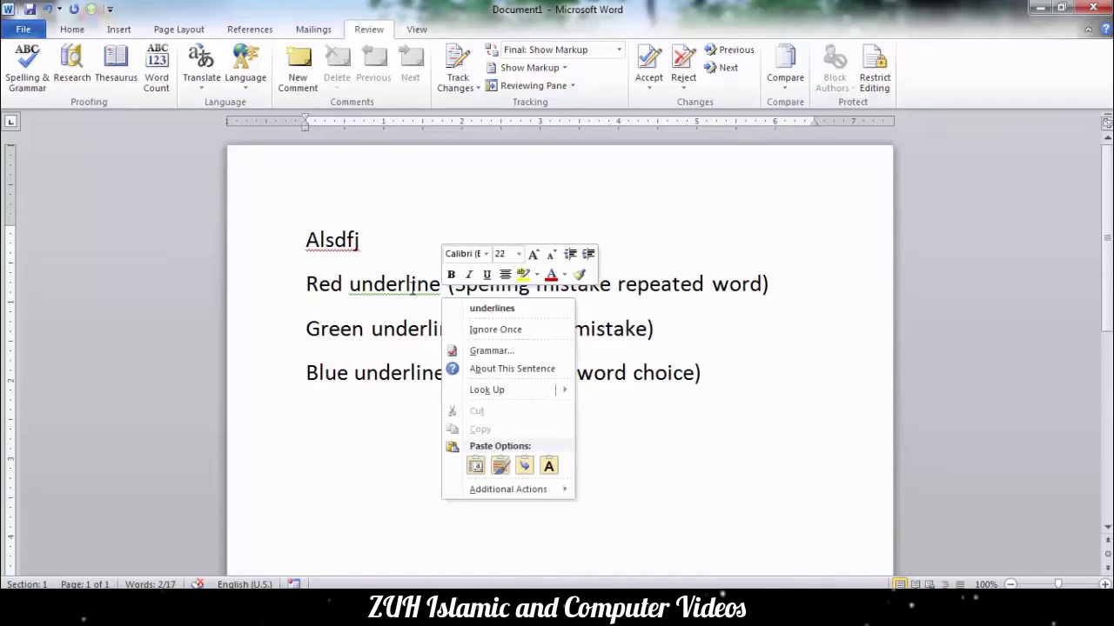
pyautogui.click(476, 311)
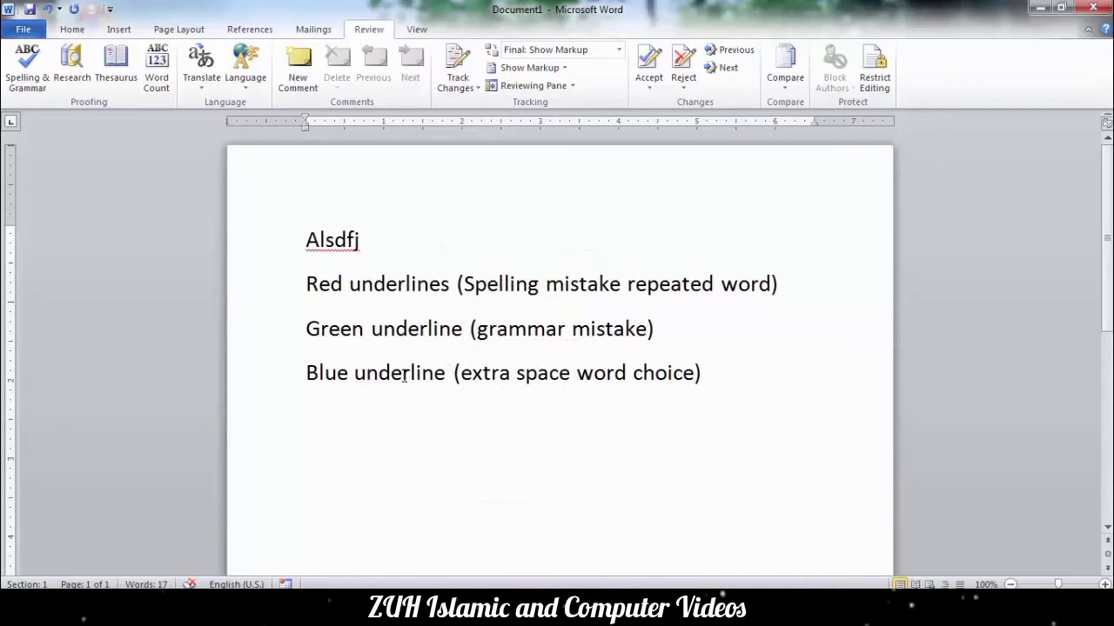
pyautogui.moveTo(459, 374); pyautogui.dragTo(673, 376)
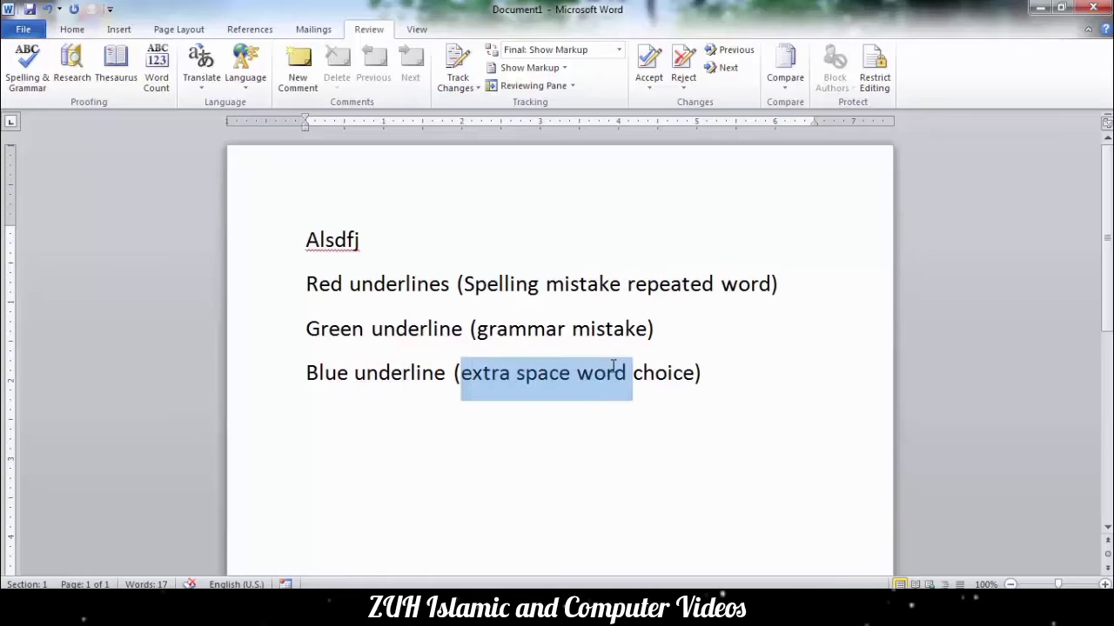
pyautogui.click(350, 446)
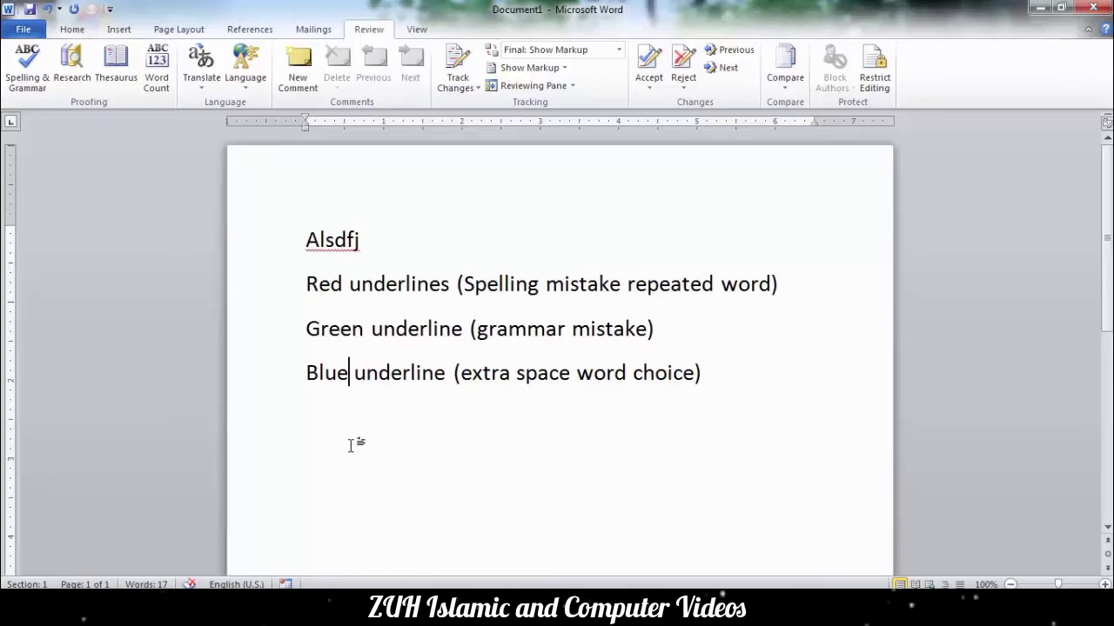
# Replace the word Alsdfj with 'battary'
pyautogui.press('Right')
pyautogui.press('Right')
pyautogui.scroll(-5, 370, 433)
pyautogui.scroll(4, 370, 429)
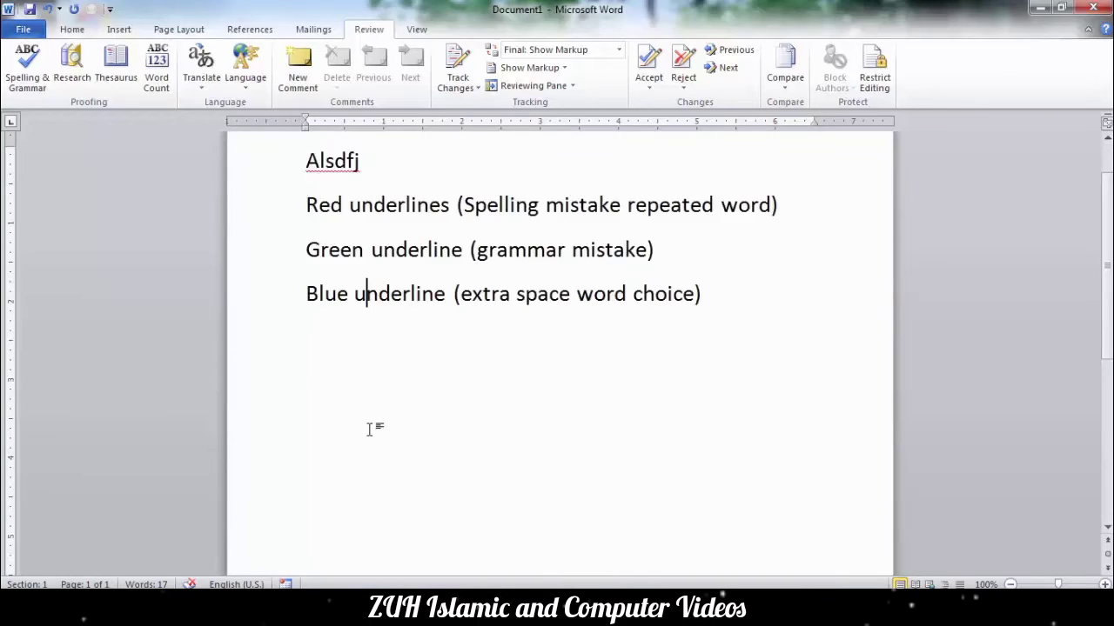
pyautogui.scroll(1, 370, 427)
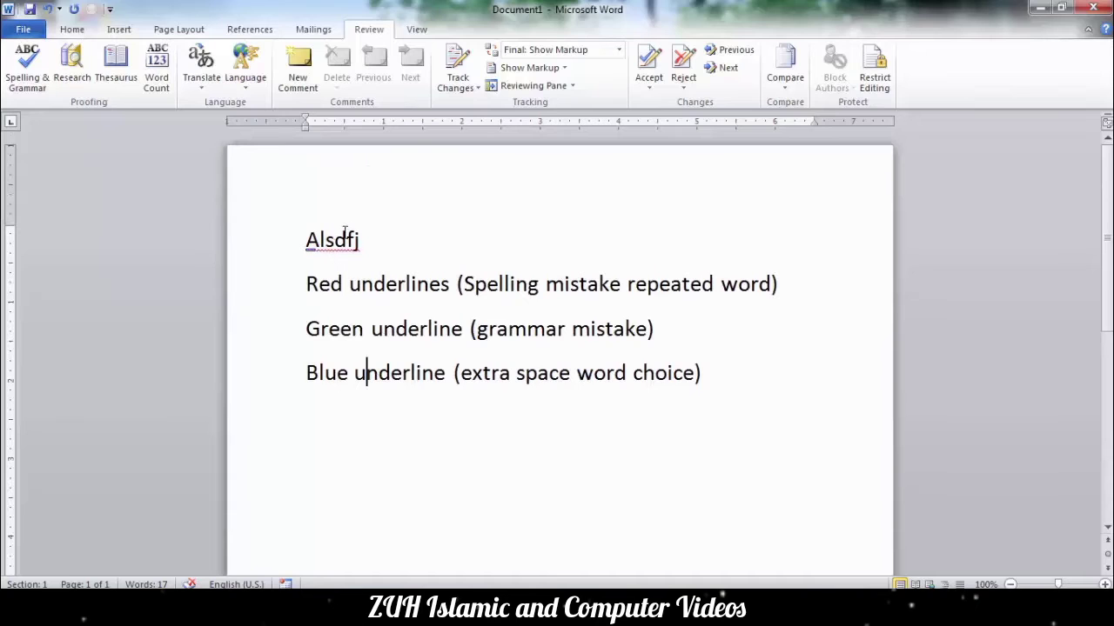
pyautogui.moveTo(356, 239); pyautogui.dragTo(305, 240)
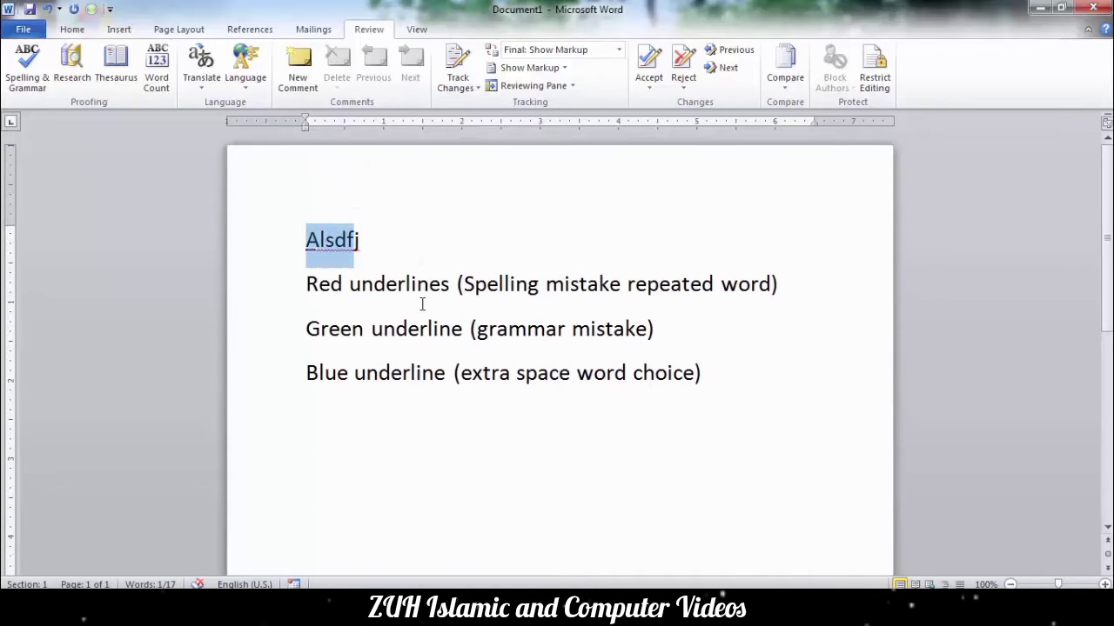
pyautogui.press('BackSpace')
pyautogui.write('batt')
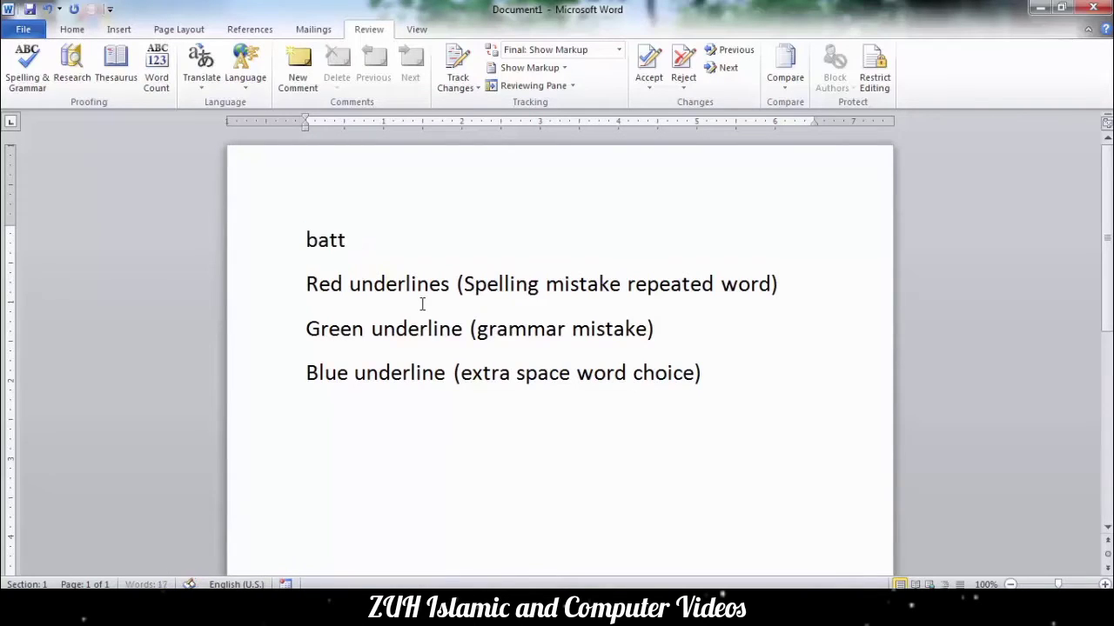
pyautogui.write('ary')
pyautogui.click(409, 240)
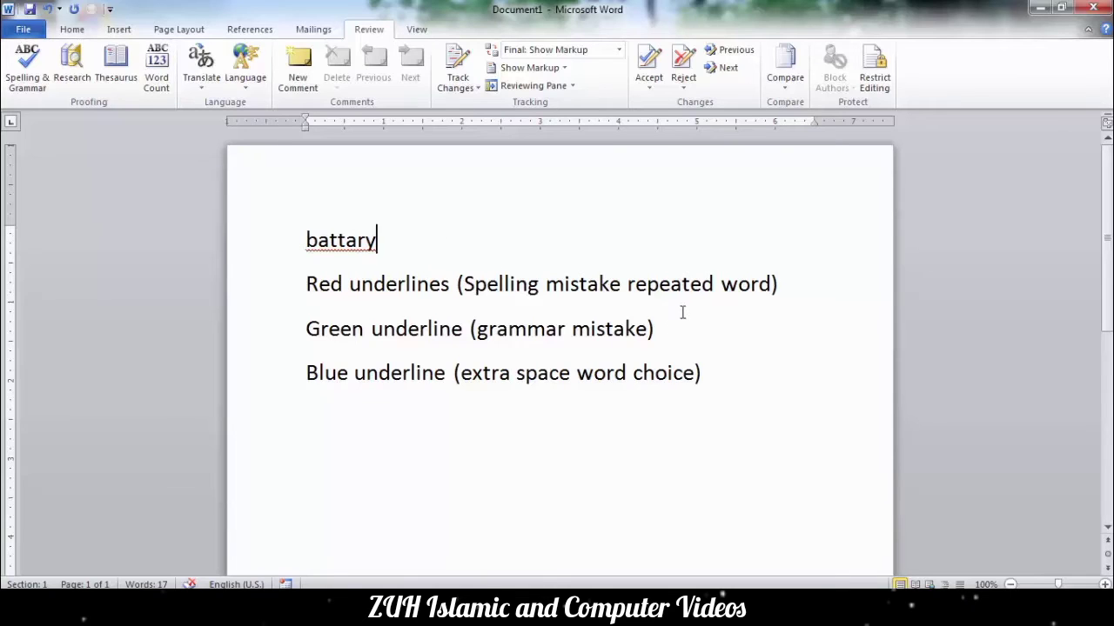
# Add the grammar example 'He are a boy.' below the Green underline line
pyautogui.click(687, 341)
pyautogui.press('Return')
pyautogui.write('He')
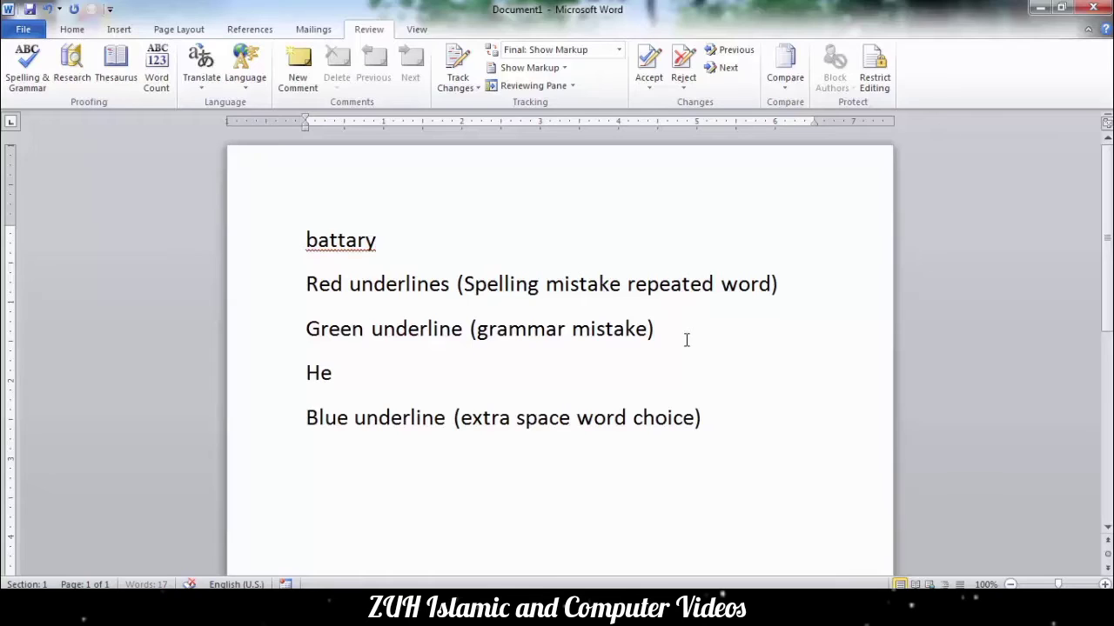
pyautogui.write(' are a boy')
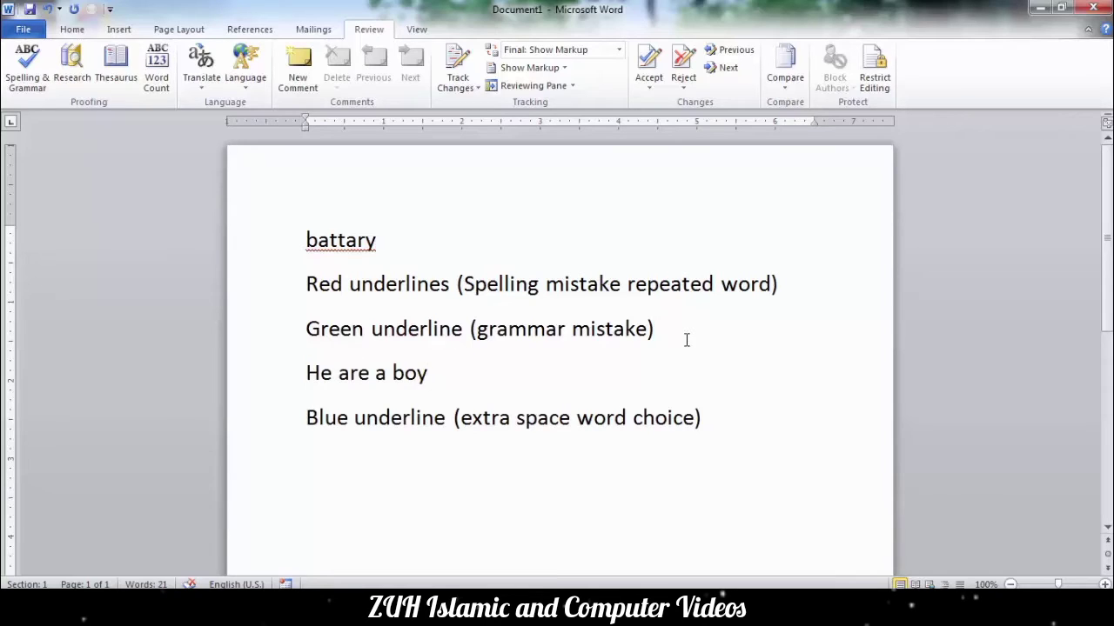
pyautogui.write('.')
# Add 'He is a bout to learn computer' and a 'when ever' sentence below the Blue line
pyautogui.click(734, 426)
pyautogui.press('Return')
pyautogui.write('He is a bout to')
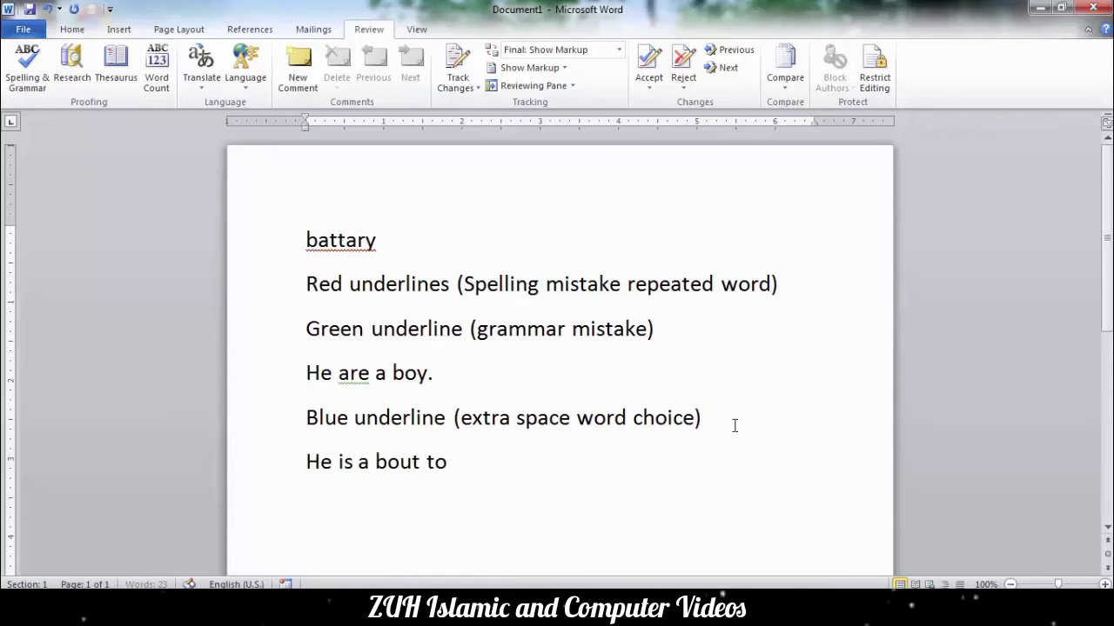
pyautogui.write(' learn compute')
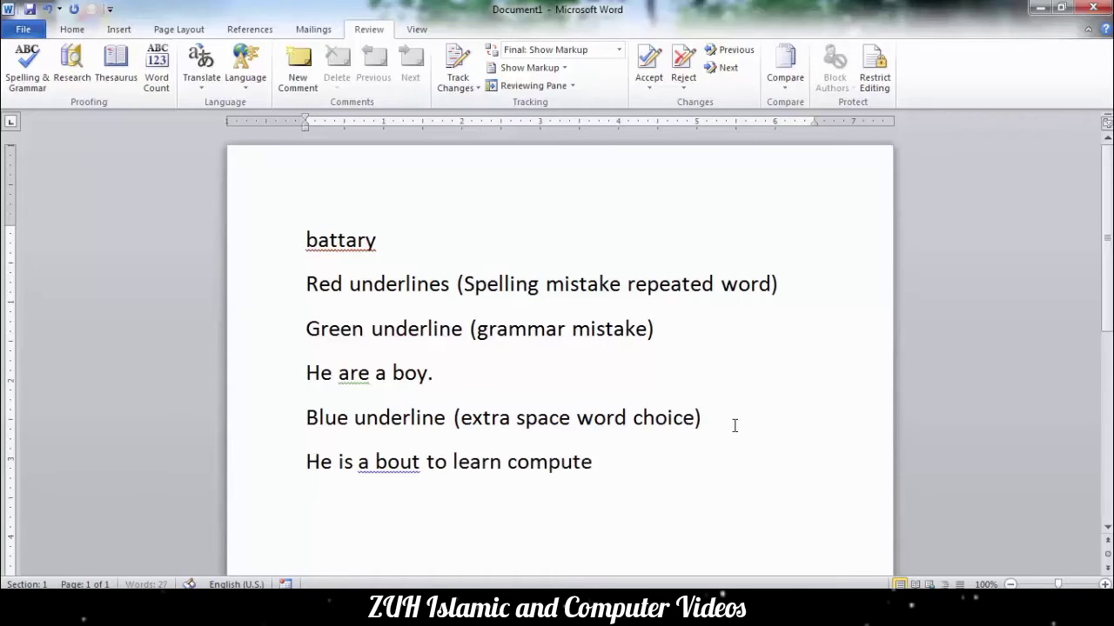
pyautogui.write('re')
pyautogui.press('BackSpace')
pyautogui.press('Return')
pyautogui.write('when ever you w')
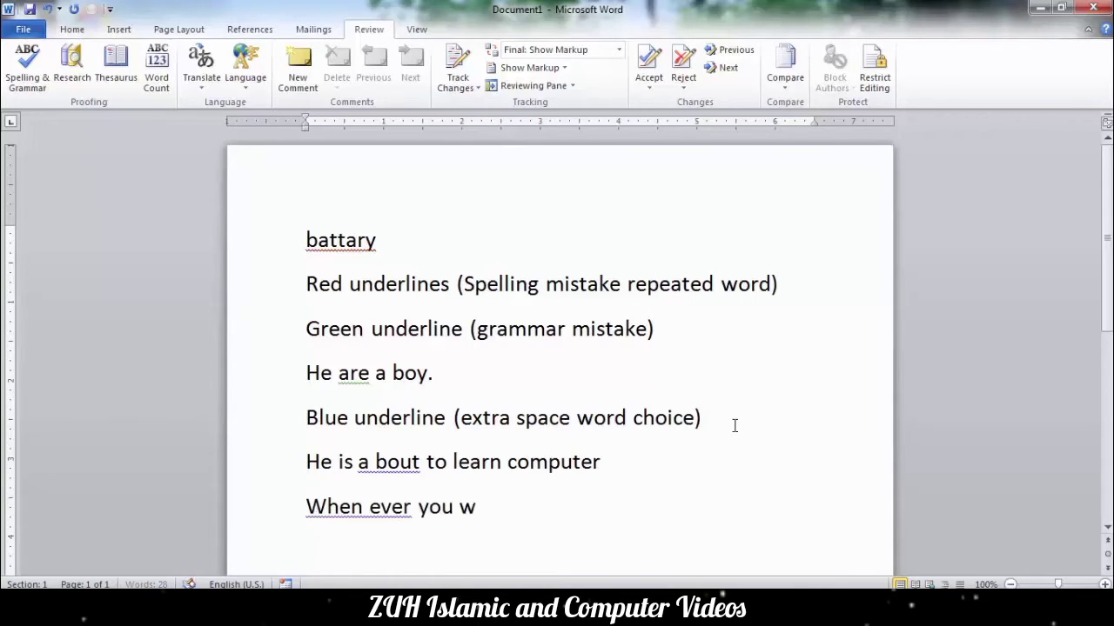
pyautogui.write('an tt')
pyautogui.press('BackSpace')
pyautogui.press('BackSpace')
pyautogui.press('BackSpace')
pyautogui.write('t to ')
pyautogui.write('see')
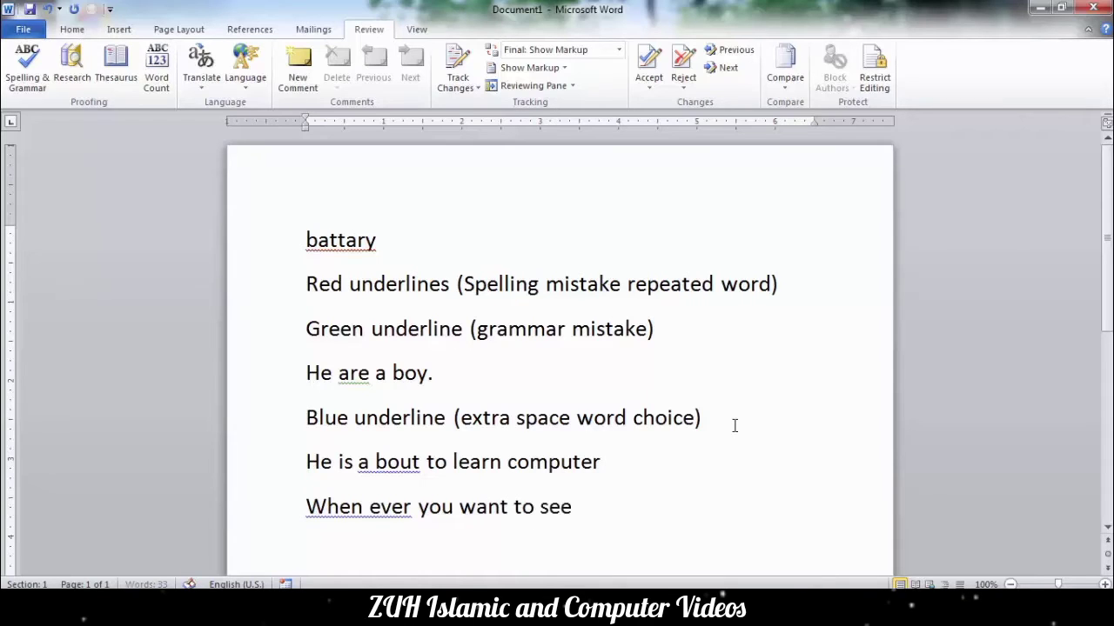
pyautogui.write(' it')
pyautogui.press('BackSpace')
pyautogui.write('so to')
pyautogui.write('uch the world')
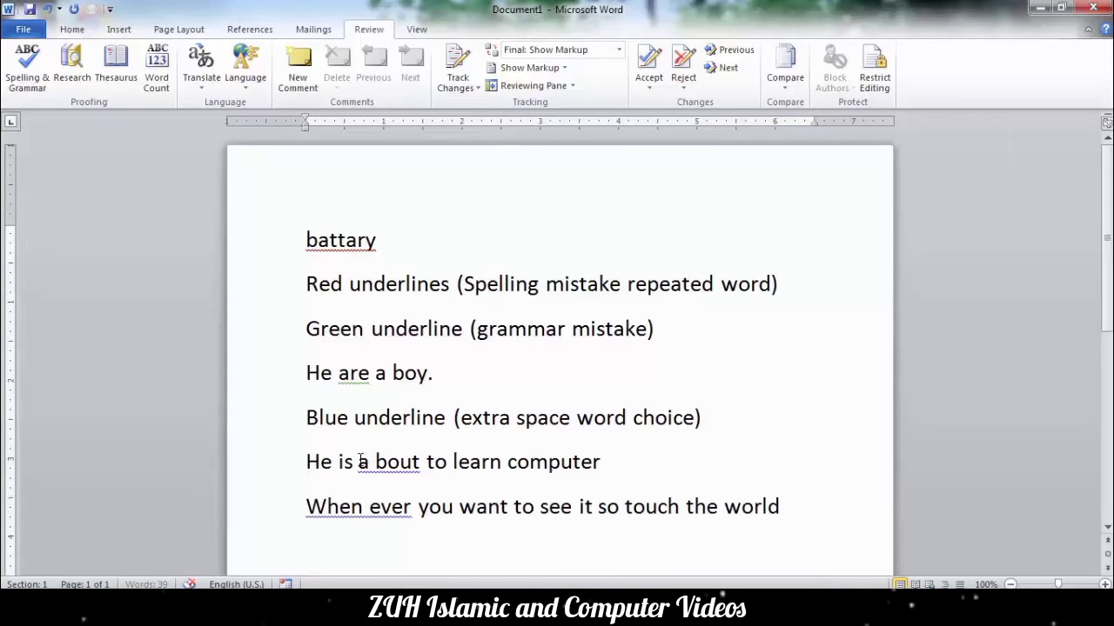
pyautogui.moveTo(306, 242); pyautogui.dragTo(393, 244)
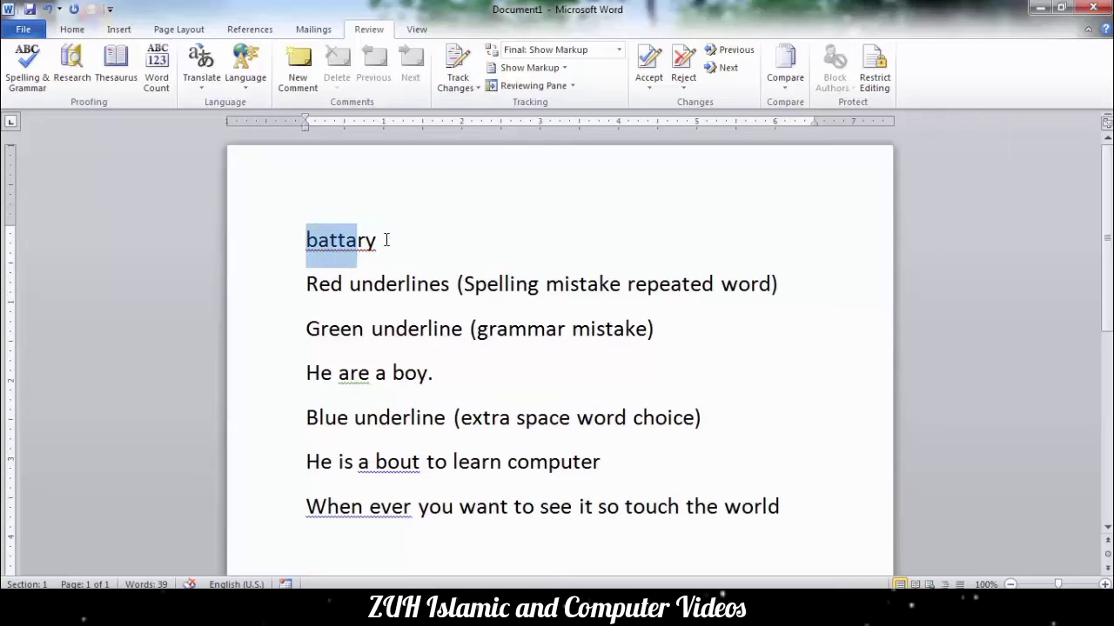
pyautogui.click(366, 242)
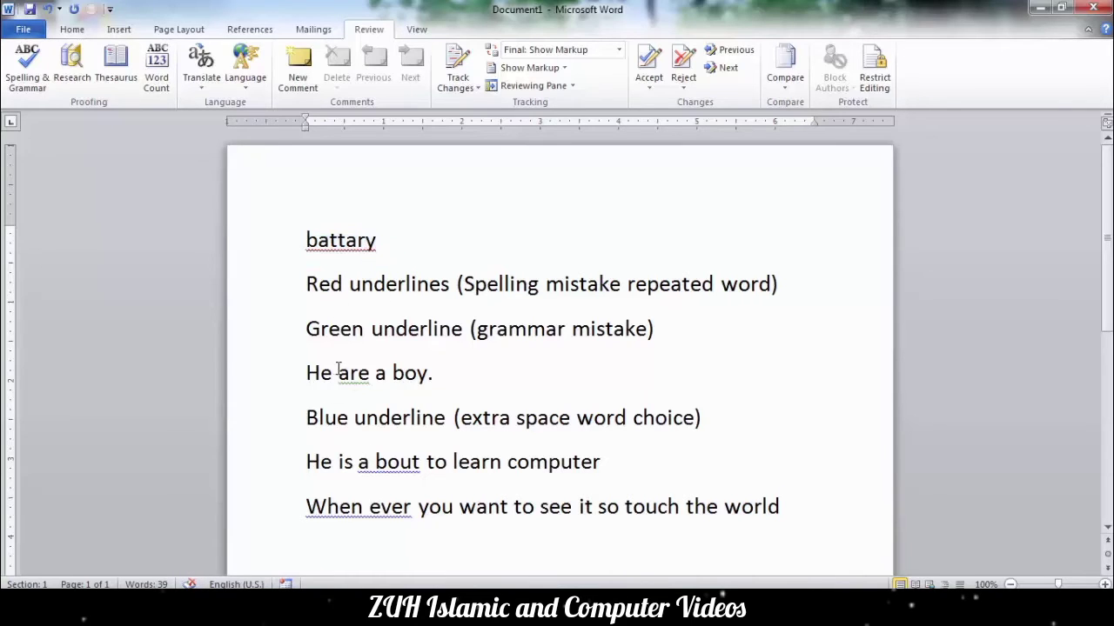
pyautogui.moveTo(338, 372); pyautogui.dragTo(369, 374)
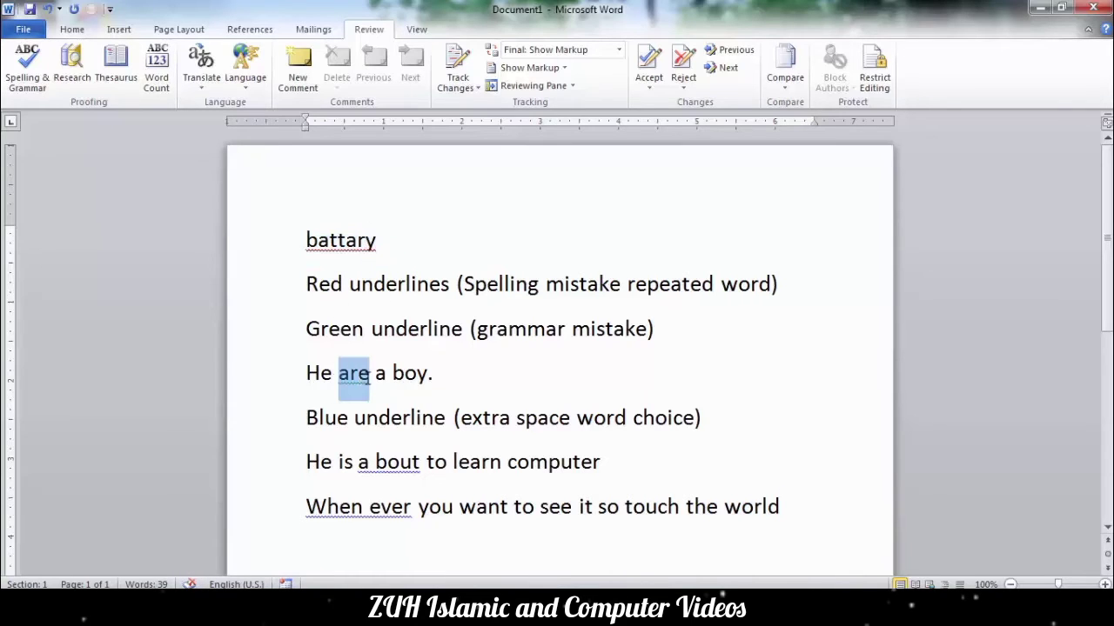
pyautogui.moveTo(359, 462); pyautogui.dragTo(405, 462)
pyautogui.click(372, 462)
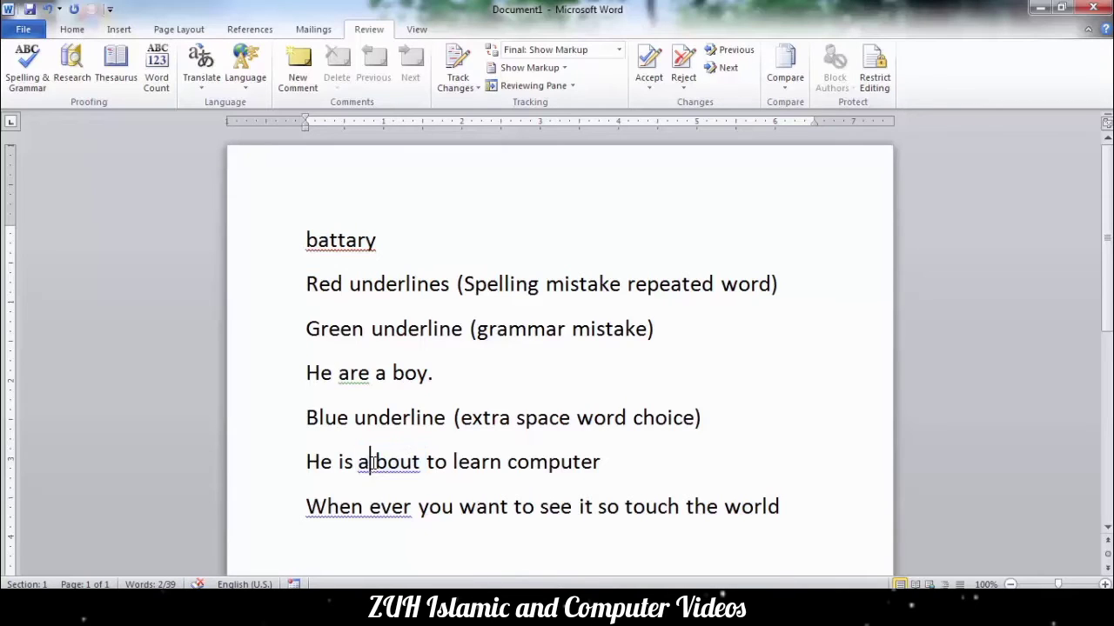
pyautogui.click(364, 510)
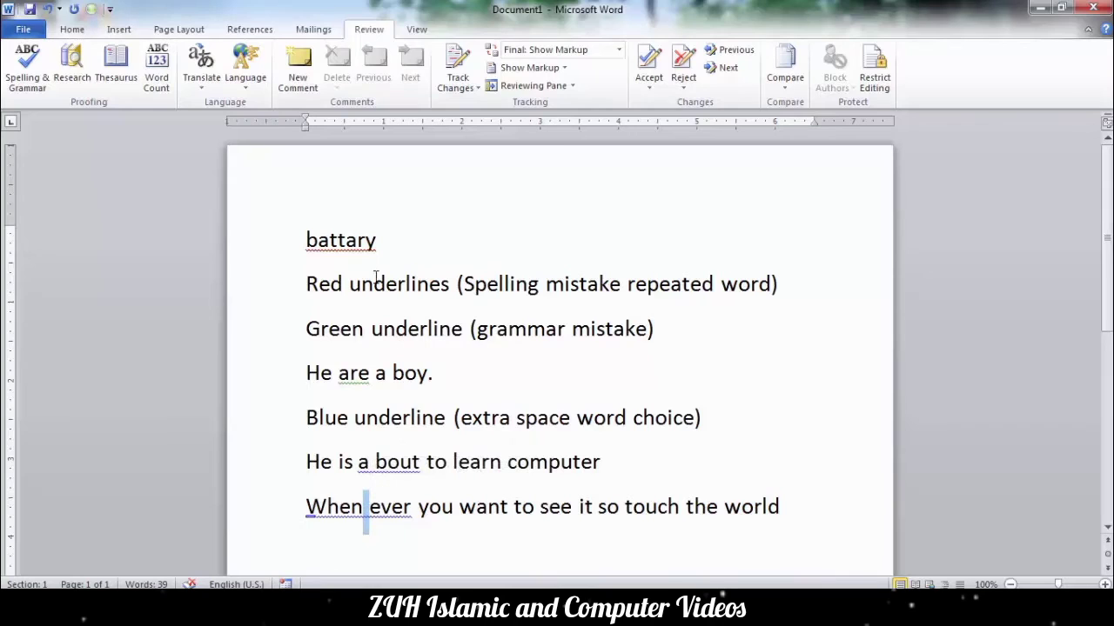
pyautogui.rightClick(340, 243)
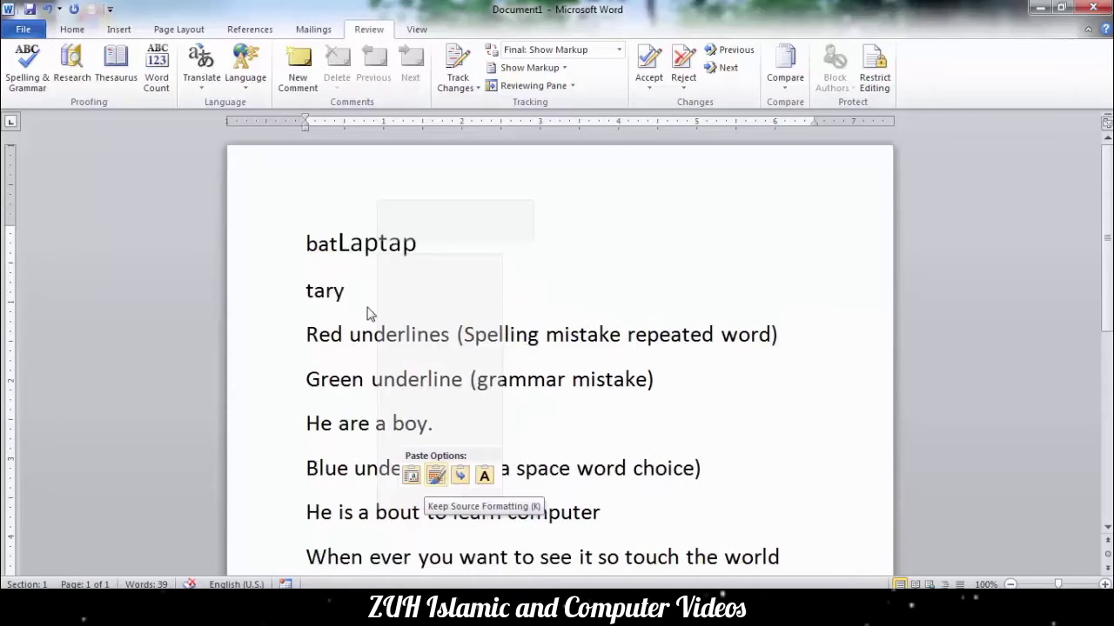
pyautogui.click(136, 149)
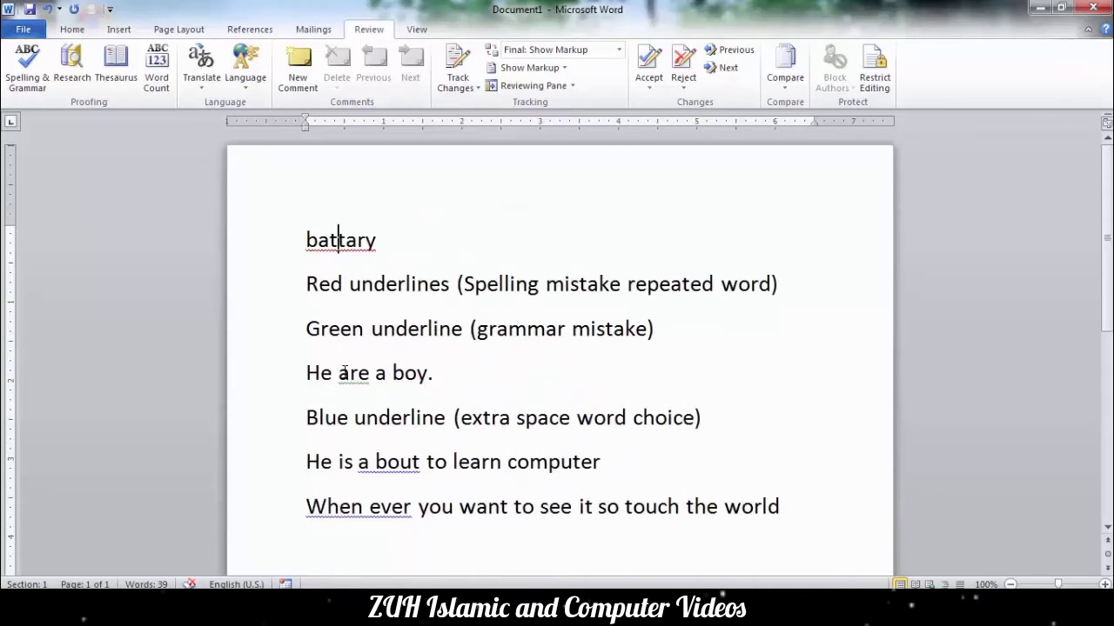
# Run Spelling & Grammar and AutoCorrect 'battary' to 'battery'
pyautogui.click(38, 84)
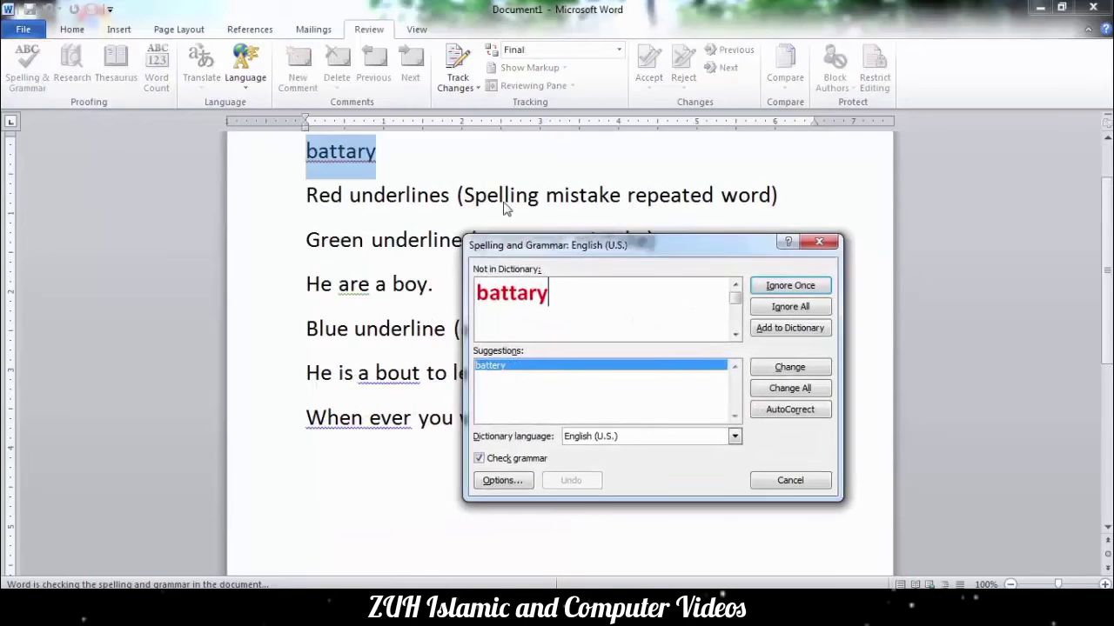
pyautogui.moveTo(566, 264); pyautogui.dragTo(387, 141)
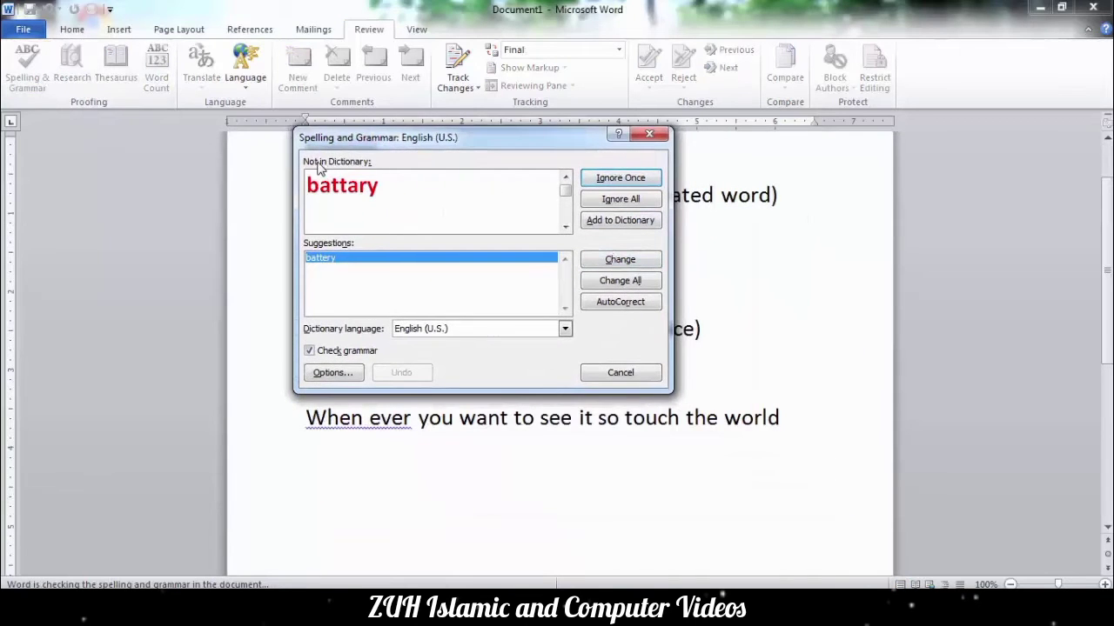
pyautogui.moveTo(375, 141); pyautogui.dragTo(422, 143)
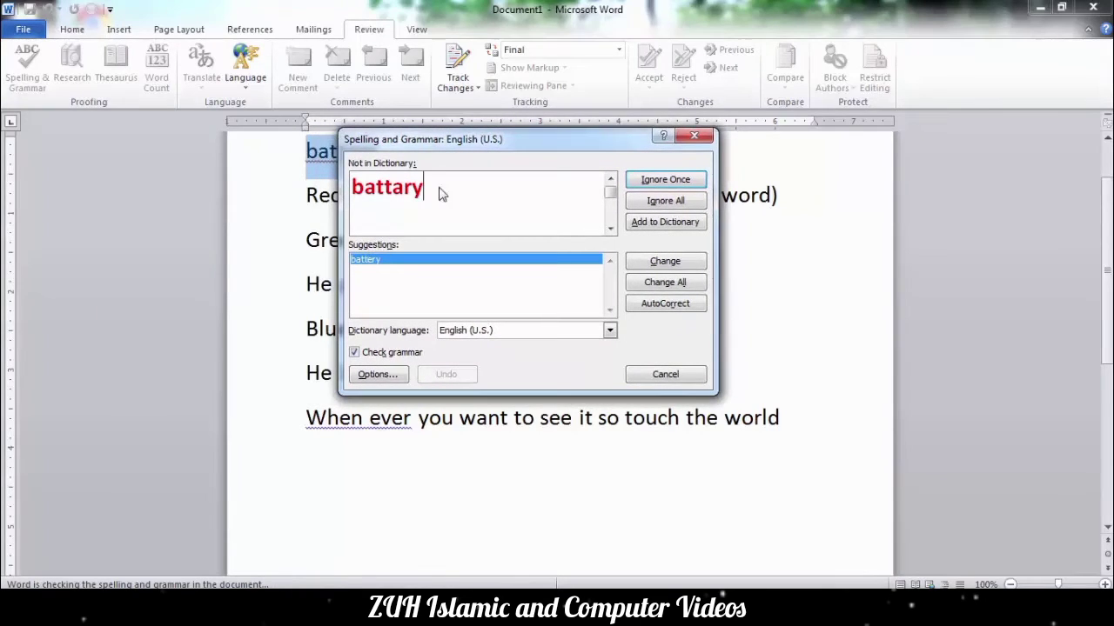
pyautogui.moveTo(443, 144); pyautogui.dragTo(515, 259)
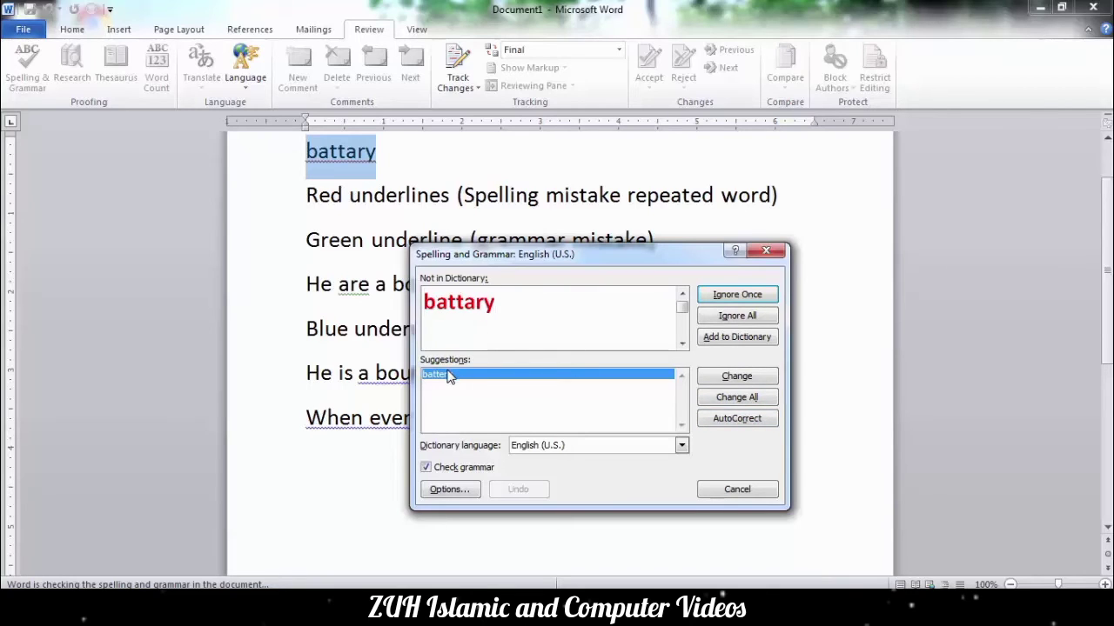
pyautogui.click(763, 421)
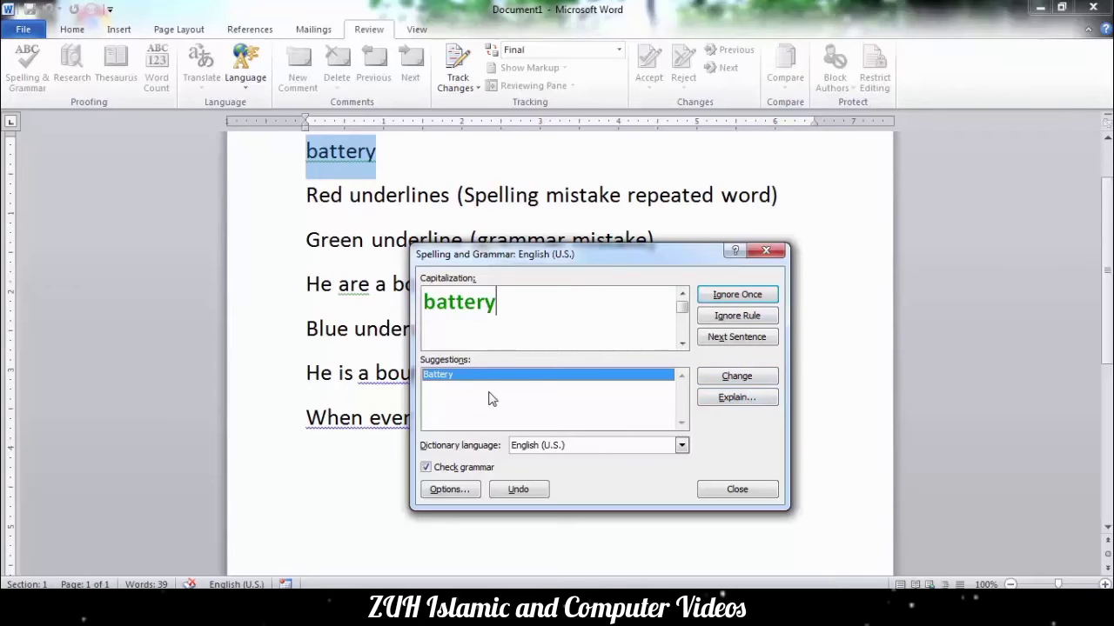
# Read the capitalization rule explanation, then close Help and the Spelling and Grammar dialog
pyautogui.click(735, 402)
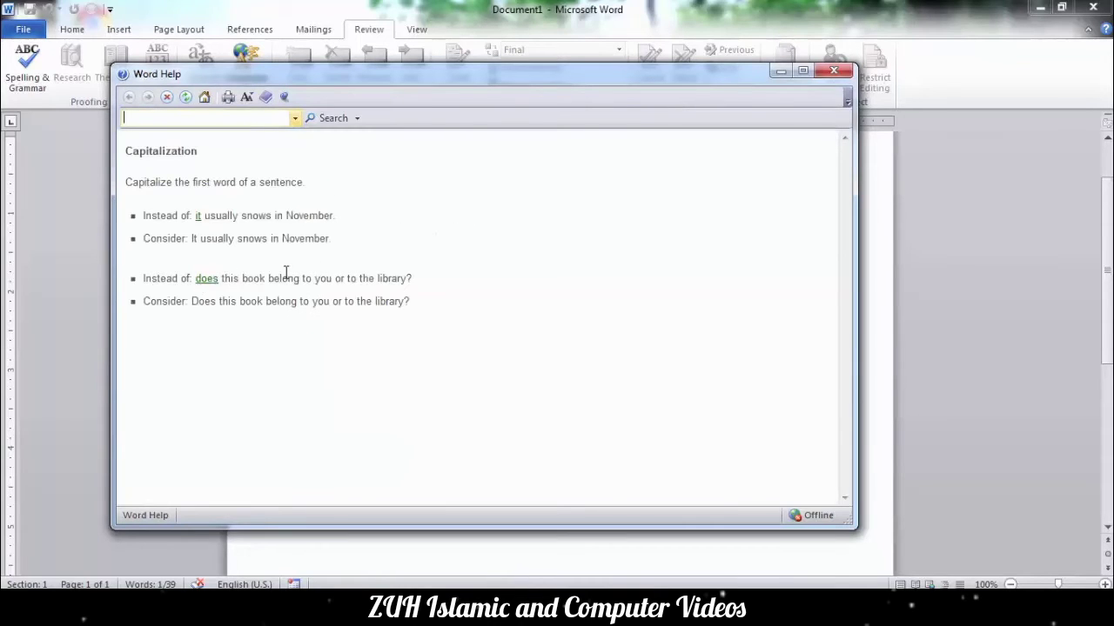
pyautogui.click(833, 71)
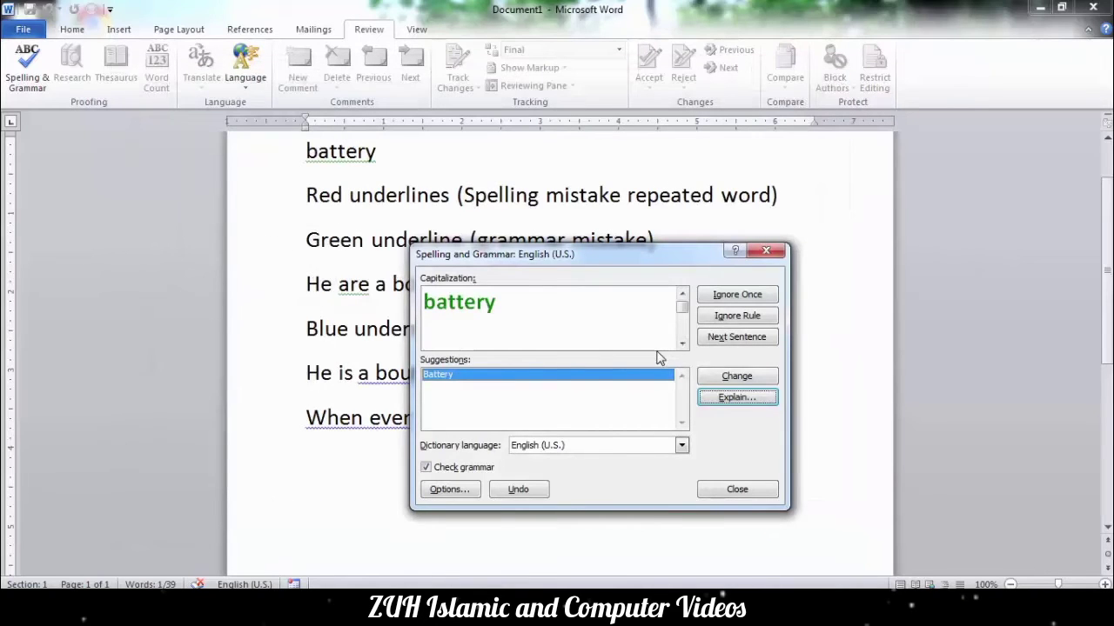
pyautogui.click(736, 488)
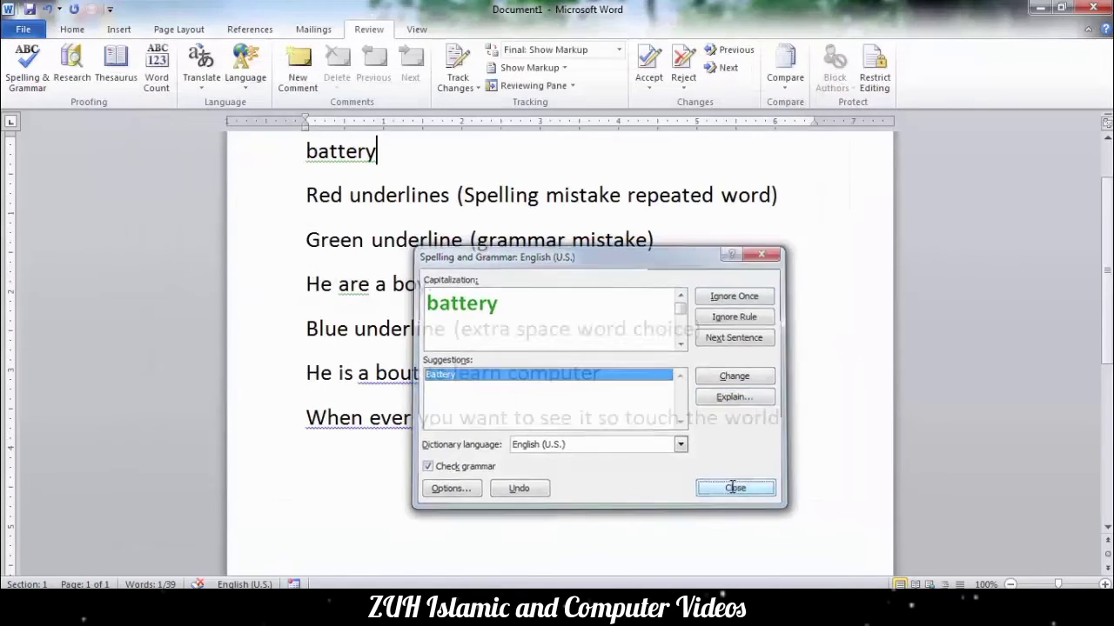
pyautogui.click(496, 286)
pyautogui.scroll(2, 496, 286)
# Append 'aslkfjs battary asdlj' to the top line and add a 'Battary' line below
pyautogui.click(424, 247)
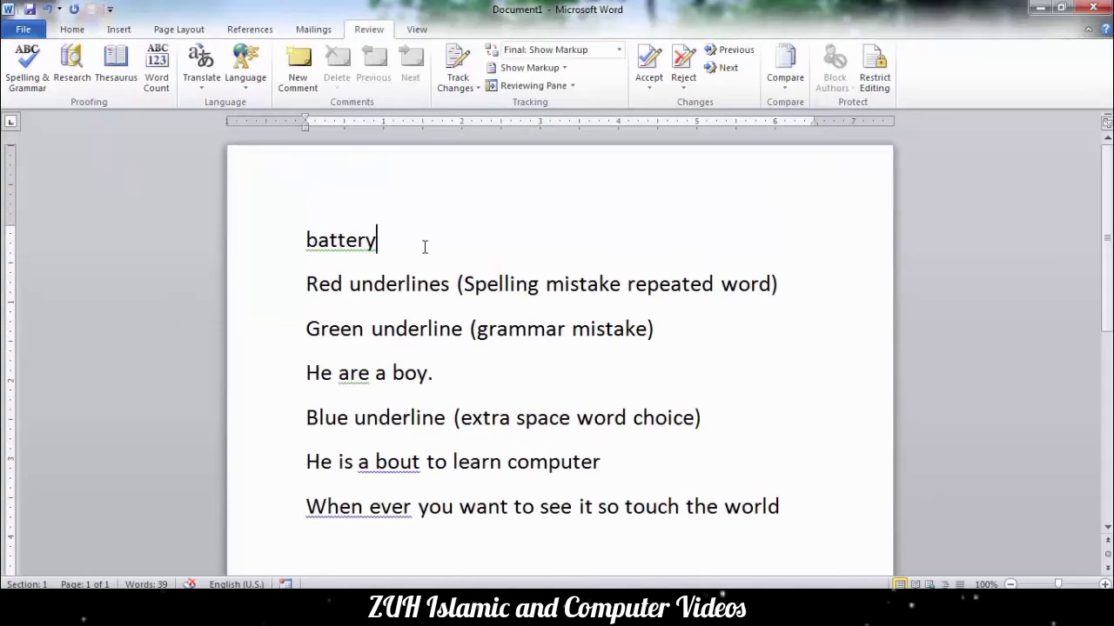
pyautogui.write('aslkfjs ')
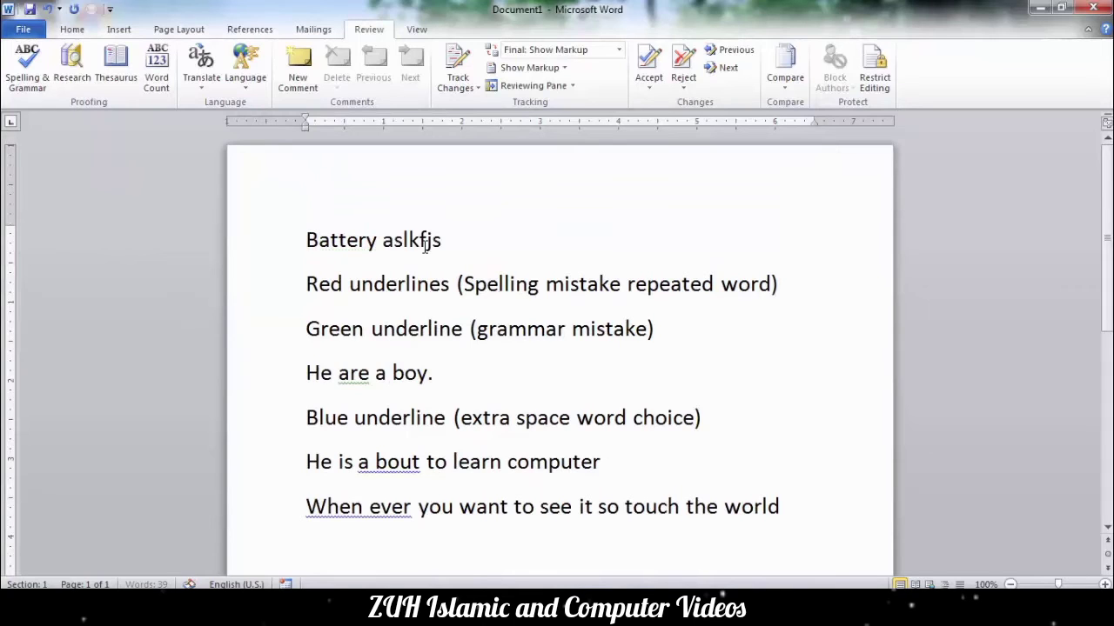
pyautogui.write('batta')
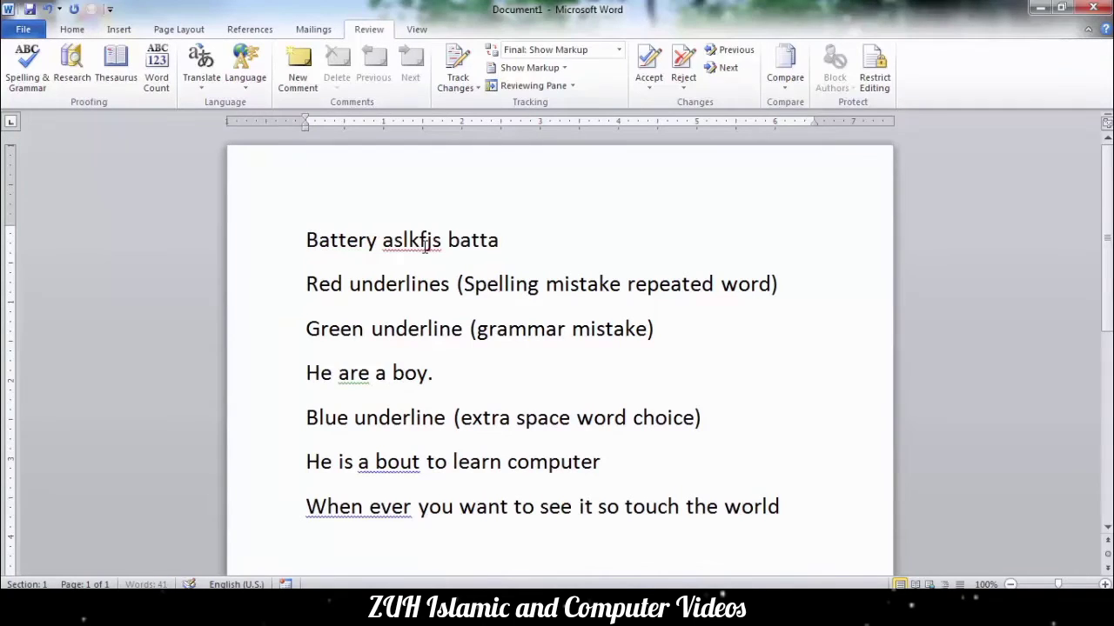
pyautogui.press('BackSpace')
pyautogui.write('ery')
pyautogui.write(' asdlj')
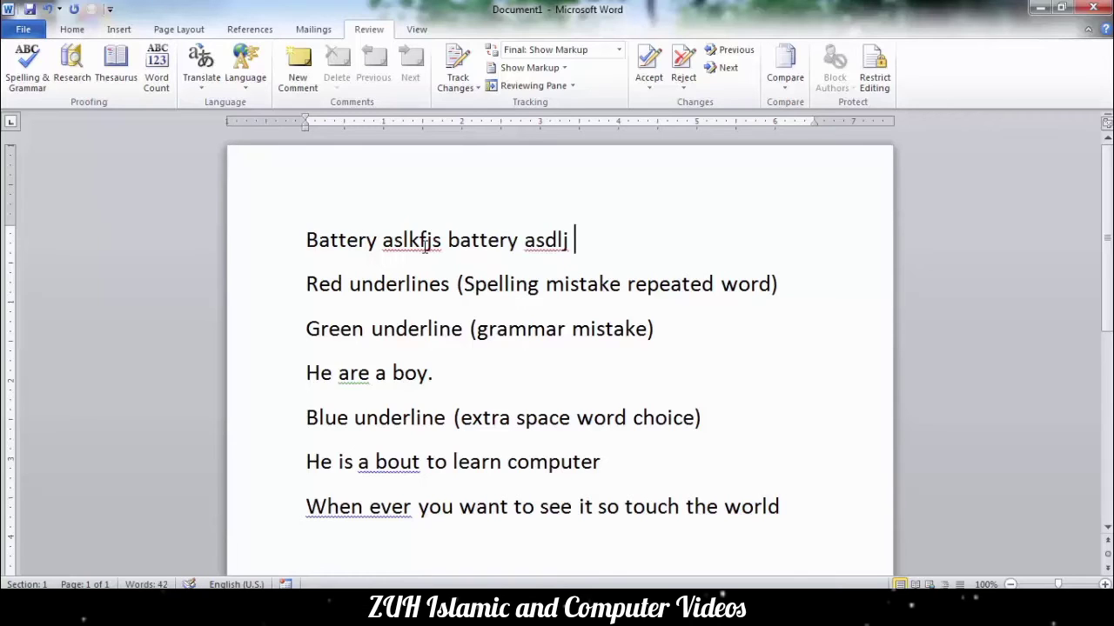
pyautogui.press('Return')
pyautogui.write('Batta')
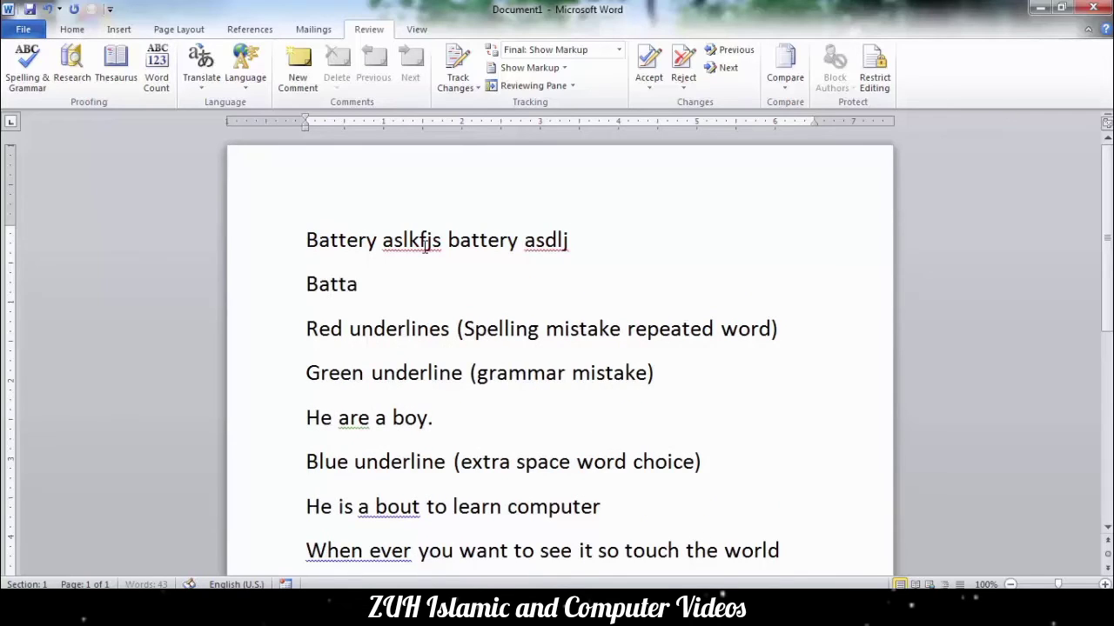
pyautogui.write('ry')
pyautogui.press('Return')
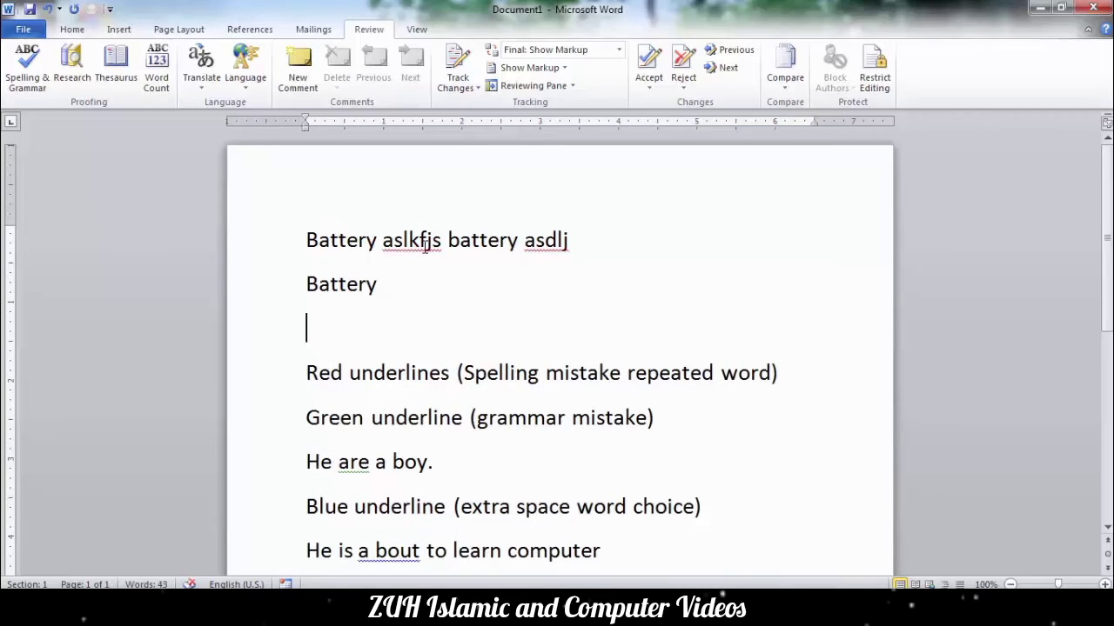
# Type a third test line mixing nonsense words with battary and Battery, then return to the start
pyautogui.write('sklsdfj Batter')
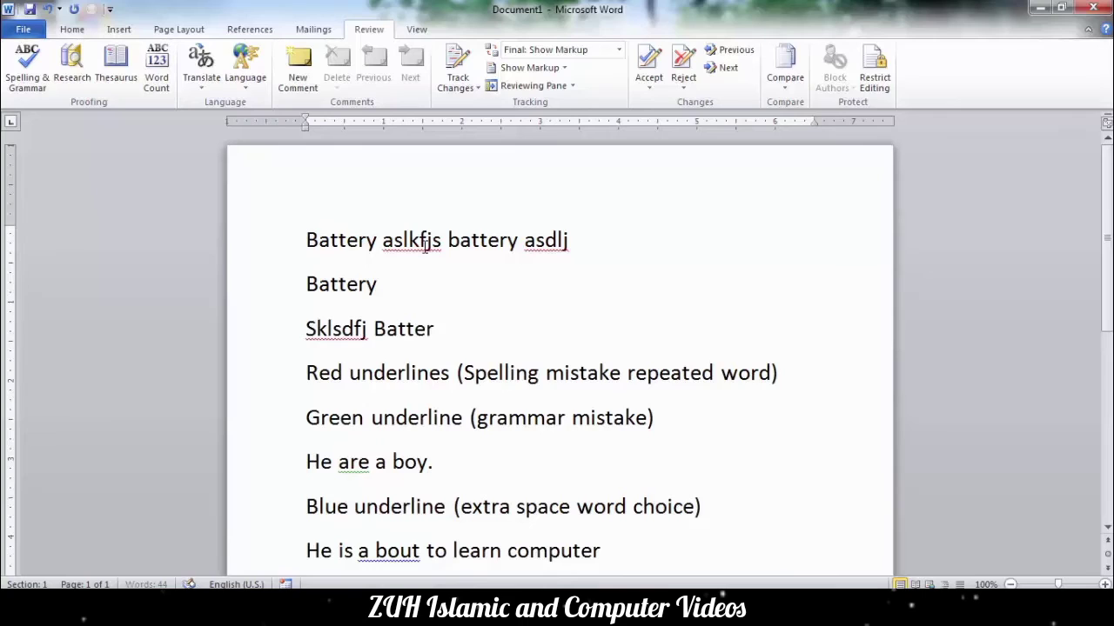
pyautogui.write('y asdkfj')
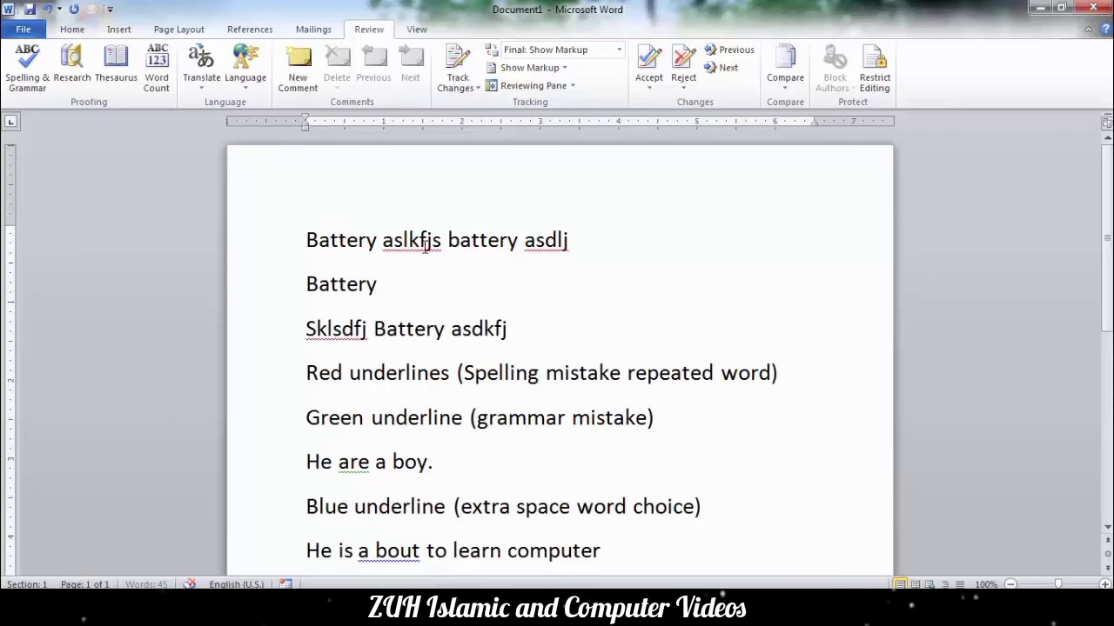
pyautogui.write('s dB')
pyautogui.press('BackSpace')
pyautogui.press('BackSpace')
pyautogui.write('battary')
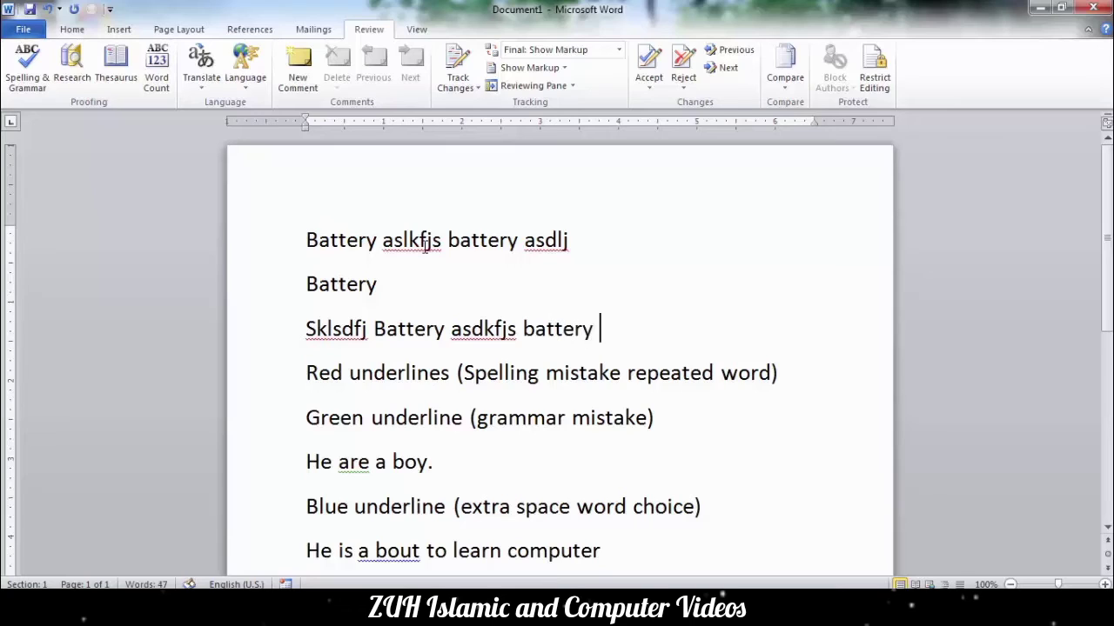
pyautogui.moveTo(527, 331)
pyautogui.write('sdlkj')
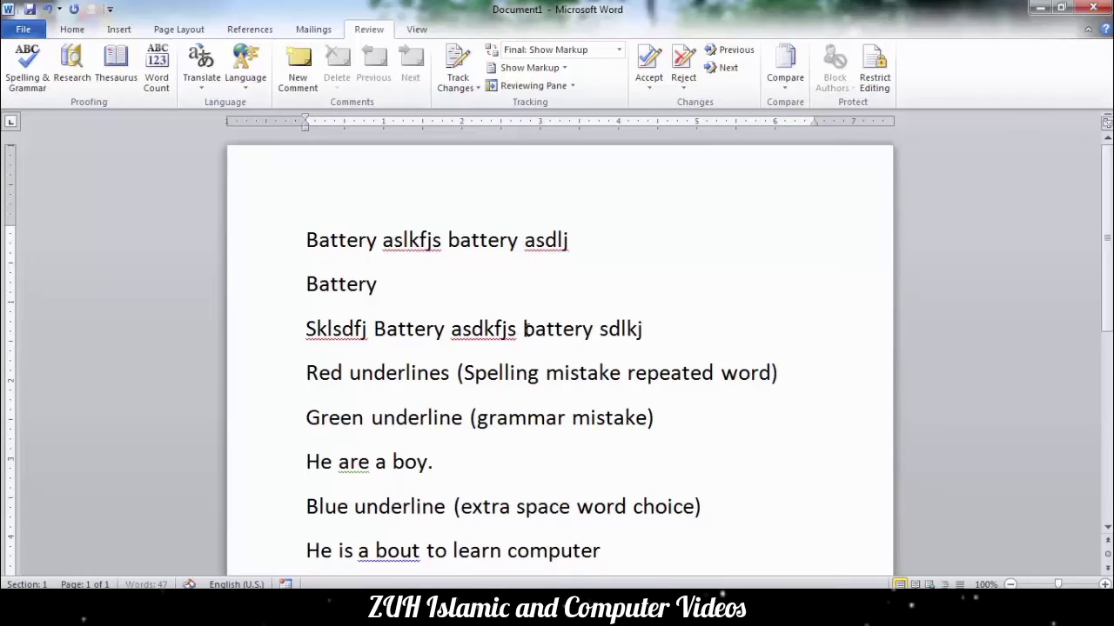
pyautogui.write(' Battery')
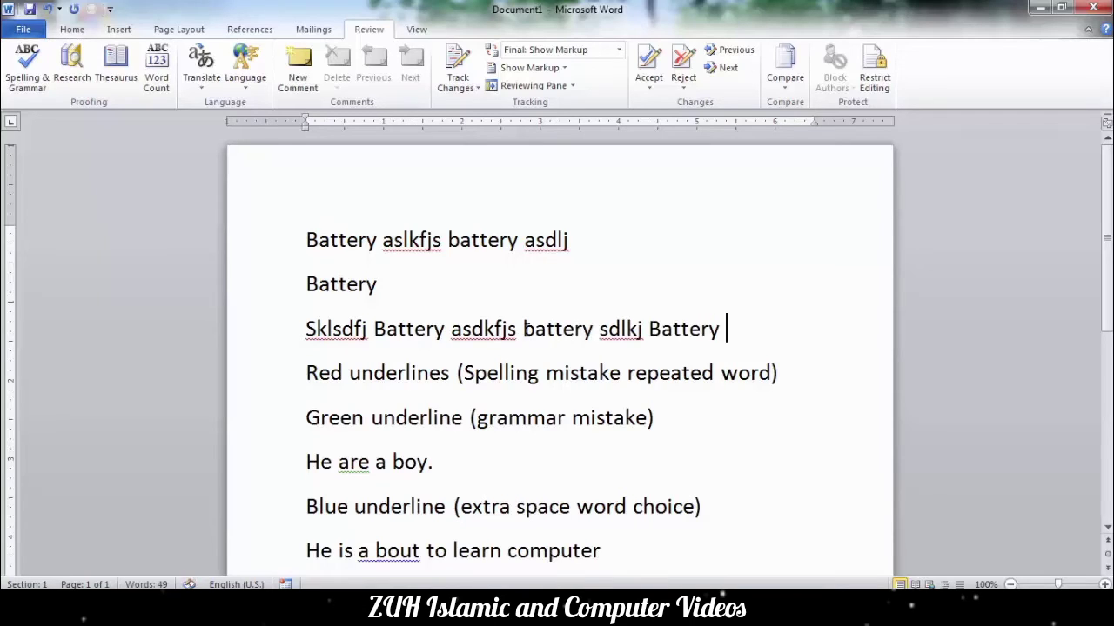
pyautogui.press('BackSpace')
pyautogui.press('BackSpace')
pyautogui.press('BackSpace')
pyautogui.write('ery')
pyautogui.hotkey('ctrl', 'Home')
pyautogui.hotkey('shift', 'Right')
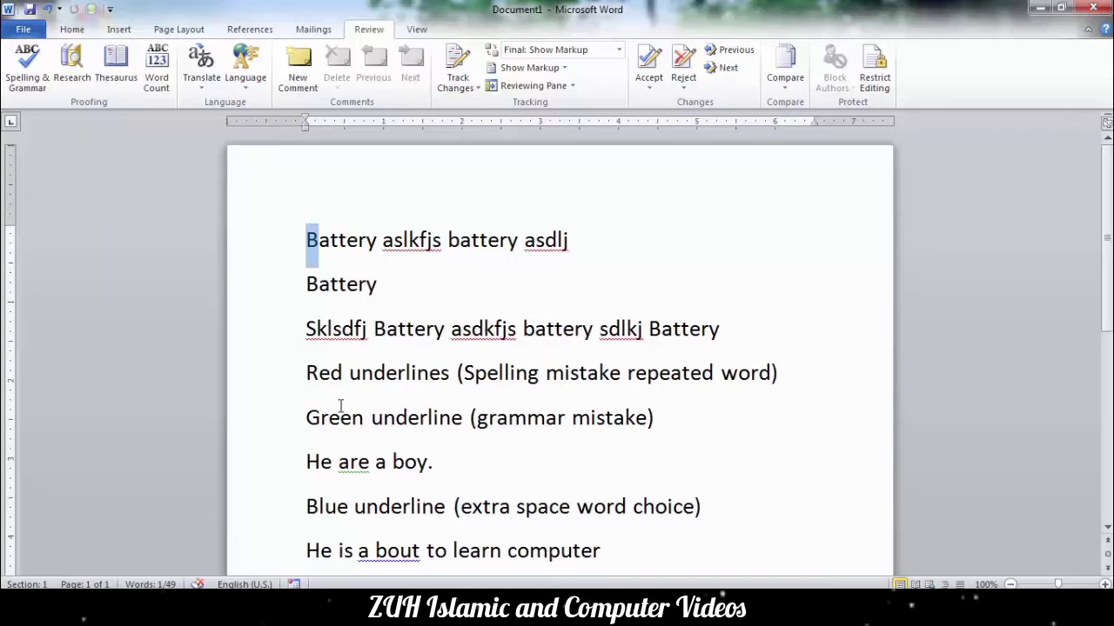
# Spell-check from 'He are a boy', changing to 'is', 'about' and 'Whenever'
pyautogui.click(504, 296)
pyautogui.scroll(-3, 504, 296)
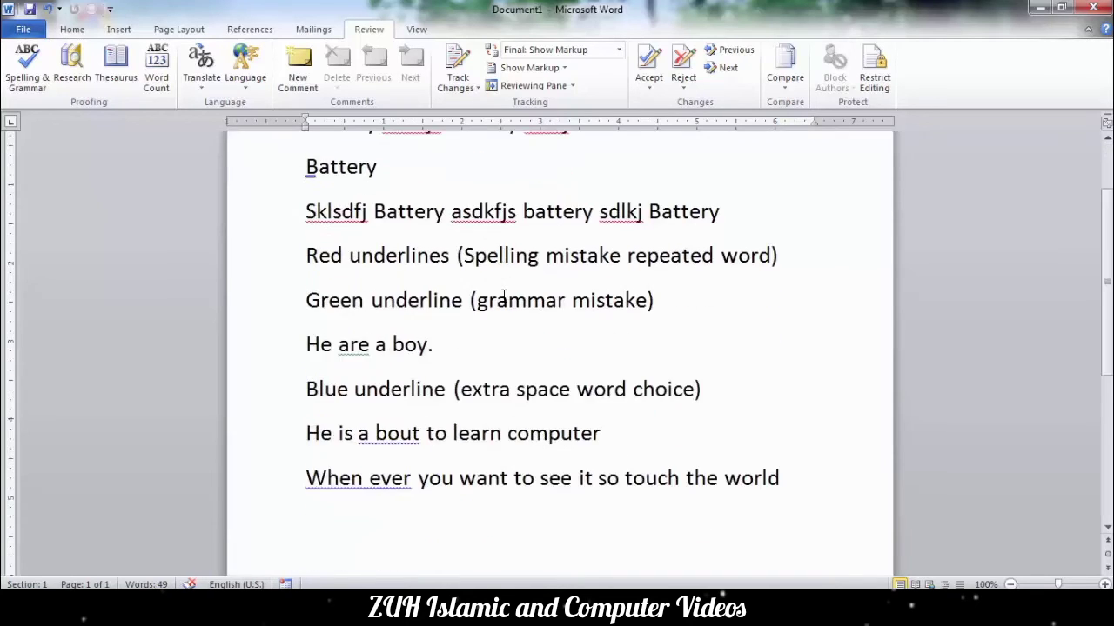
pyautogui.scroll(-1, 503, 296)
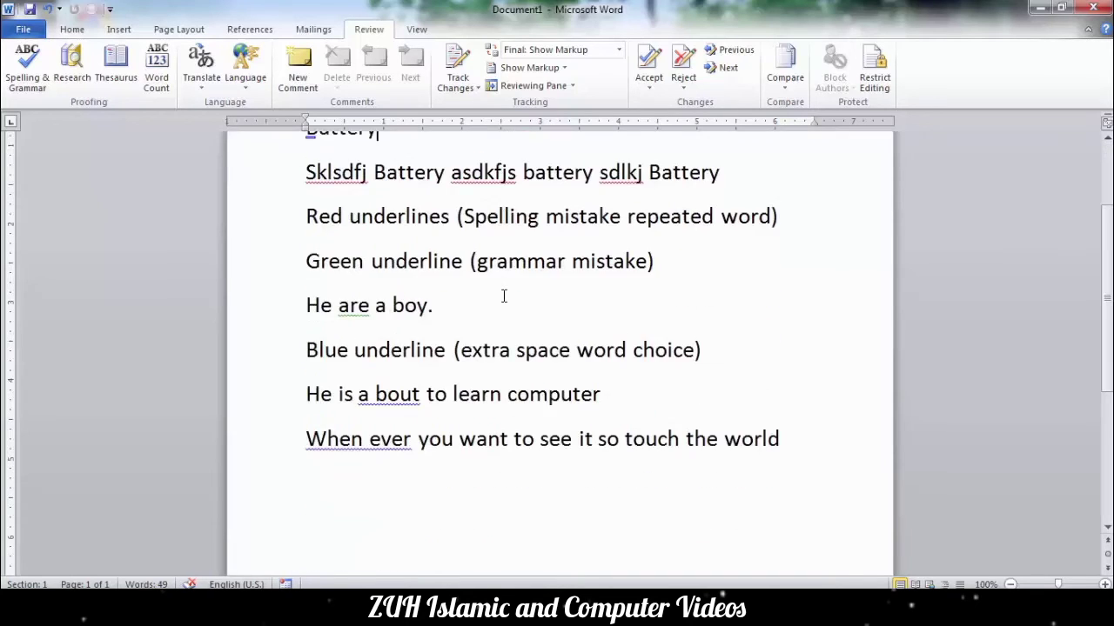
pyautogui.click(350, 305)
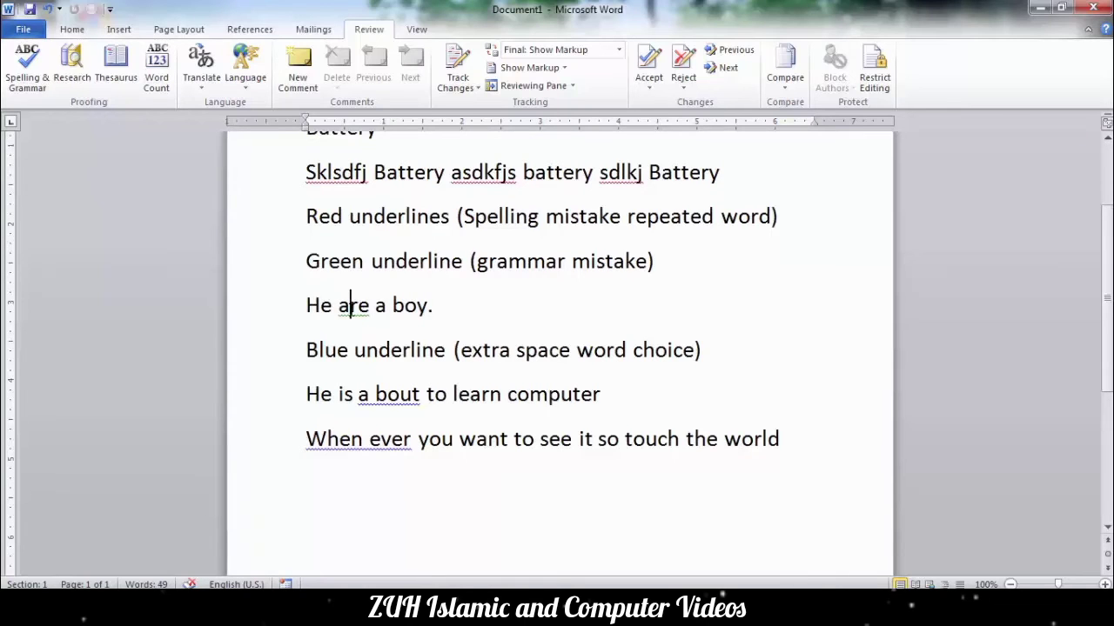
pyautogui.click(29, 77)
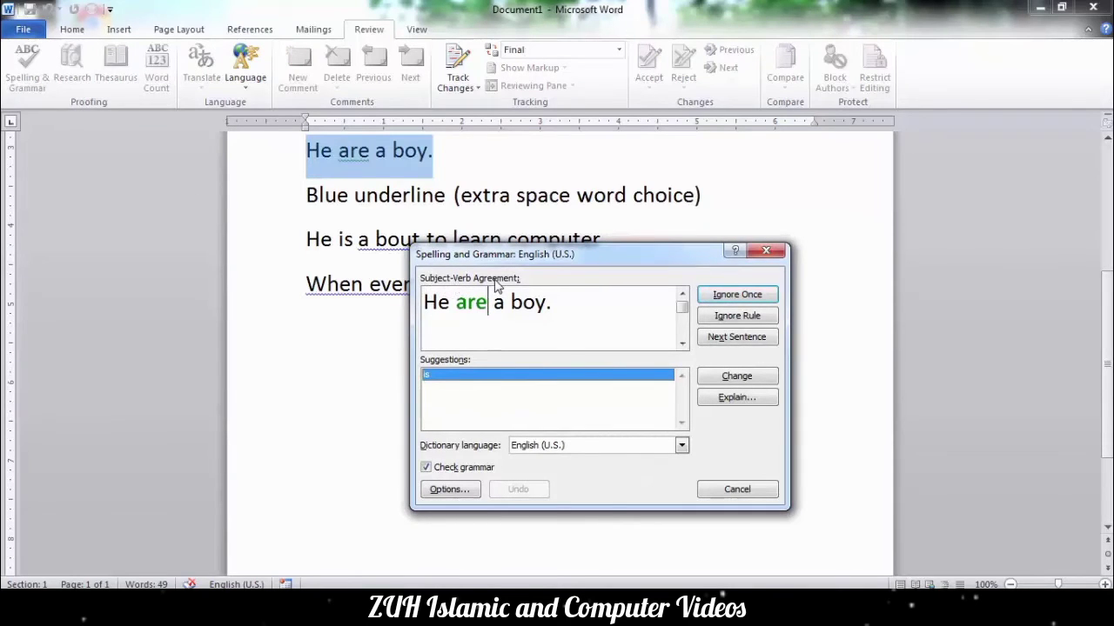
pyautogui.click(737, 379)
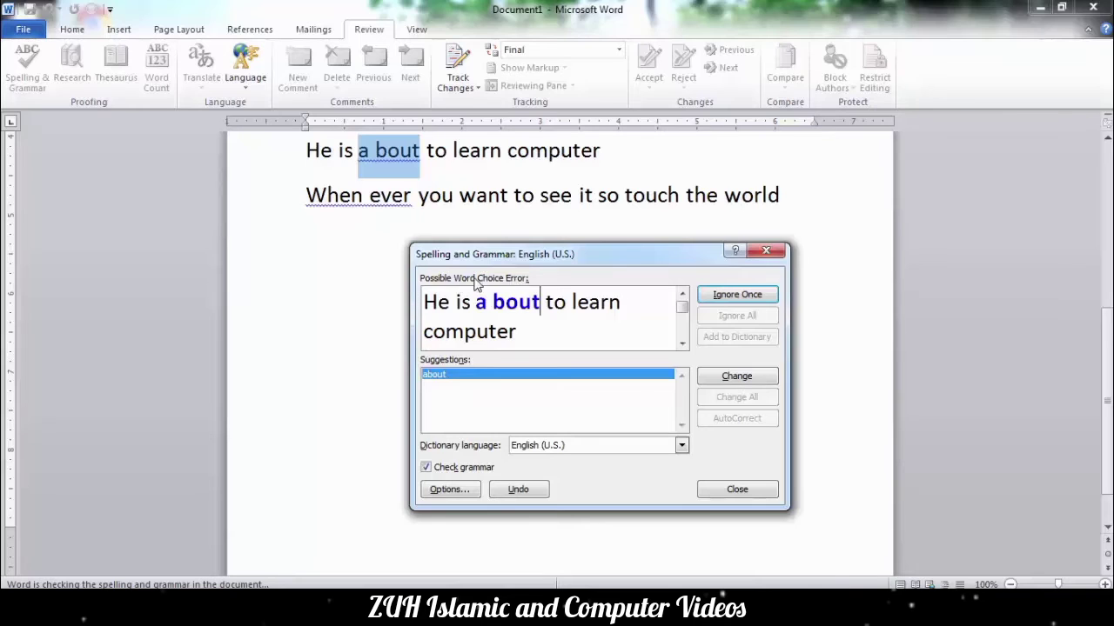
pyautogui.click(713, 380)
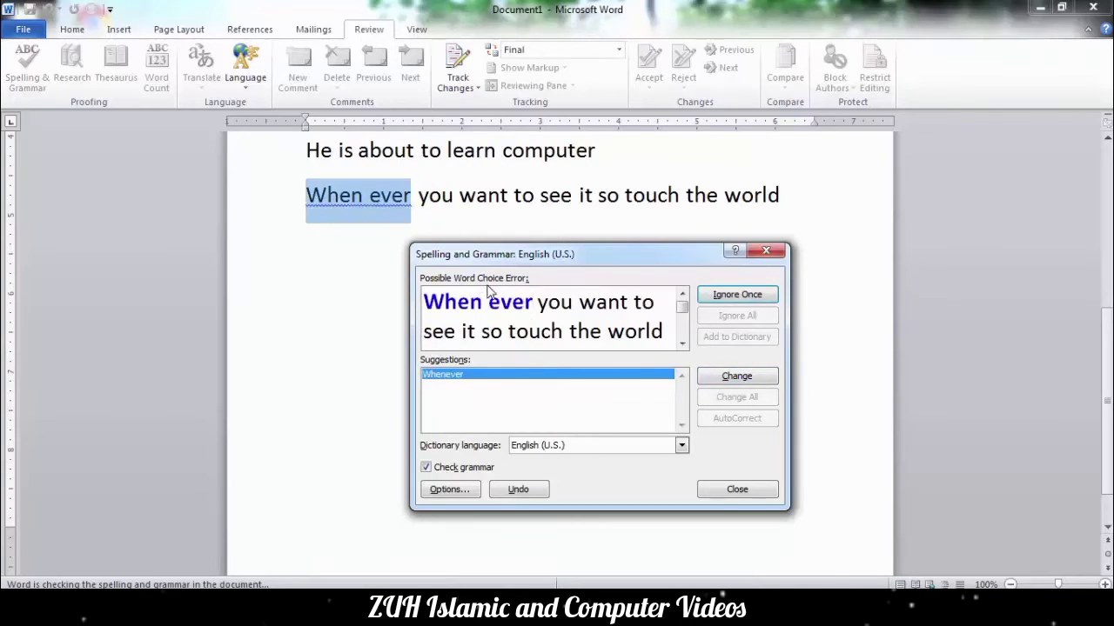
pyautogui.click(746, 382)
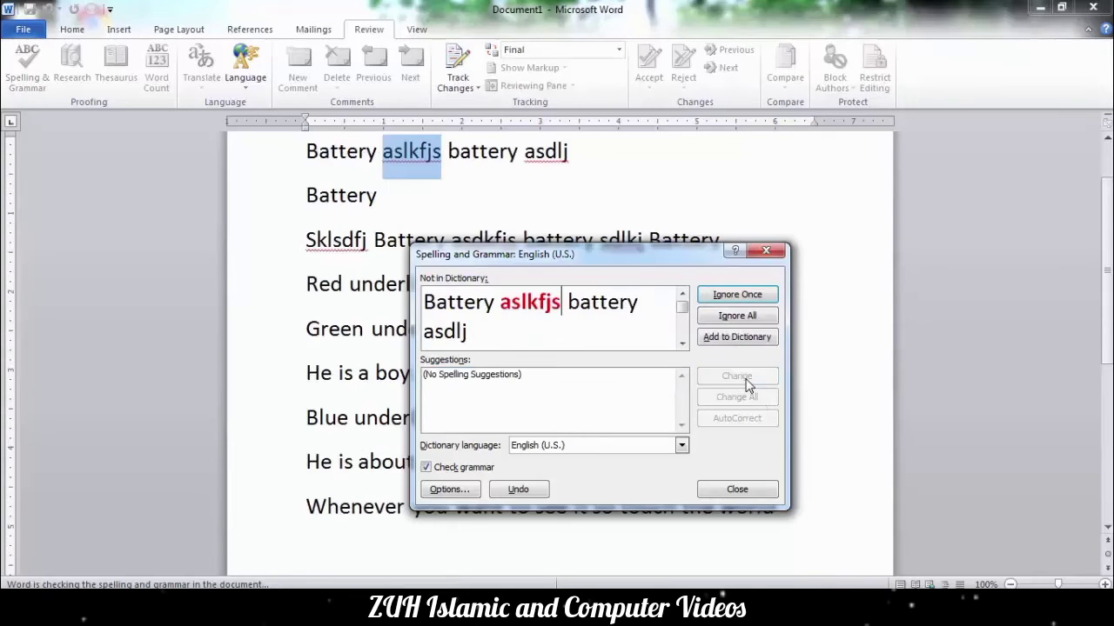
# Keep English (U.S.) as the dictionary language and uncheck Check grammar
pyautogui.click(681, 445)
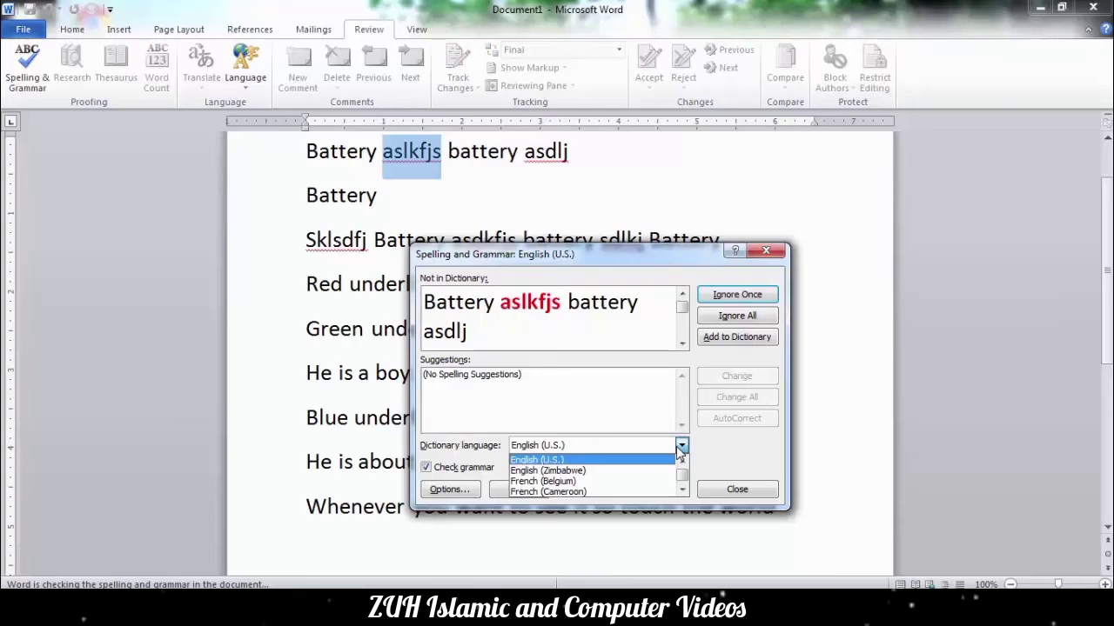
pyautogui.click(681, 447)
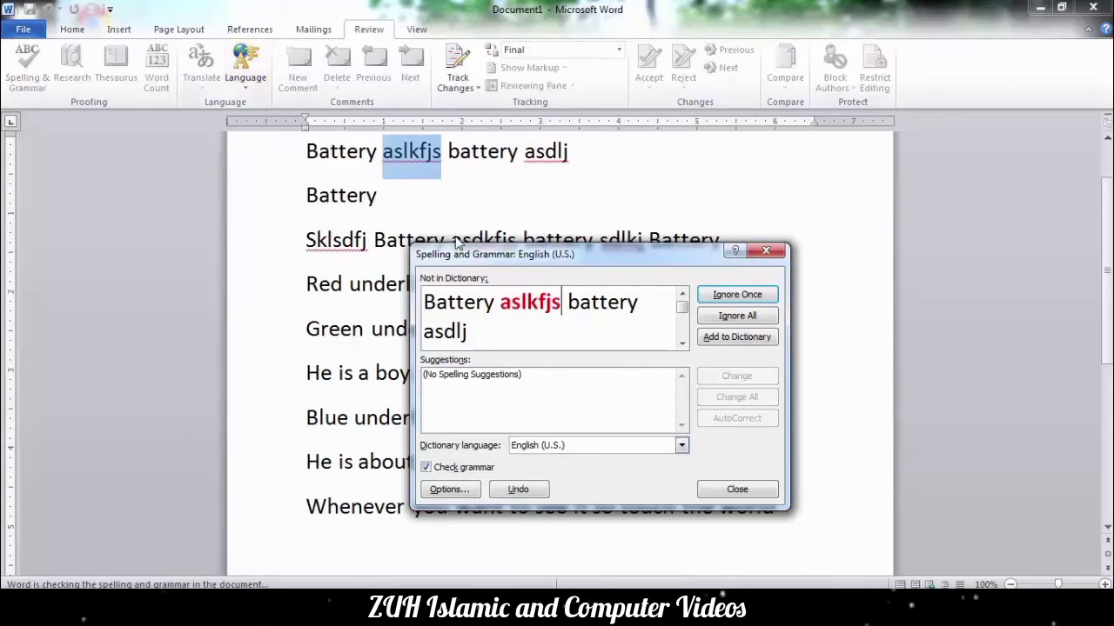
pyautogui.click(573, 444)
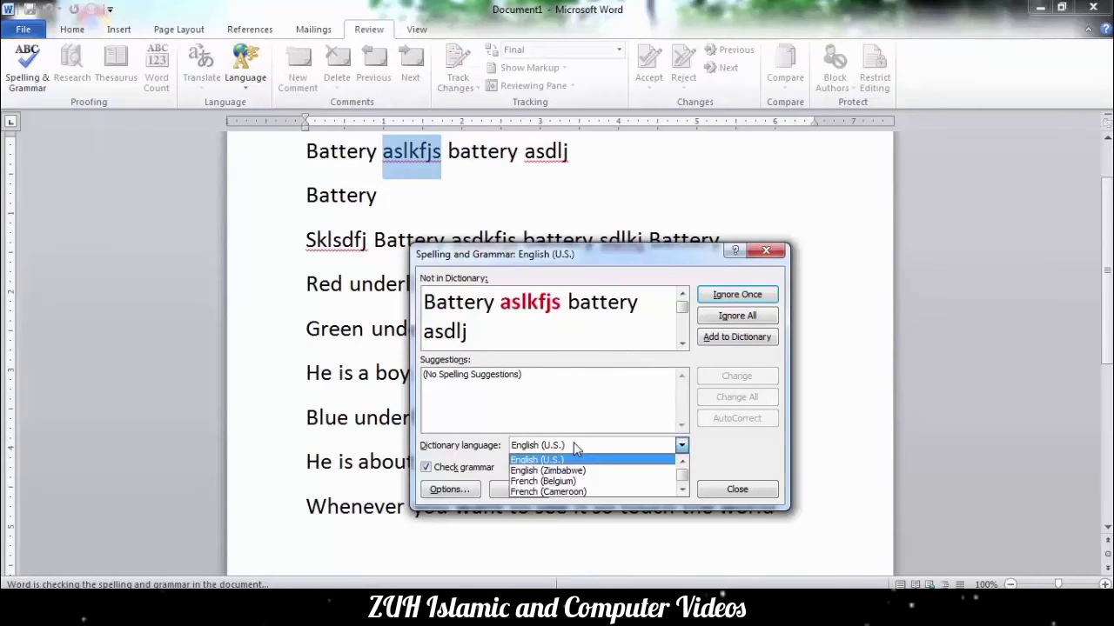
pyautogui.click(573, 446)
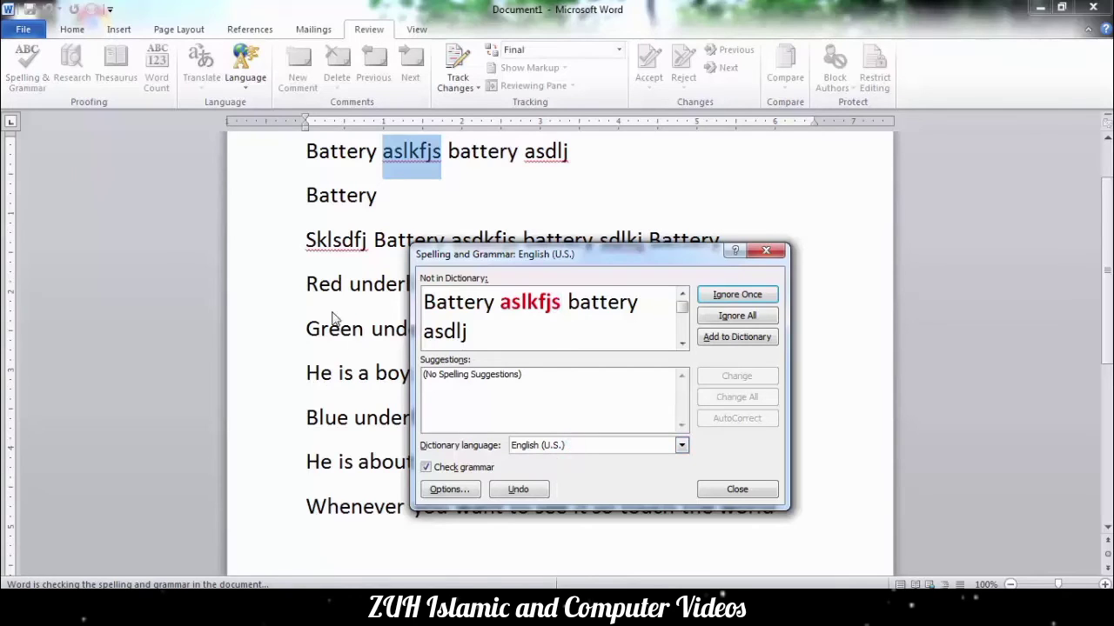
pyautogui.click(584, 448)
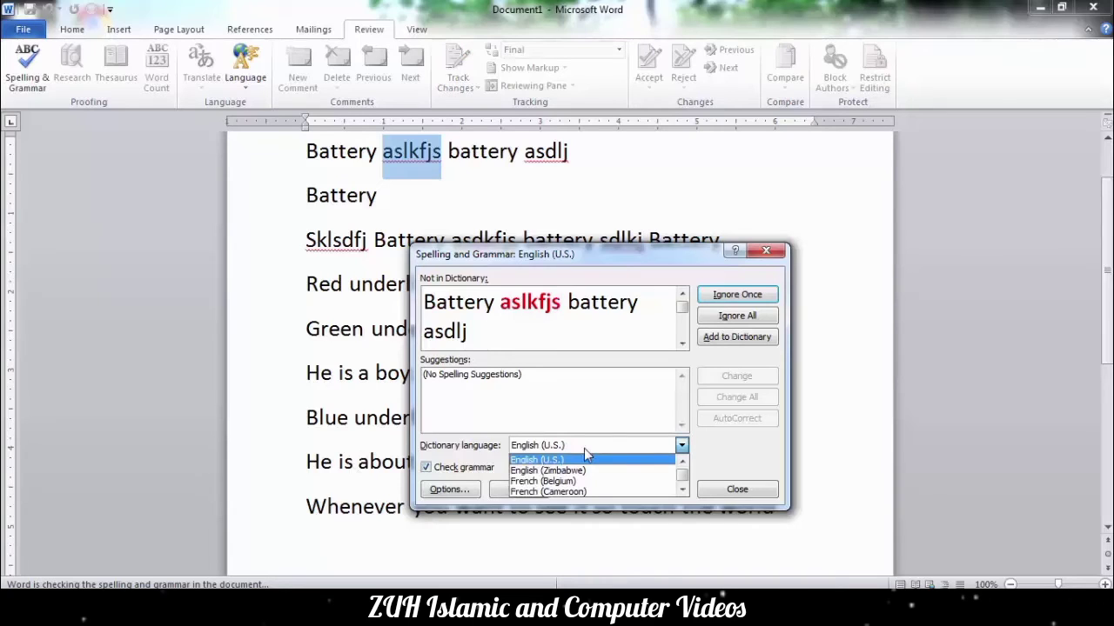
pyautogui.click(584, 449)
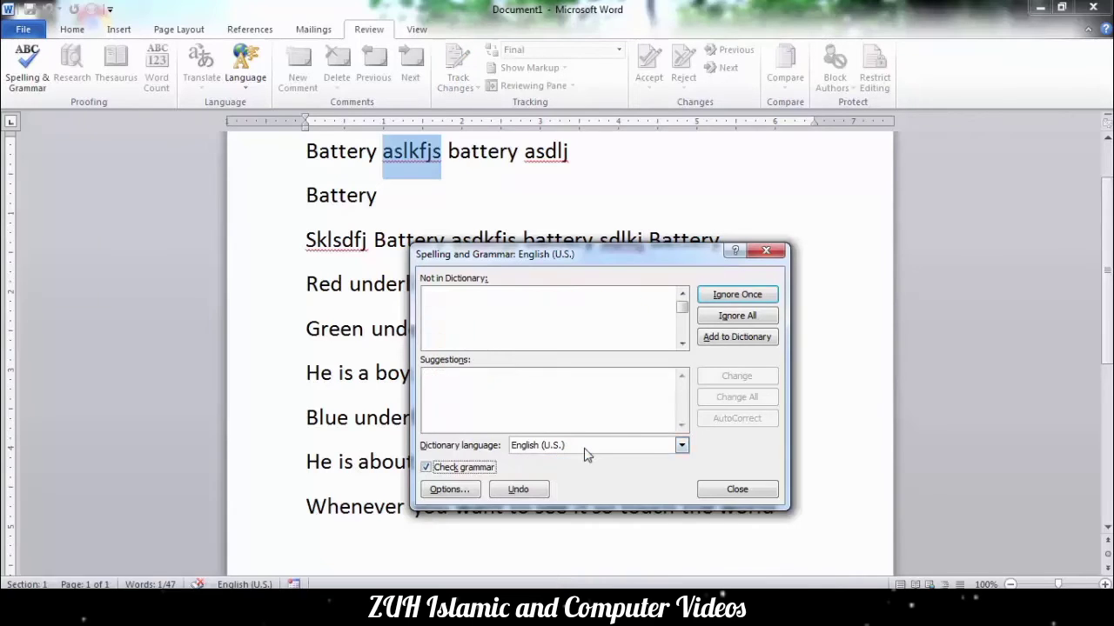
pyautogui.click(466, 469)
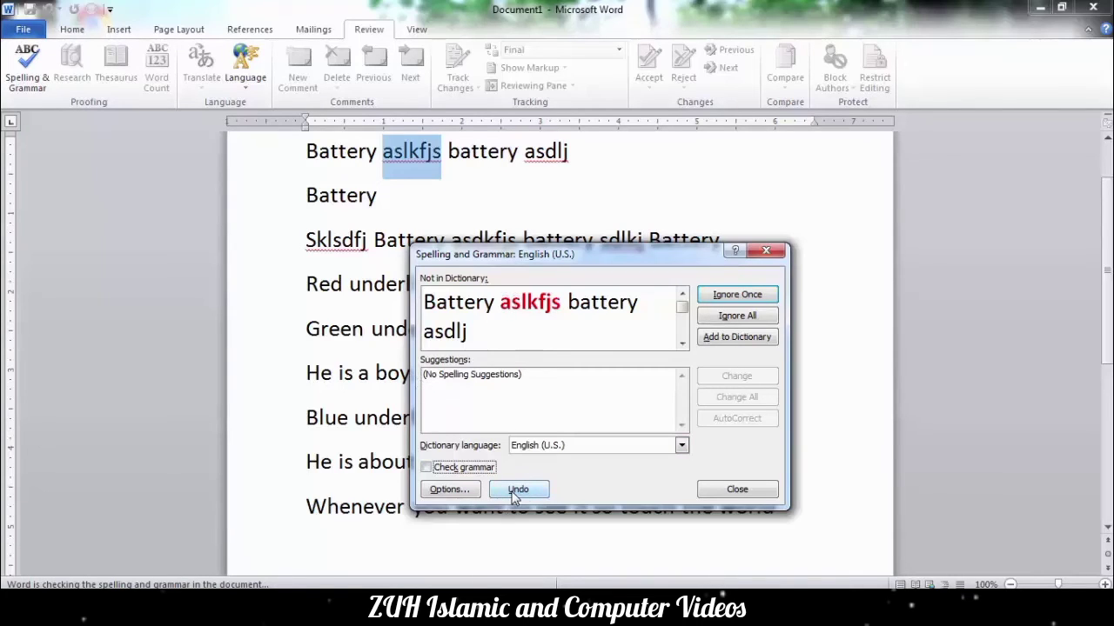
# Glance at the proofing options, then close Word Options and the Spelling dialog
pyautogui.click(465, 491)
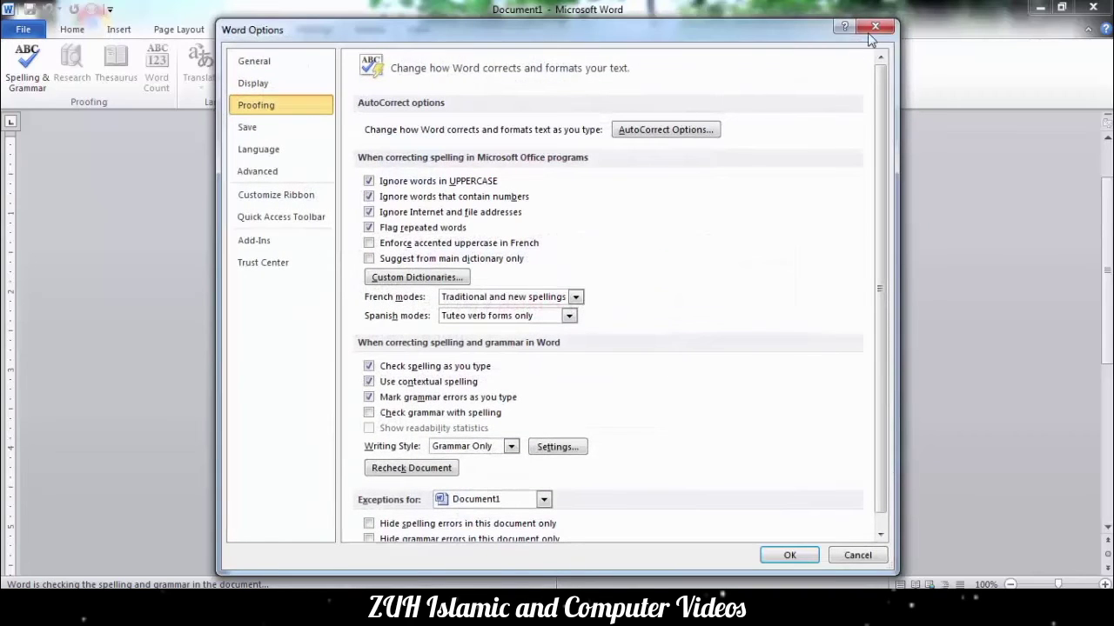
pyautogui.click(874, 28)
pyautogui.click(765, 251)
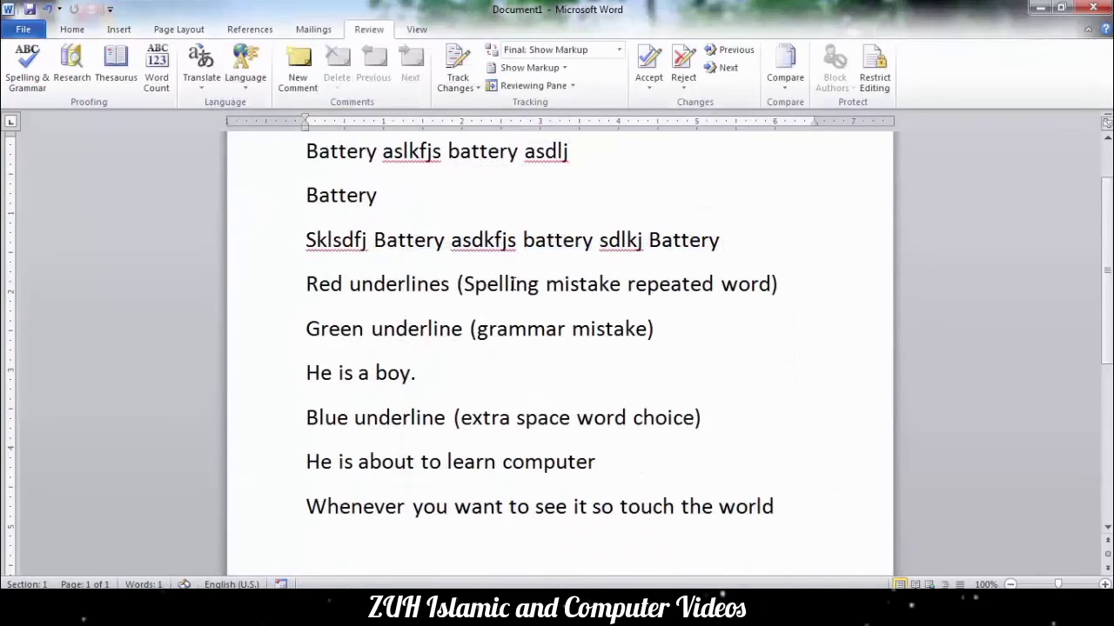
# Select all the text in the document and delete it, leaving an empty page
pyautogui.click(407, 197)
pyautogui.hotkey('ctrl', 'a')
pyautogui.press('Delete')
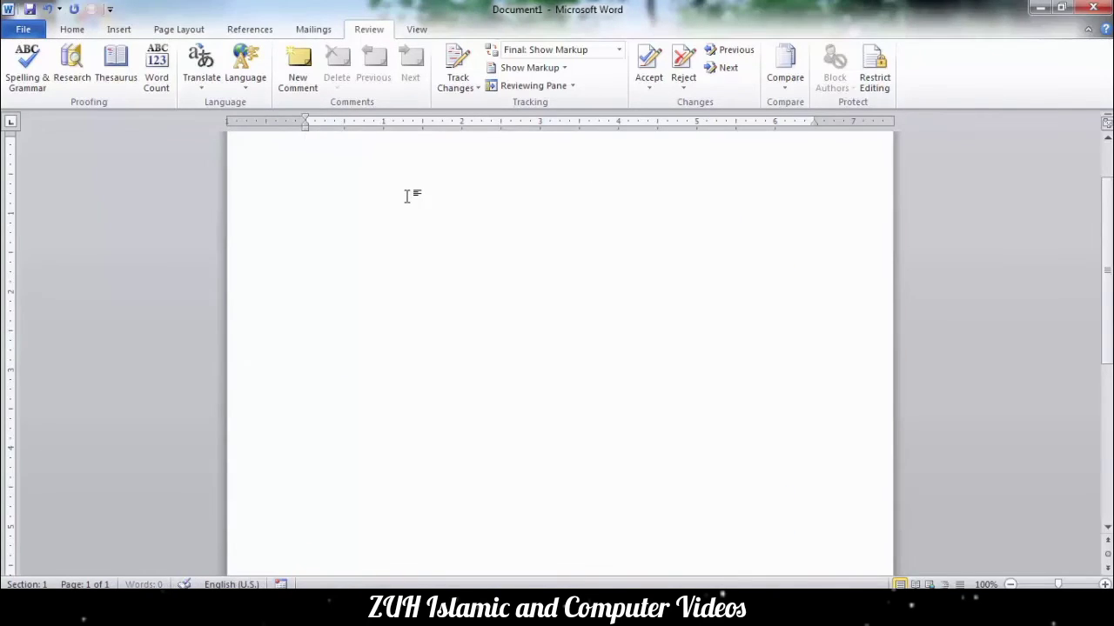
# Type the sentence 'My Name Name is' followed by a first name
pyautogui.write('My')
pyautogui.write(' Name Nam')
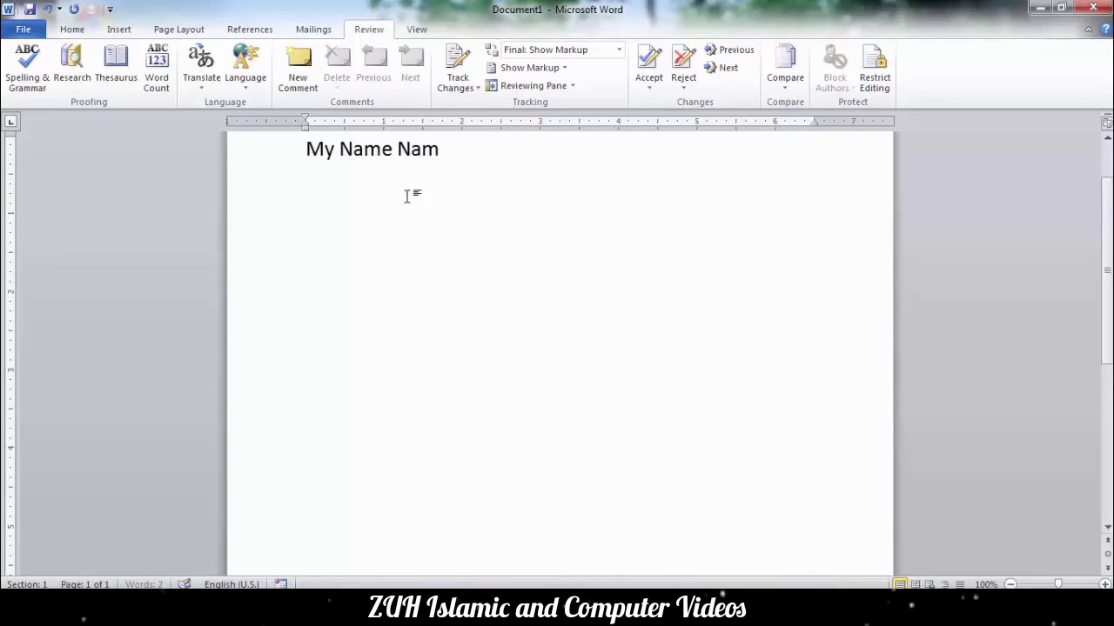
pyautogui.write('e is Ali')
pyautogui.scroll(2, 405, 196)
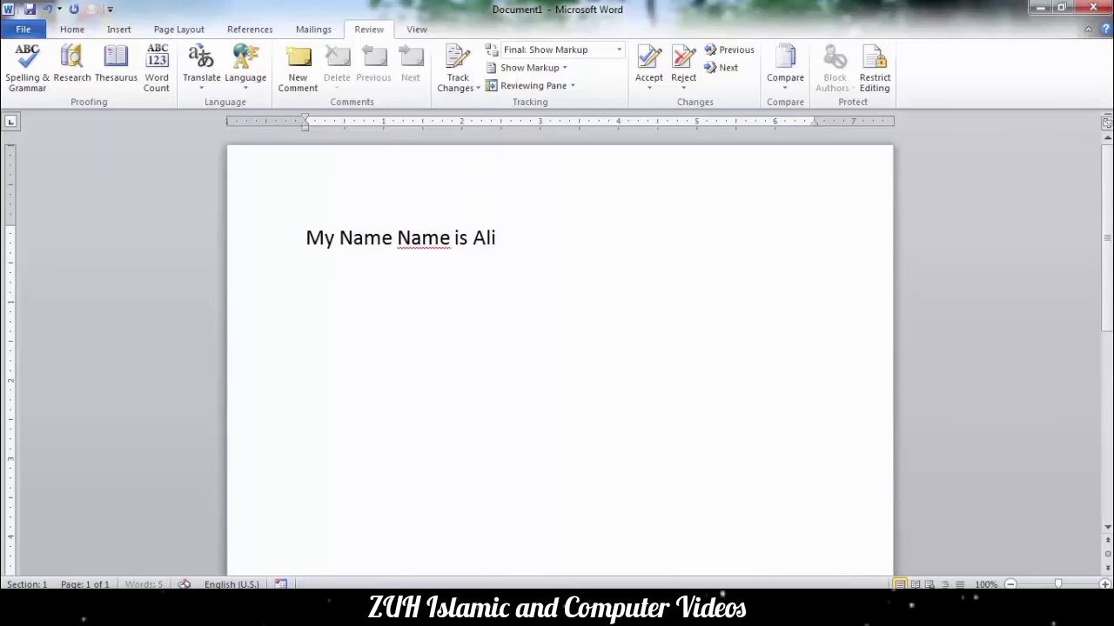
pyautogui.doubleClick(369, 240)
pyautogui.click(369, 242)
# Run Spelling & Grammar and delete the repeated word 'Name'
pyautogui.click(27, 66)
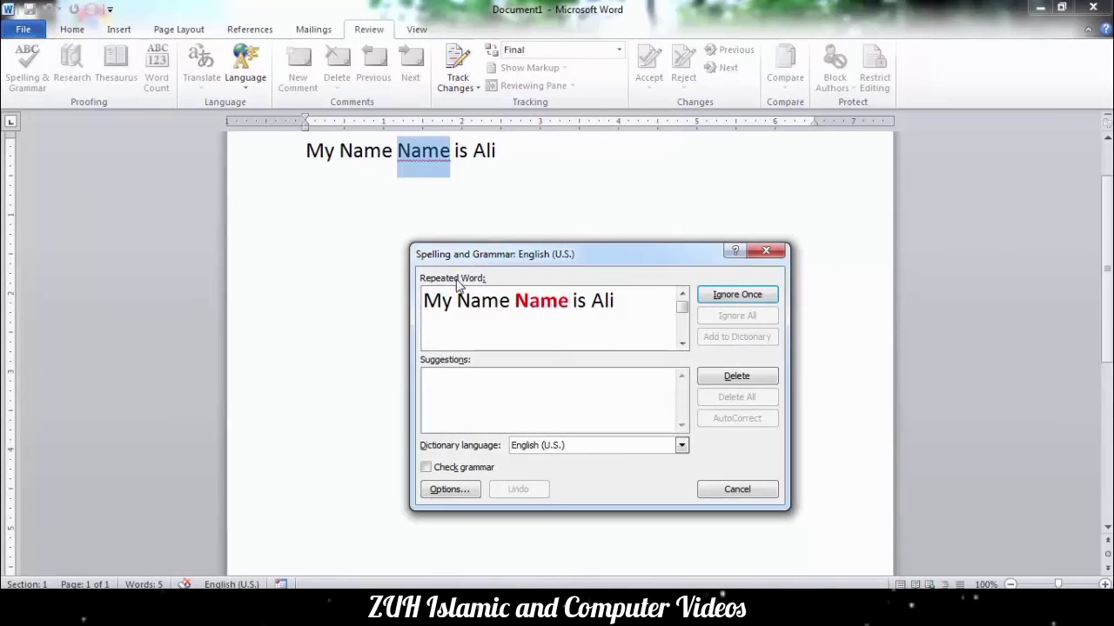
pyautogui.click(720, 380)
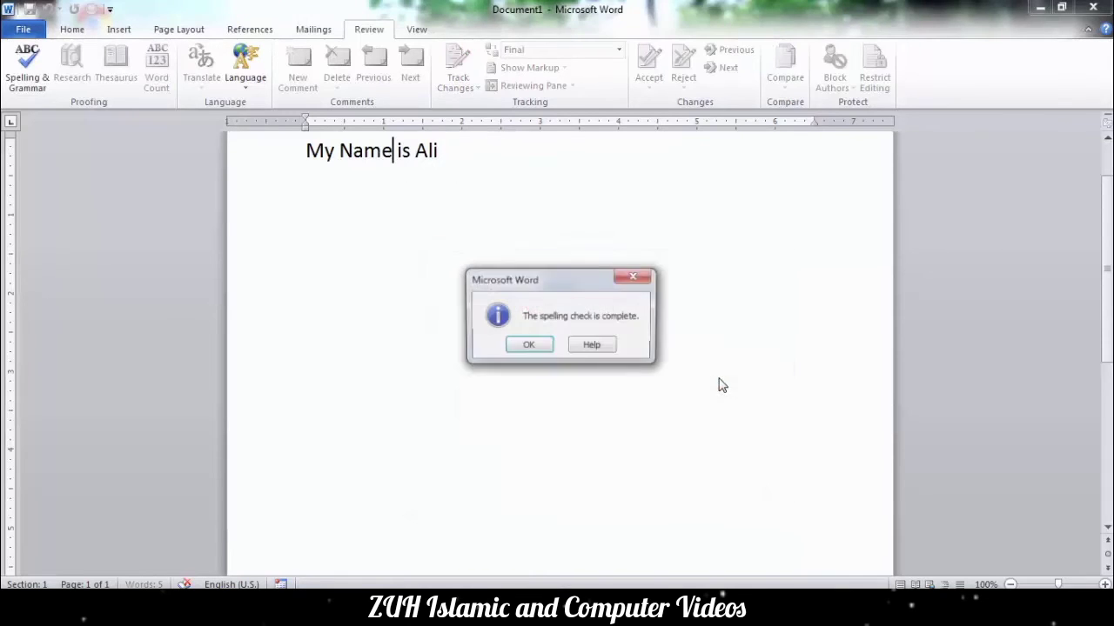
pyautogui.click(528, 347)
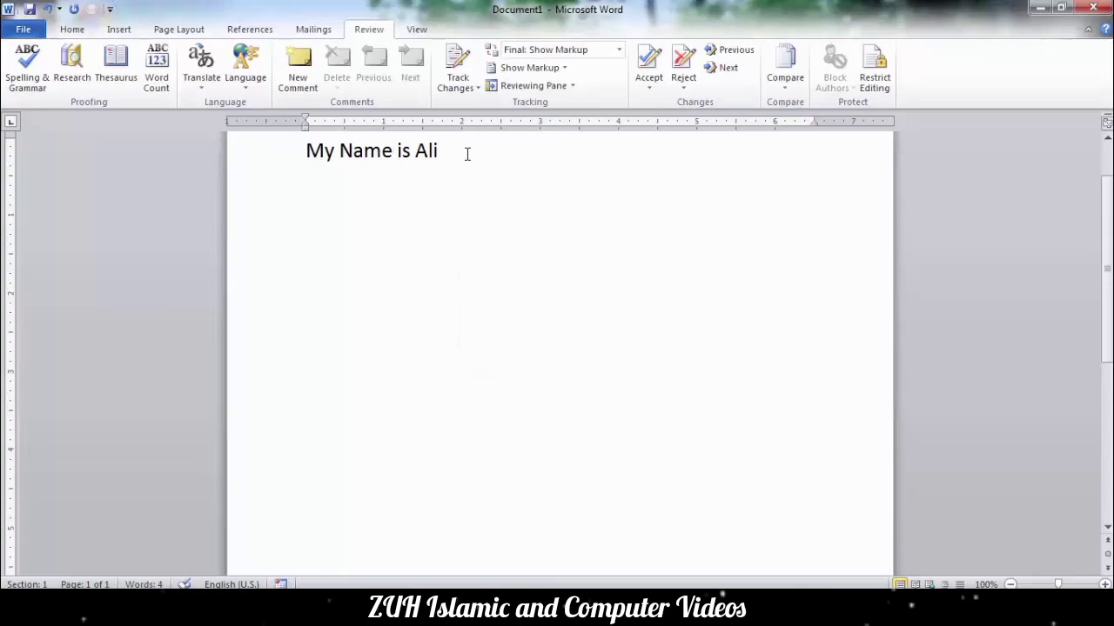
# Type the first four first names below the sentence, one per line
pyautogui.press('Return')
pyautogui.write('Tahir')
pyautogui.press('Return')
pyautogui.write('Tamim')
pyautogui.press('Return')
pyautogui.write('Wakeel akeel')
pyautogui.press('Return')
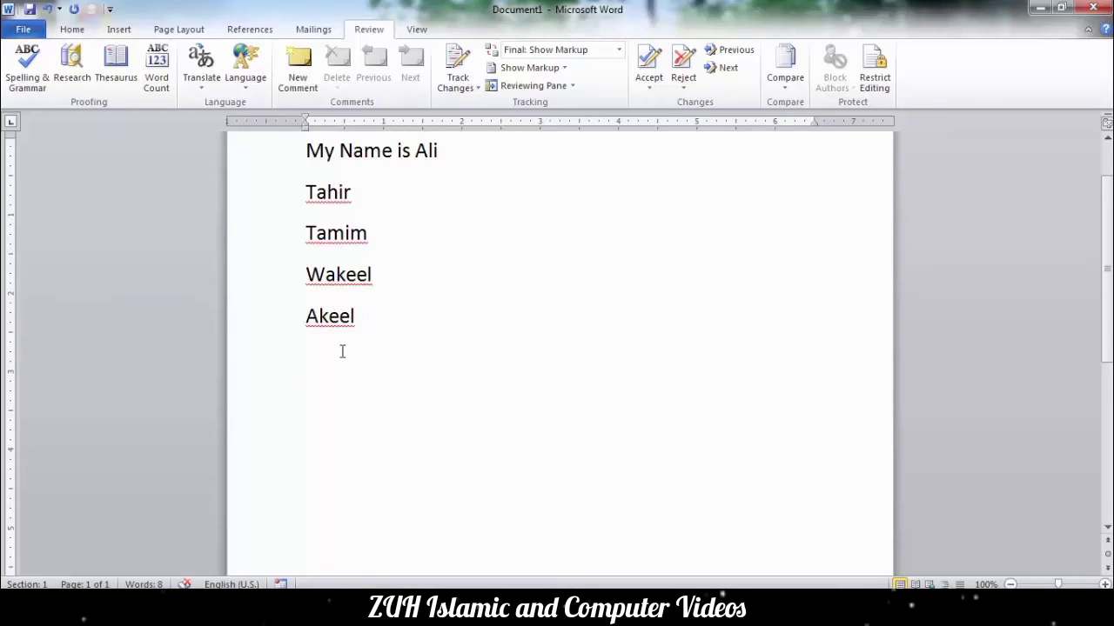
# Add four more first names on separate lines, then select those last four lines
pyautogui.write('Bob')
pyautogui.press('Return')
pyautogui.write('To')
pyautogui.write('m')
pyautogui.press('Return')
pyautogui.write('Adela')
pyautogui.press('Return')
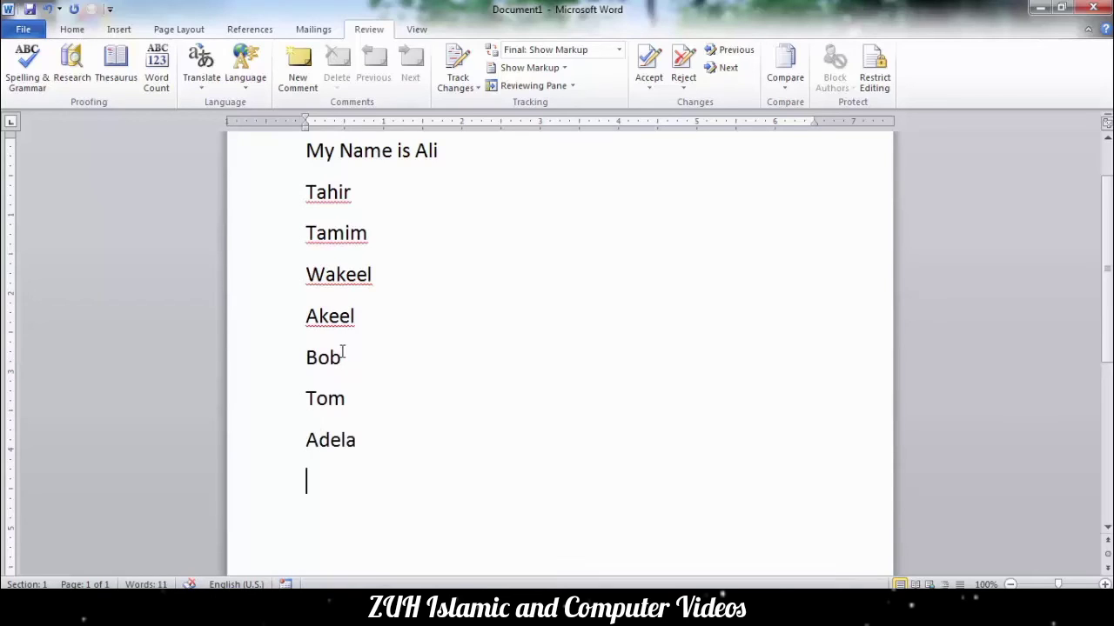
pyautogui.write('Logan')
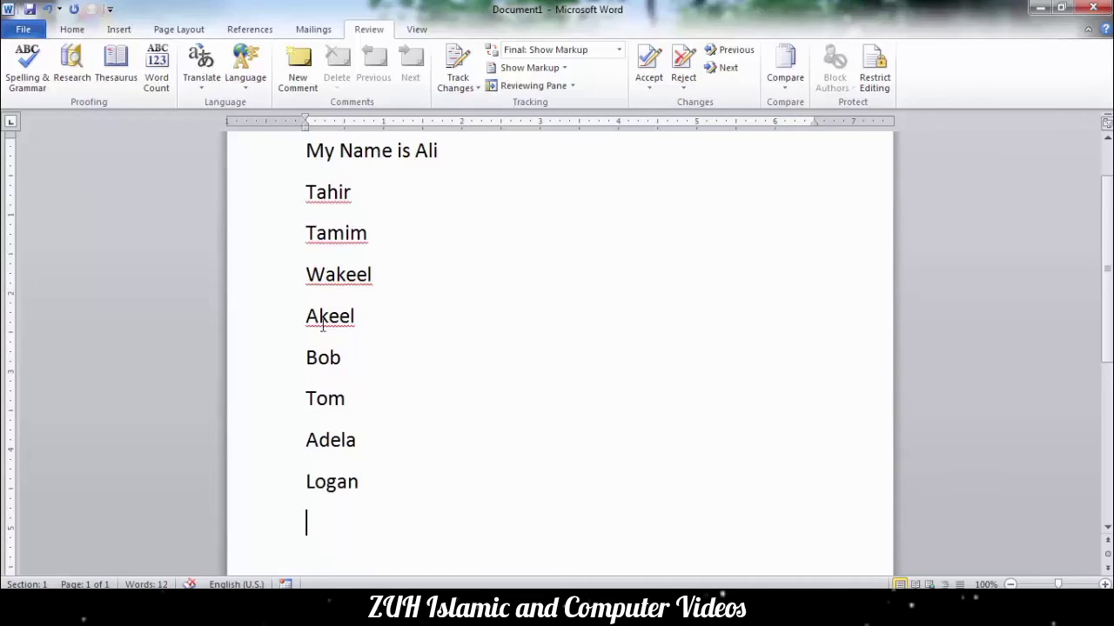
pyautogui.moveTo(366, 487); pyautogui.dragTo(277, 364)
# Add the first three flagged names to the dictionary from the right-click menu
pyautogui.click(409, 418)
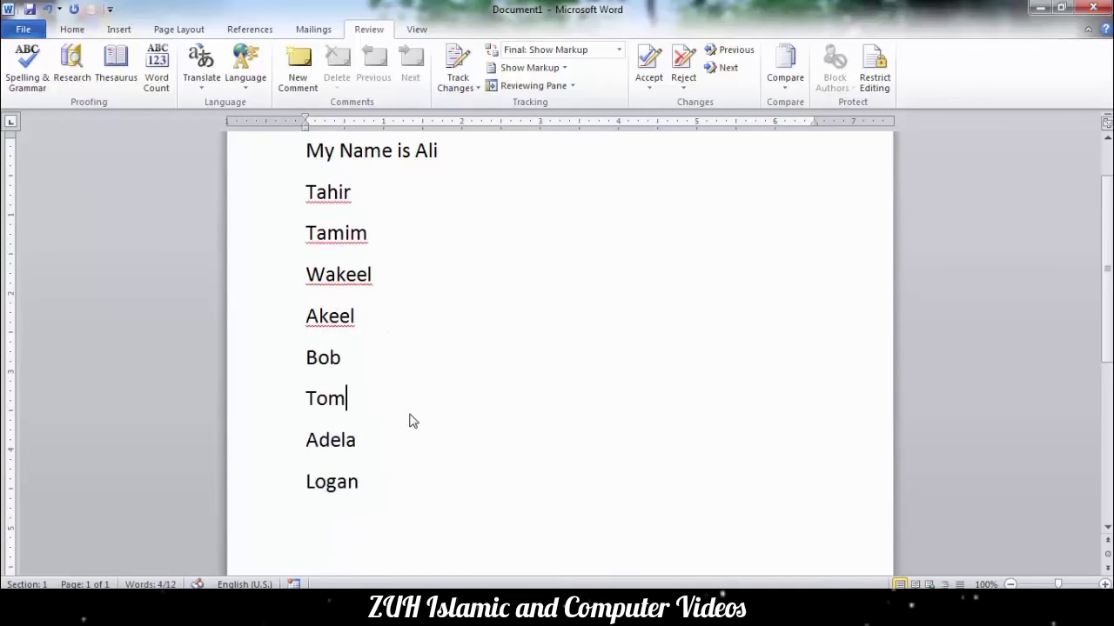
pyautogui.scroll(1, 323, 256)
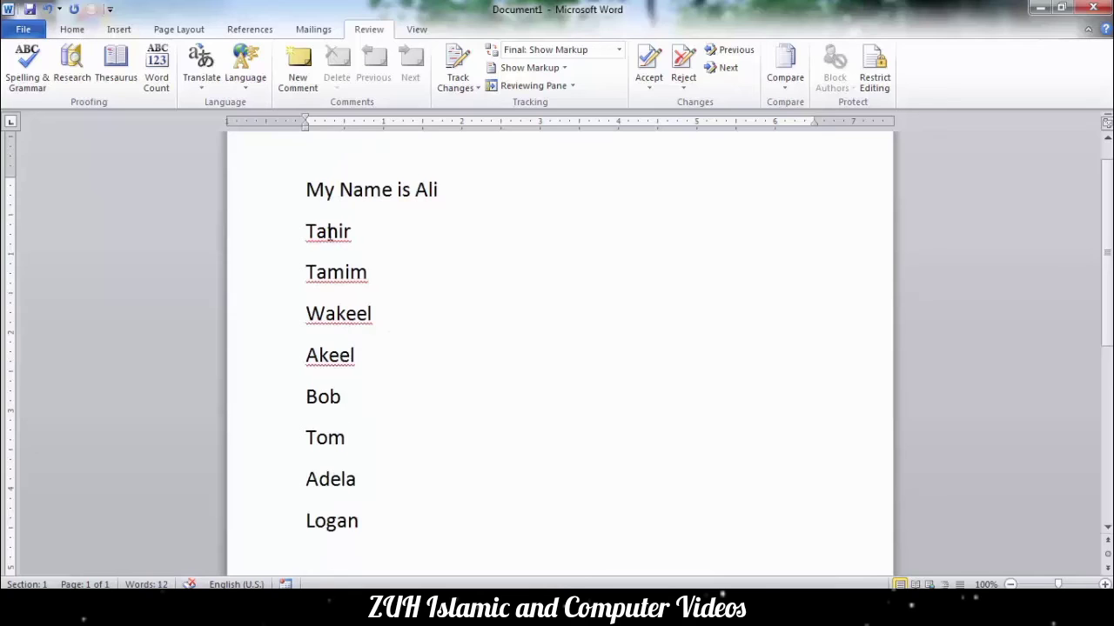
pyautogui.rightClick(330, 232)
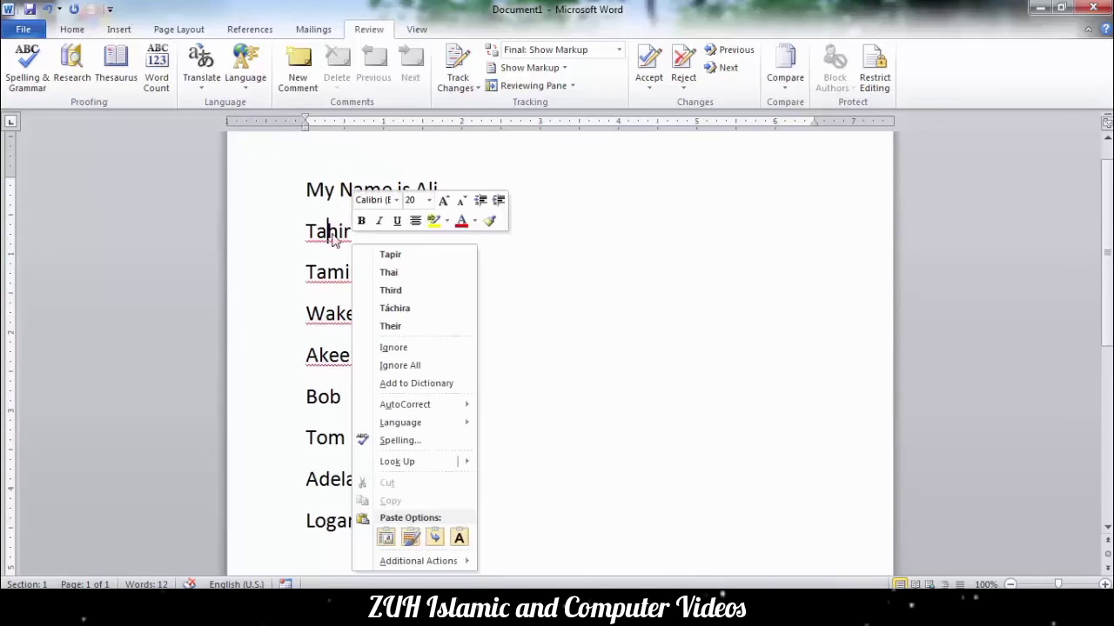
pyautogui.click(422, 386)
pyautogui.rightClick(334, 273)
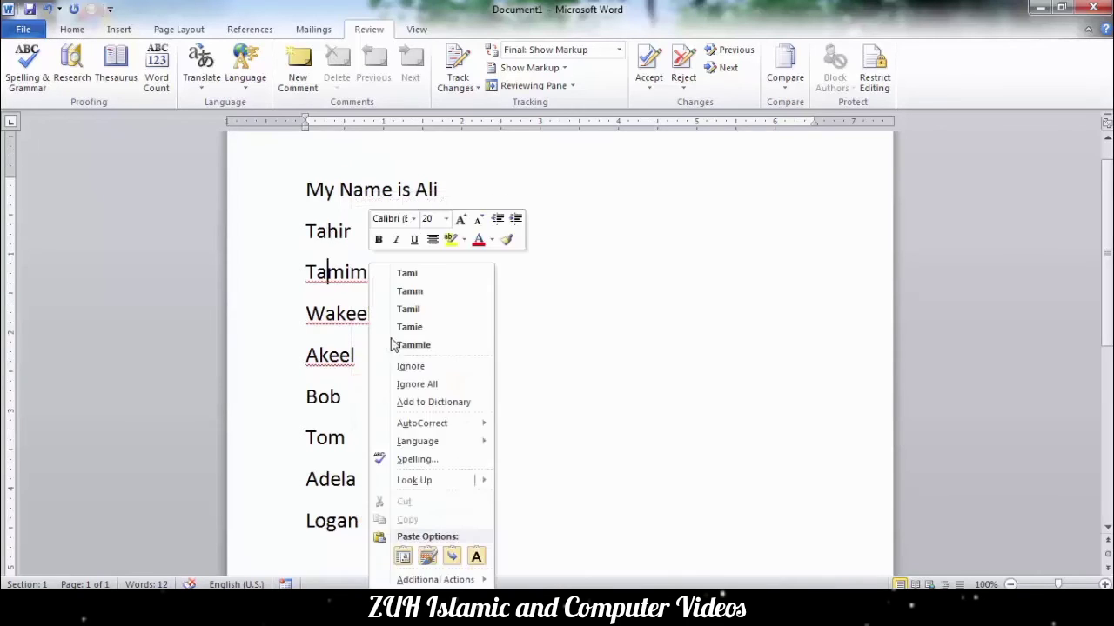
pyautogui.click(422, 397)
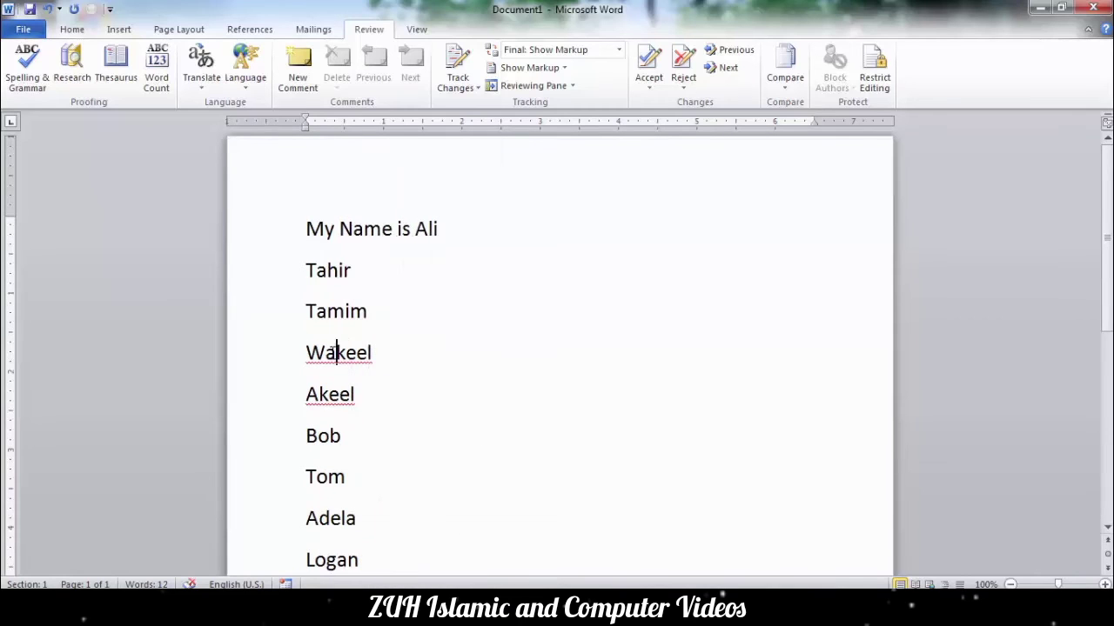
pyautogui.rightClick(338, 355)
pyautogui.click(427, 178)
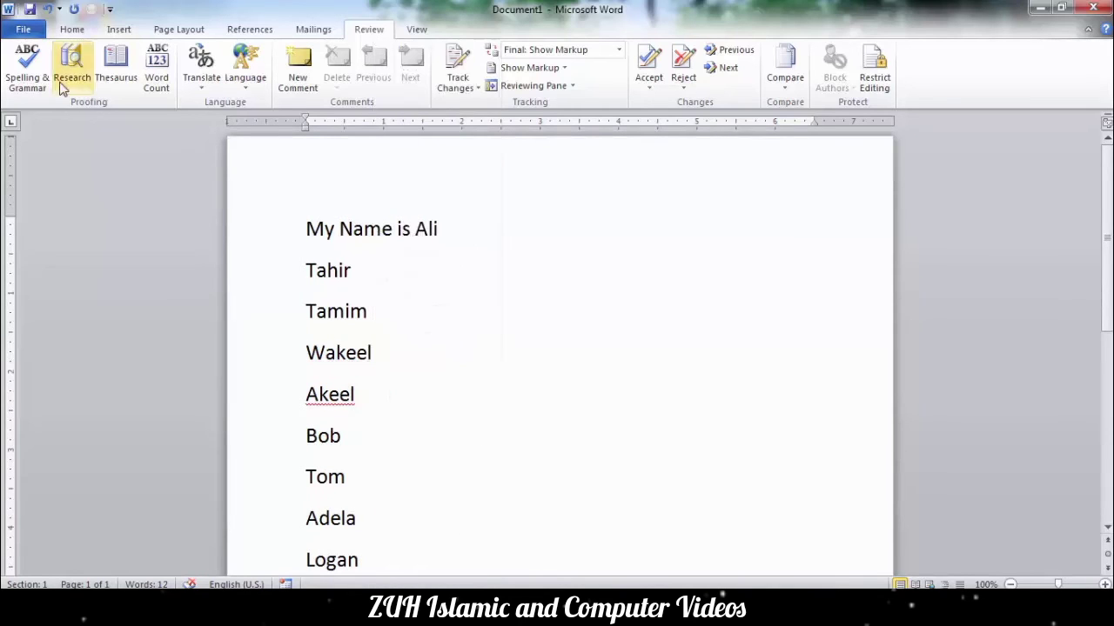
# Run Spelling & Grammar and add the fourth flagged name to the dictionary
pyautogui.click(27, 74)
pyautogui.click(750, 345)
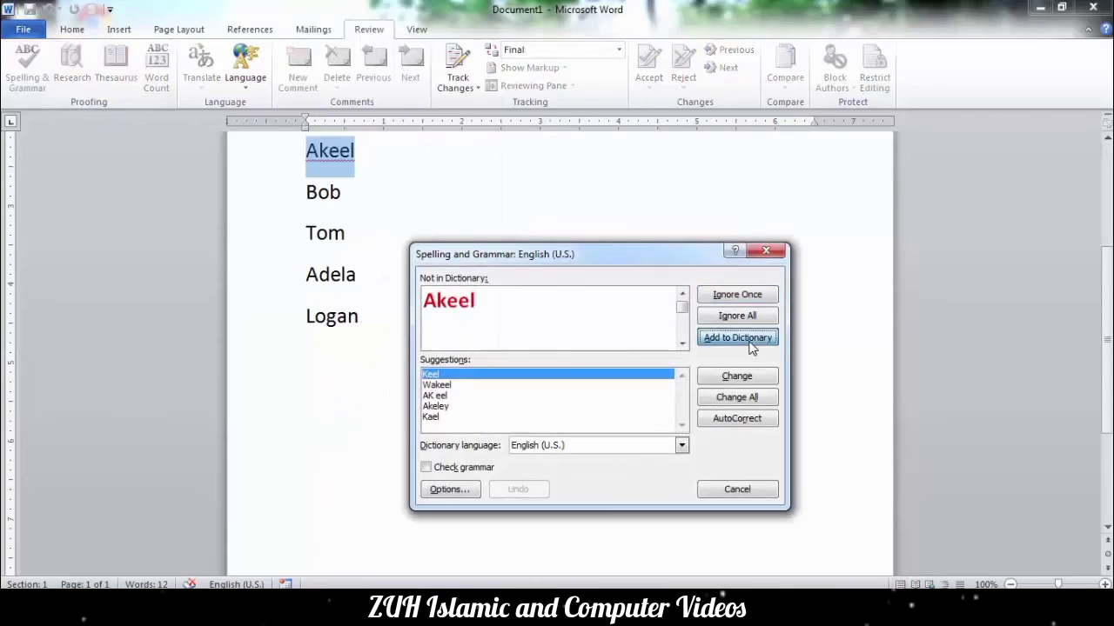
pyautogui.click(529, 347)
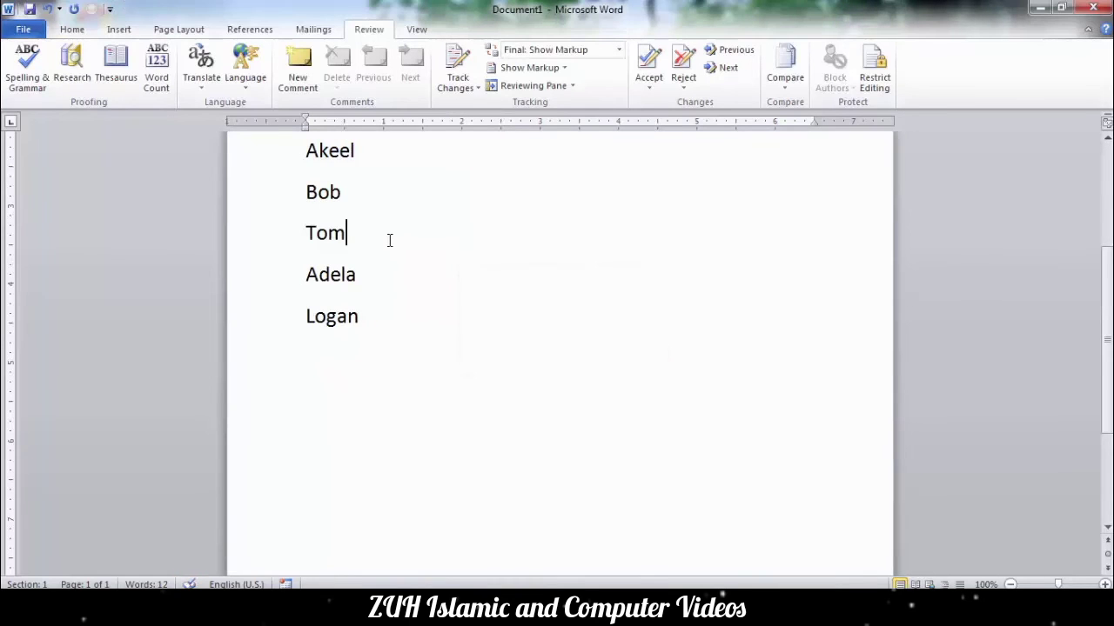
pyautogui.scroll(5, 390, 241)
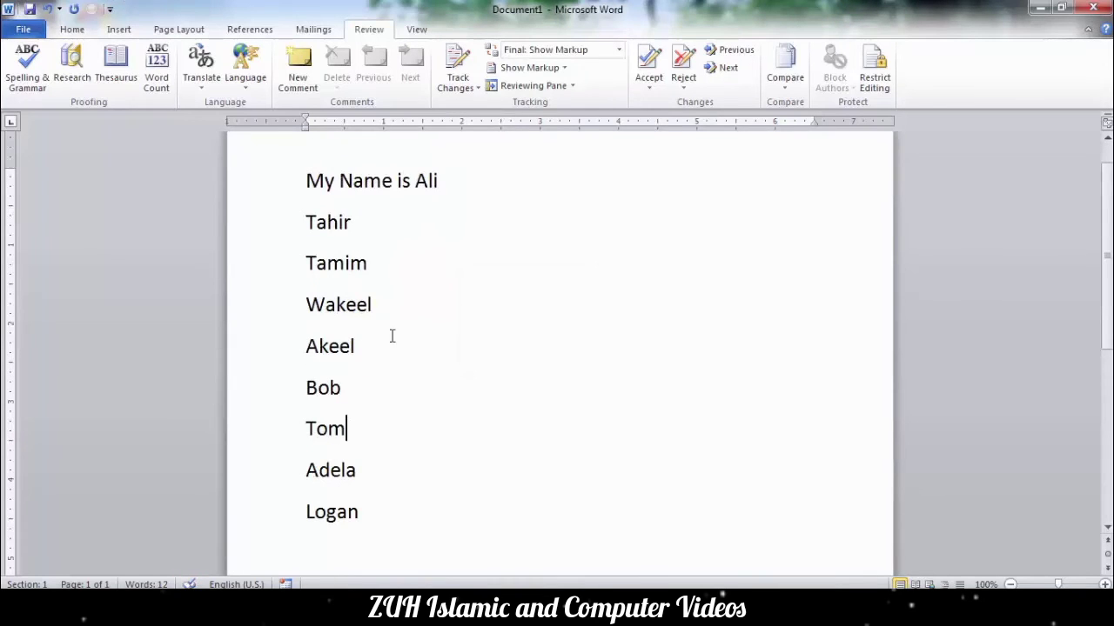
pyautogui.moveTo(306, 180); pyautogui.dragTo(367, 348)
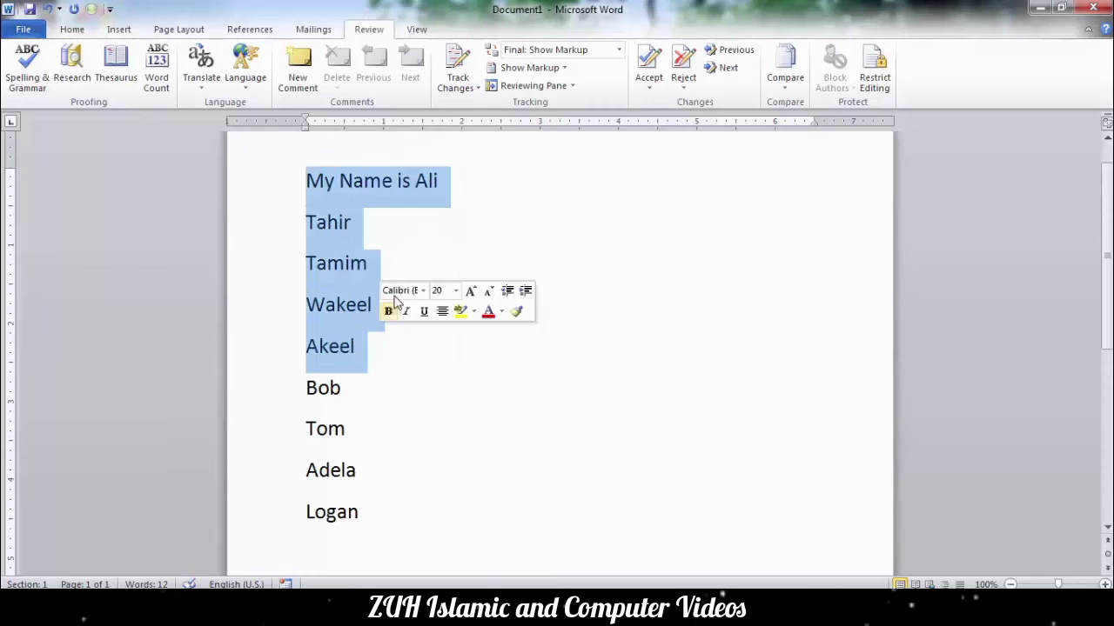
pyautogui.click(31, 28)
pyautogui.click(54, 334)
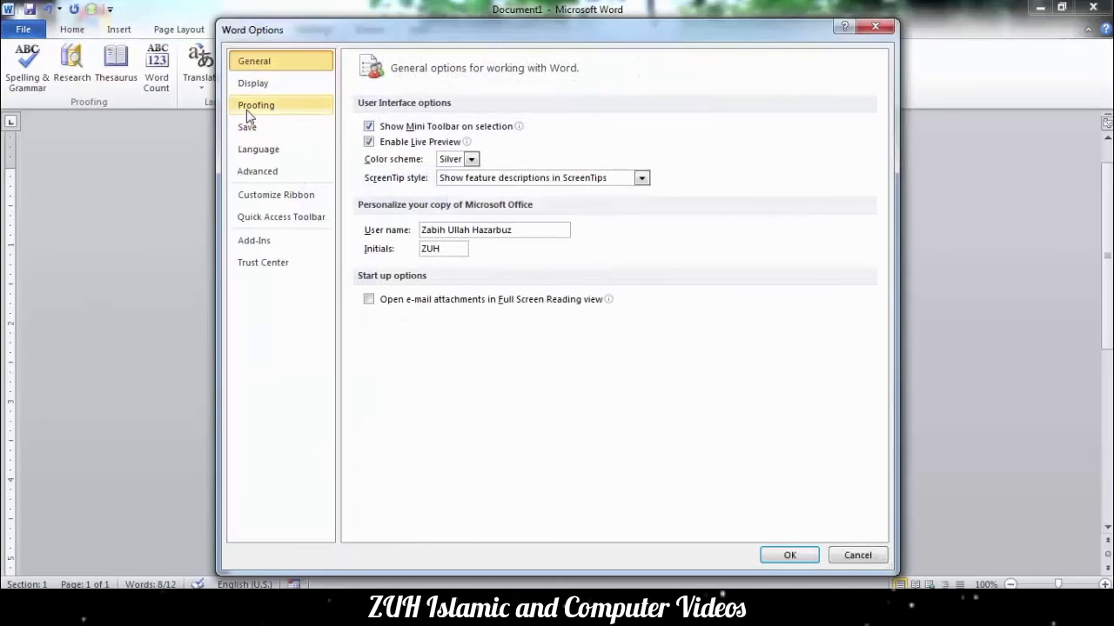
pyautogui.click(252, 106)
pyautogui.click(412, 277)
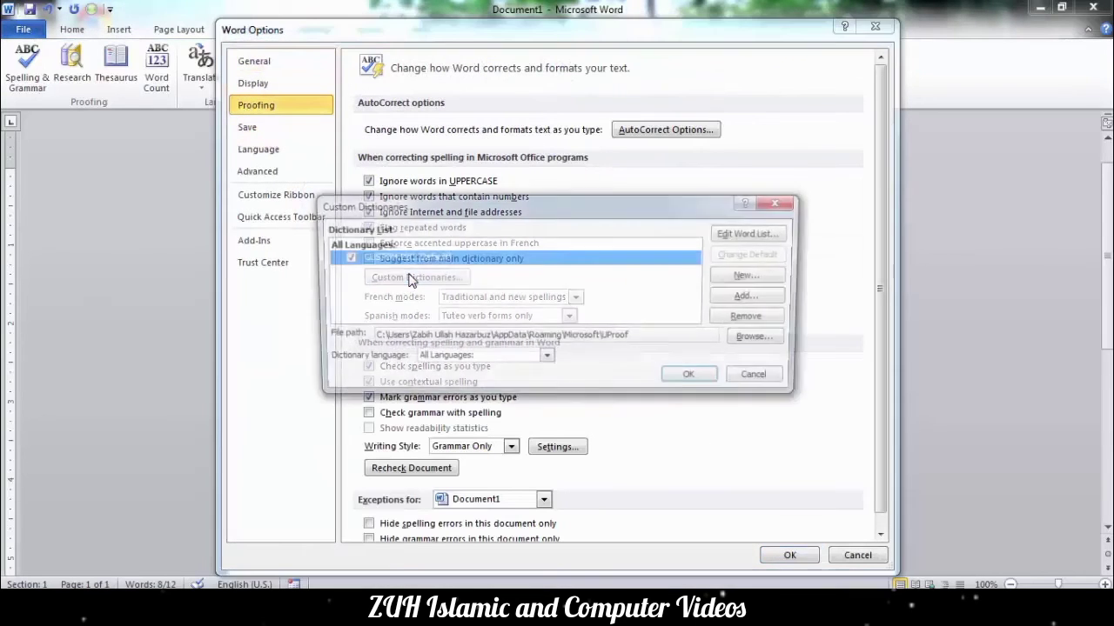
pyautogui.click(753, 235)
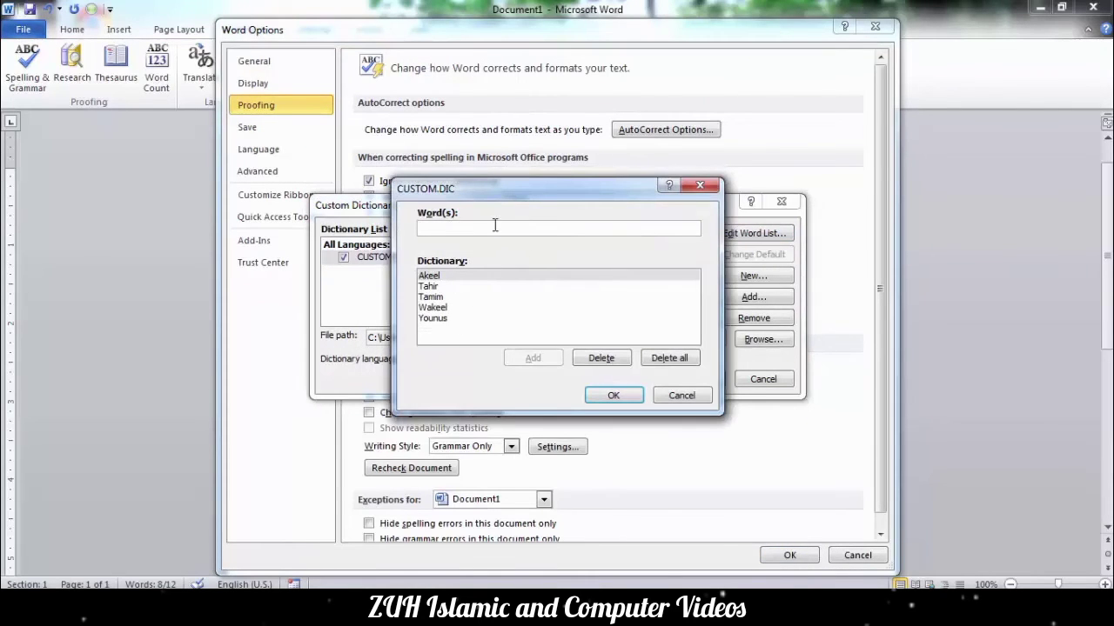
pyautogui.click(614, 396)
pyautogui.click(698, 379)
pyautogui.click(787, 555)
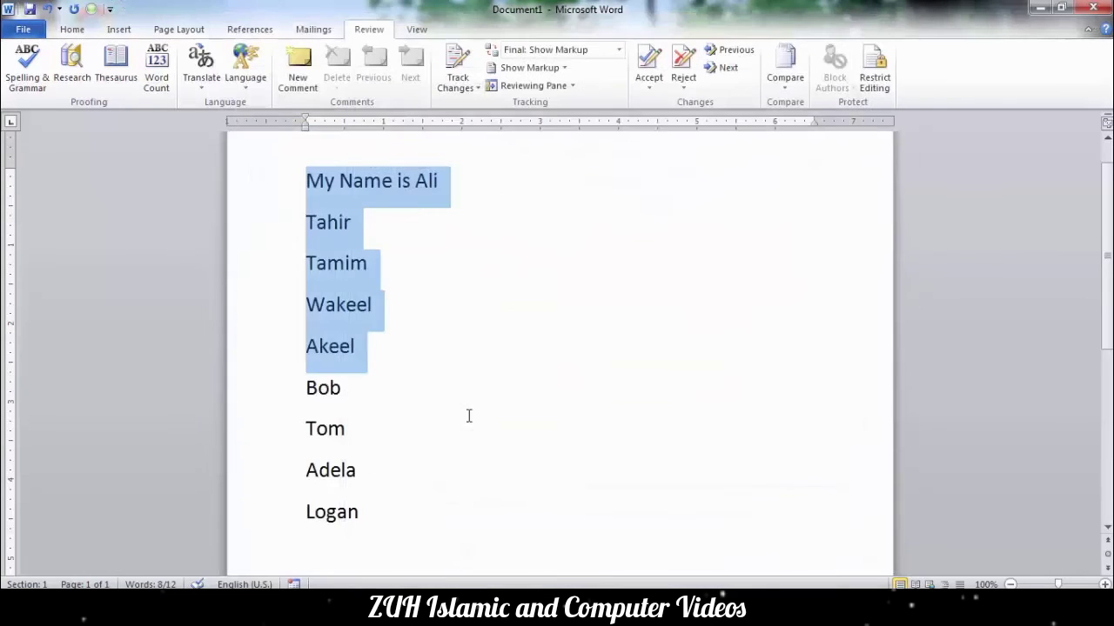
pyautogui.moveTo(376, 506); pyautogui.dragTo(327, 205)
# Replace the page contents with the single word 'Computer' and select it
pyautogui.press('Delete')
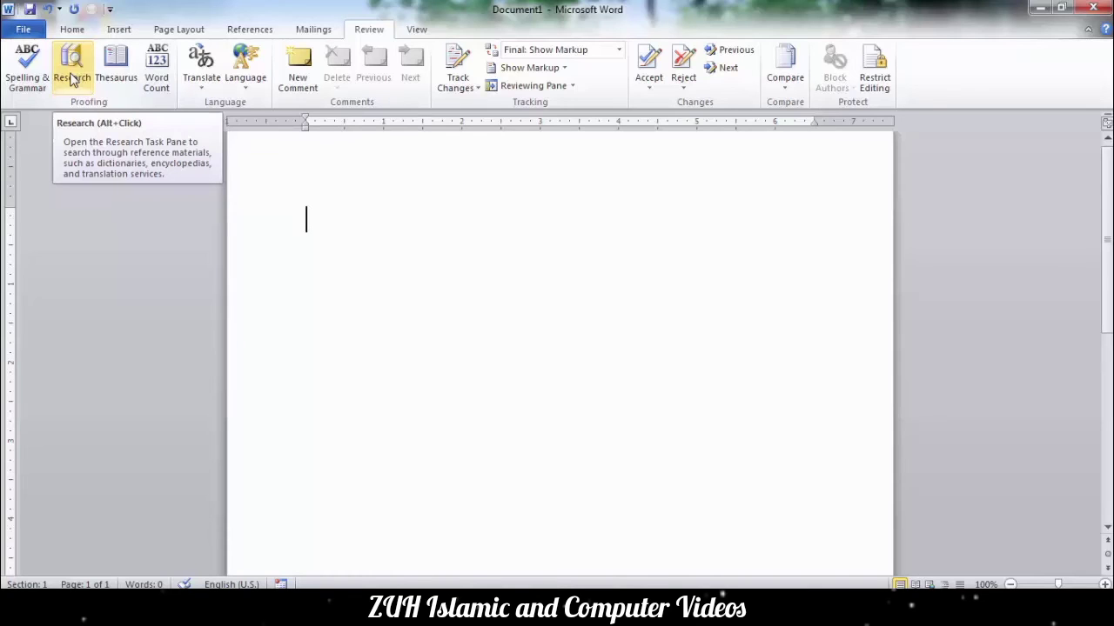
pyautogui.write('Computer')
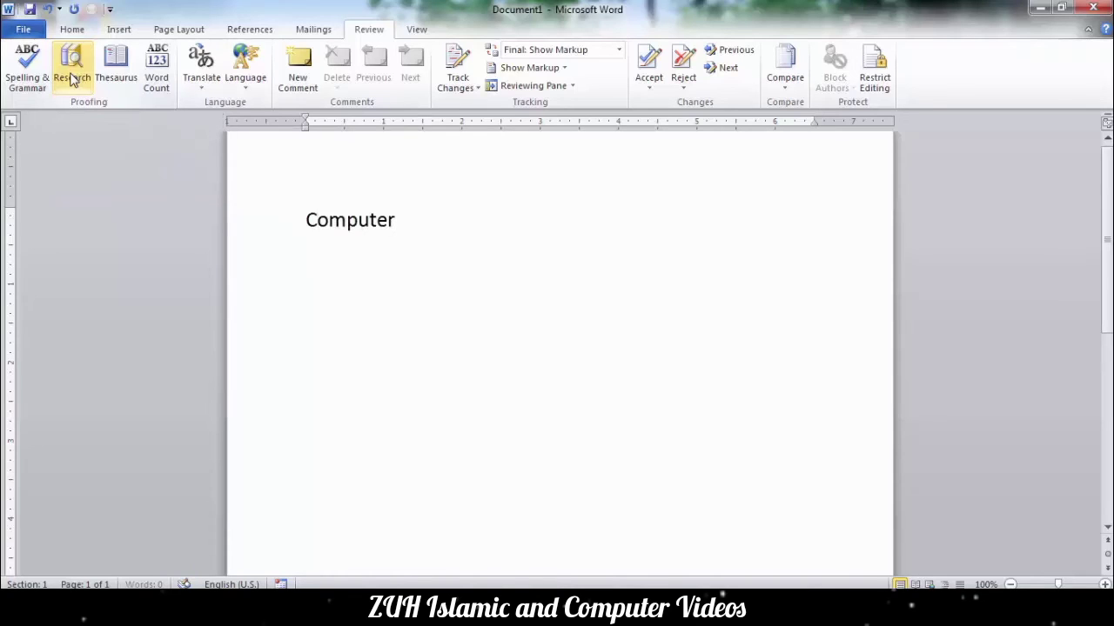
pyautogui.doubleClick(345, 220)
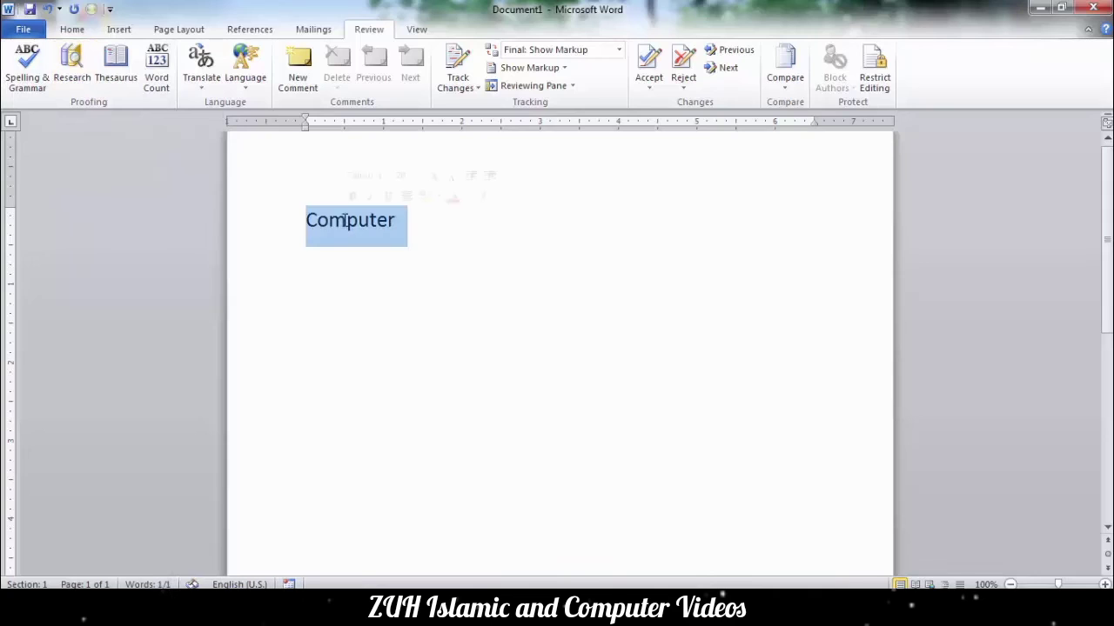
# Look up 'Computer' in the Research pane and show its English thesaurus synonyms
pyautogui.click(73, 65)
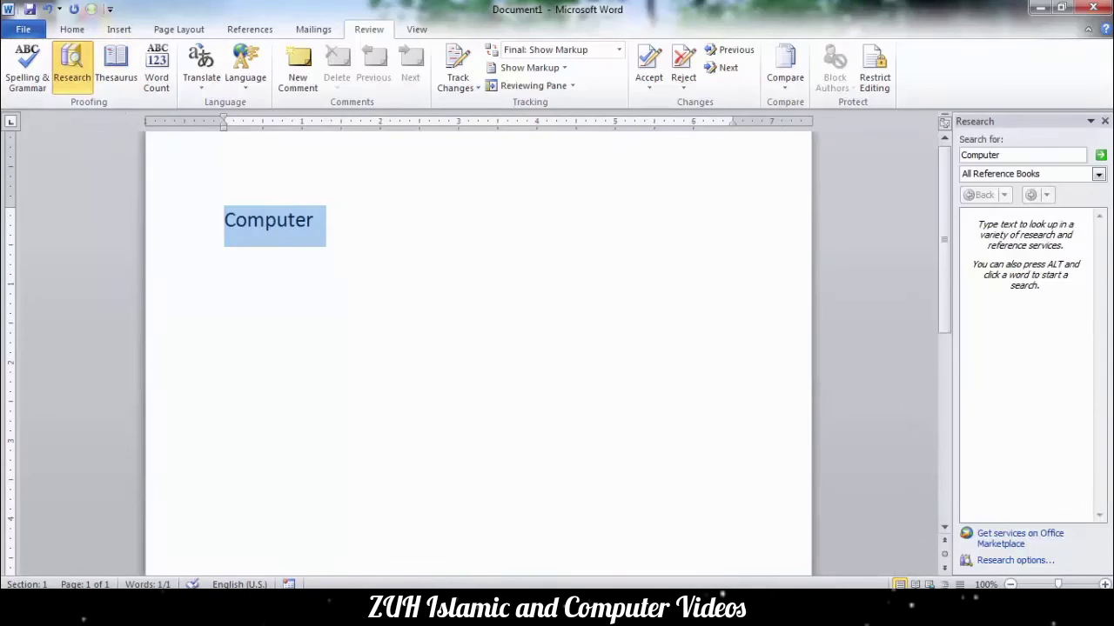
pyautogui.click(1101, 156)
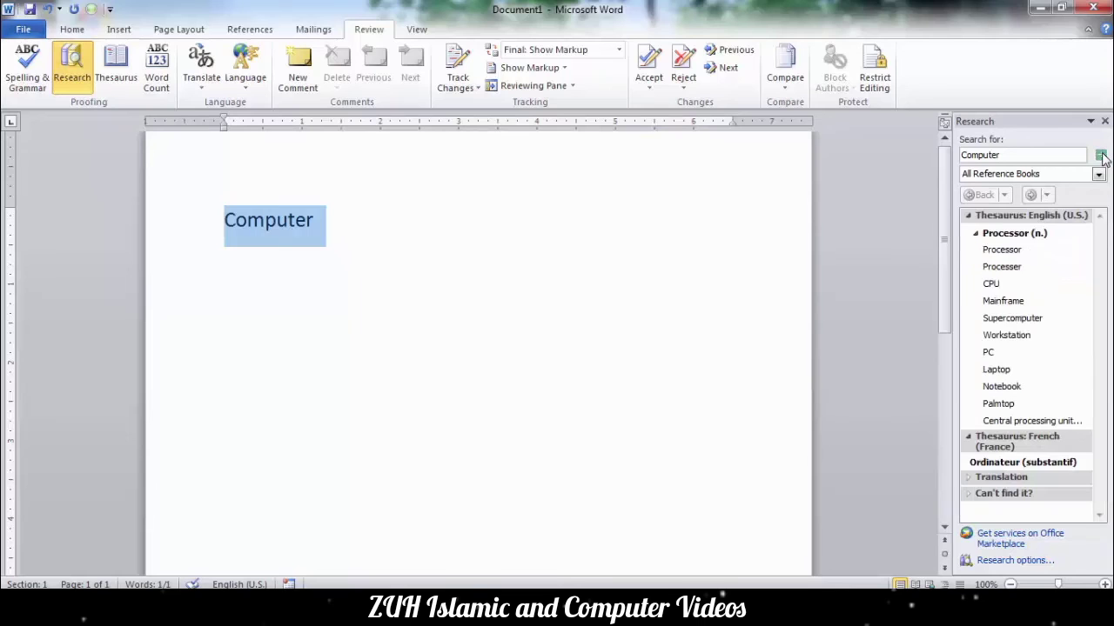
pyautogui.click(969, 216)
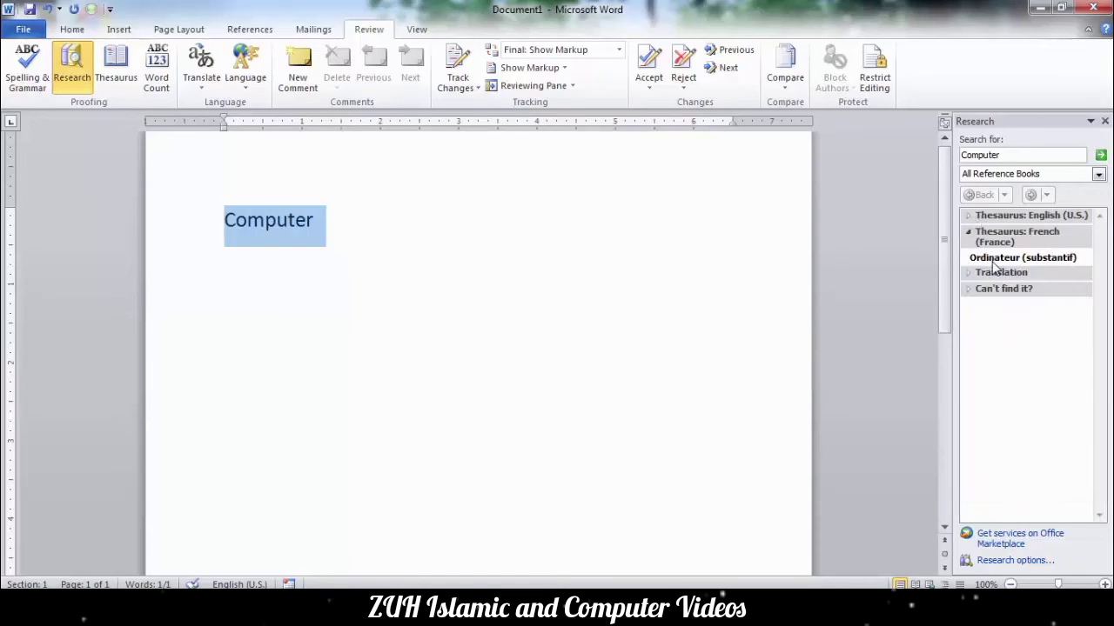
pyautogui.click(120, 77)
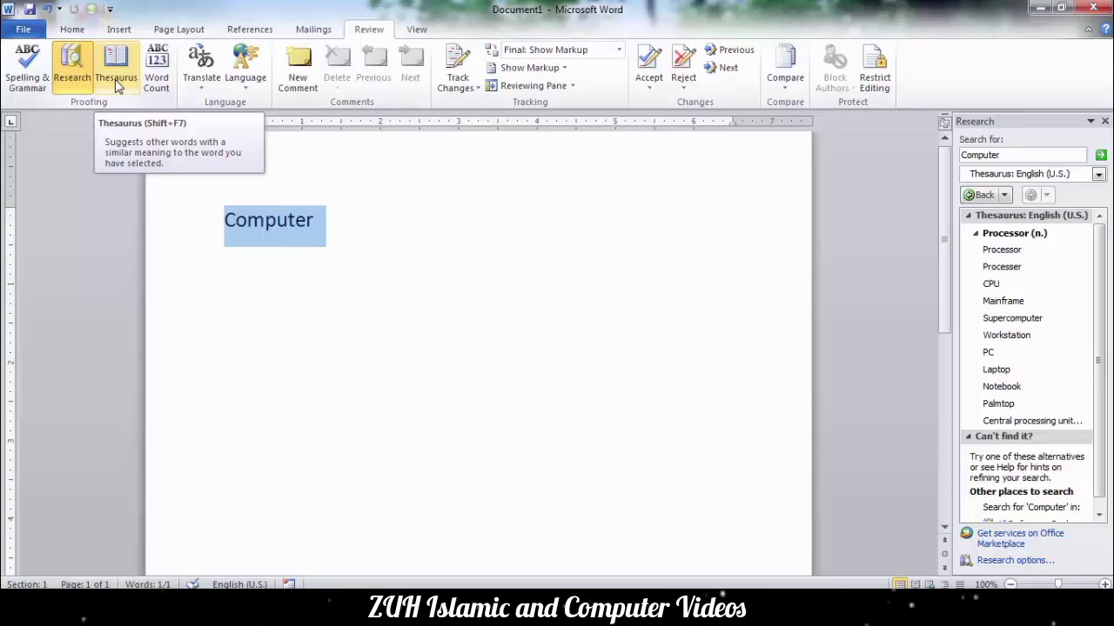
# Reopen the Research pane and search All Reference Books for 'Computer'
pyautogui.click(77, 87)
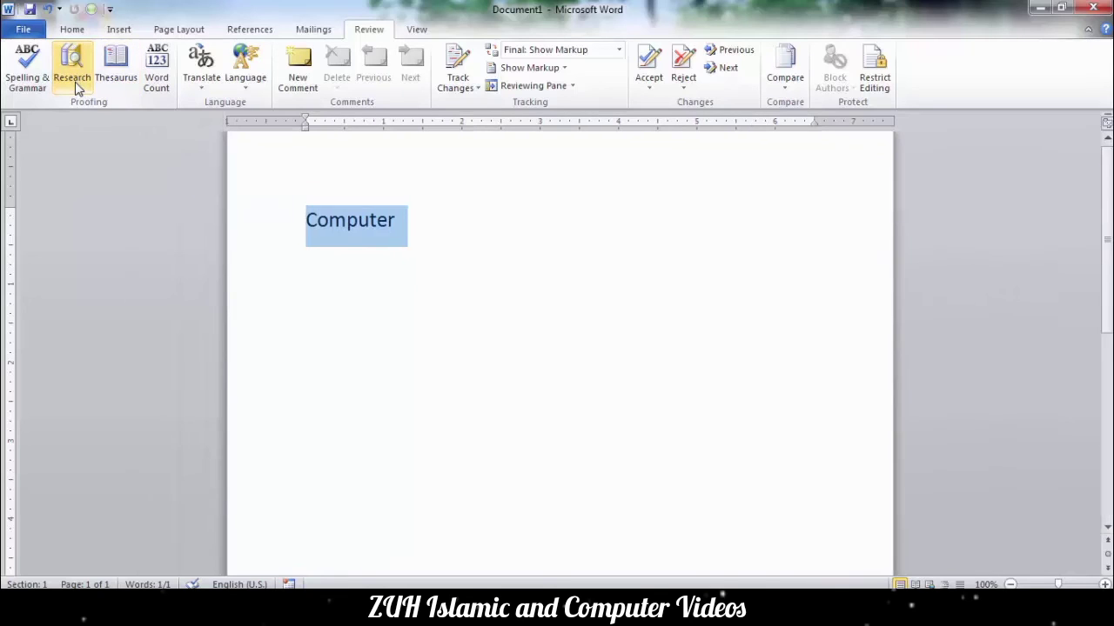
pyautogui.click(76, 88)
pyautogui.click(1070, 174)
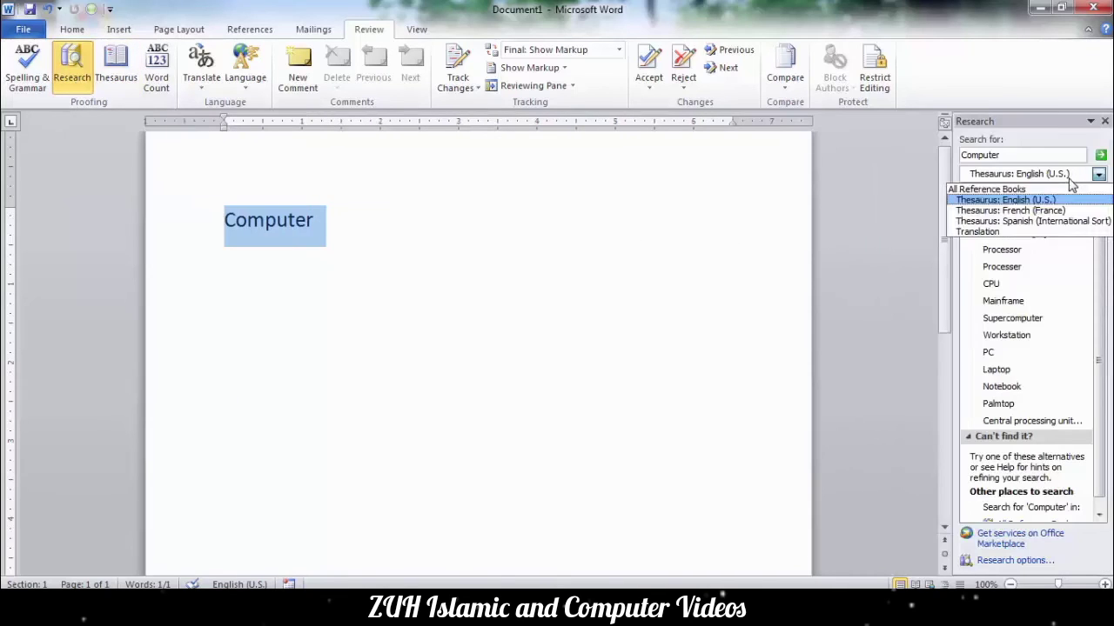
pyautogui.click(1033, 189)
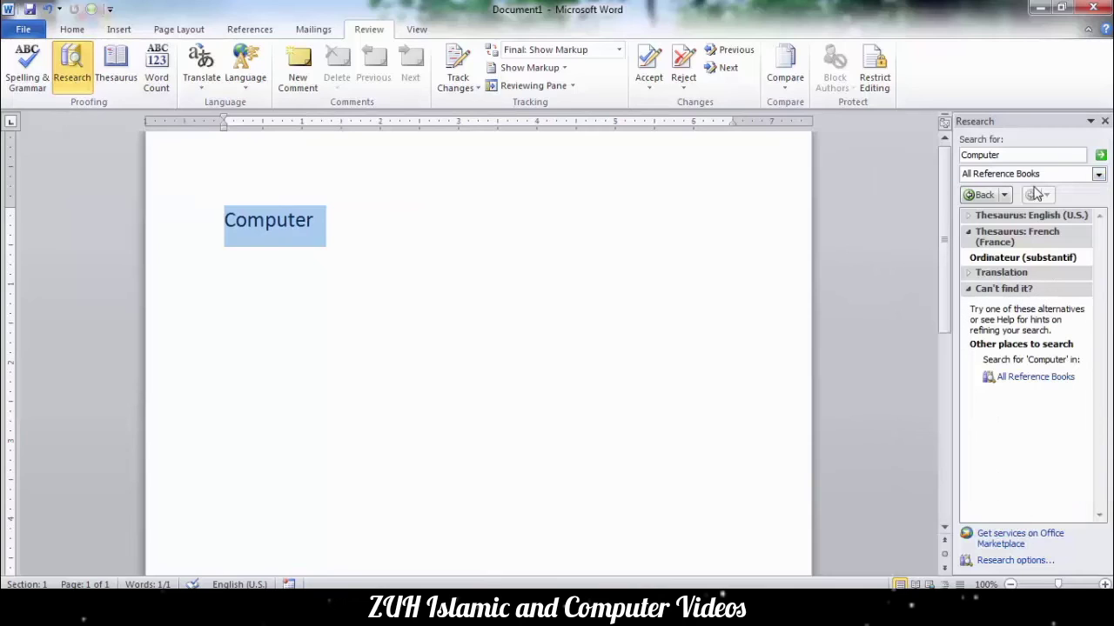
# Translate 'Computer' into Spanish, then return to the English thesaurus synonyms
pyautogui.click(1033, 179)
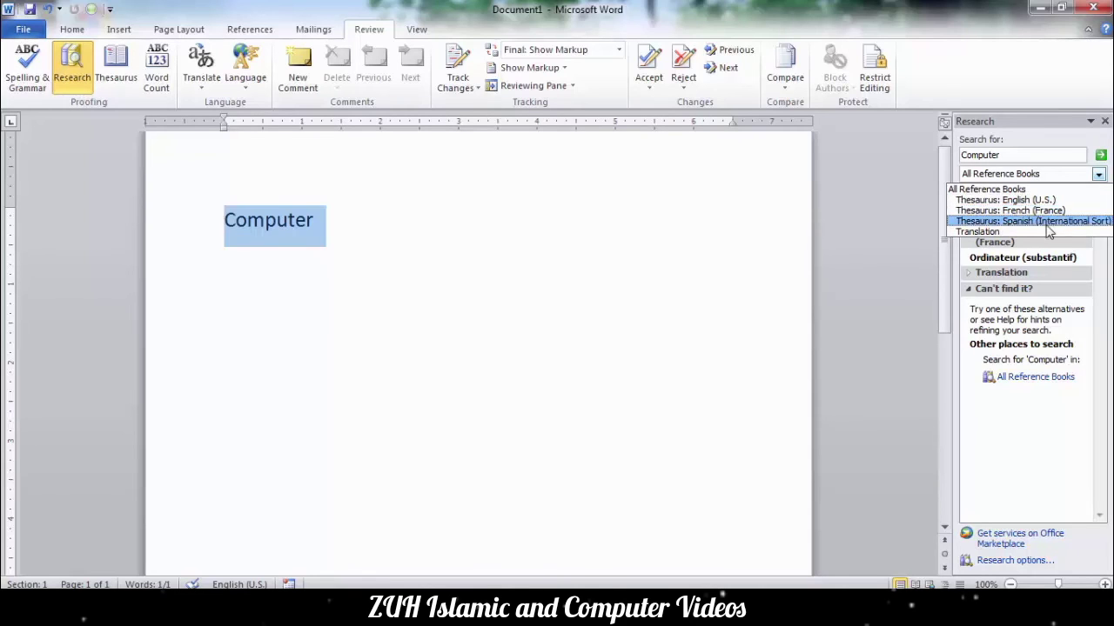
pyautogui.click(1027, 232)
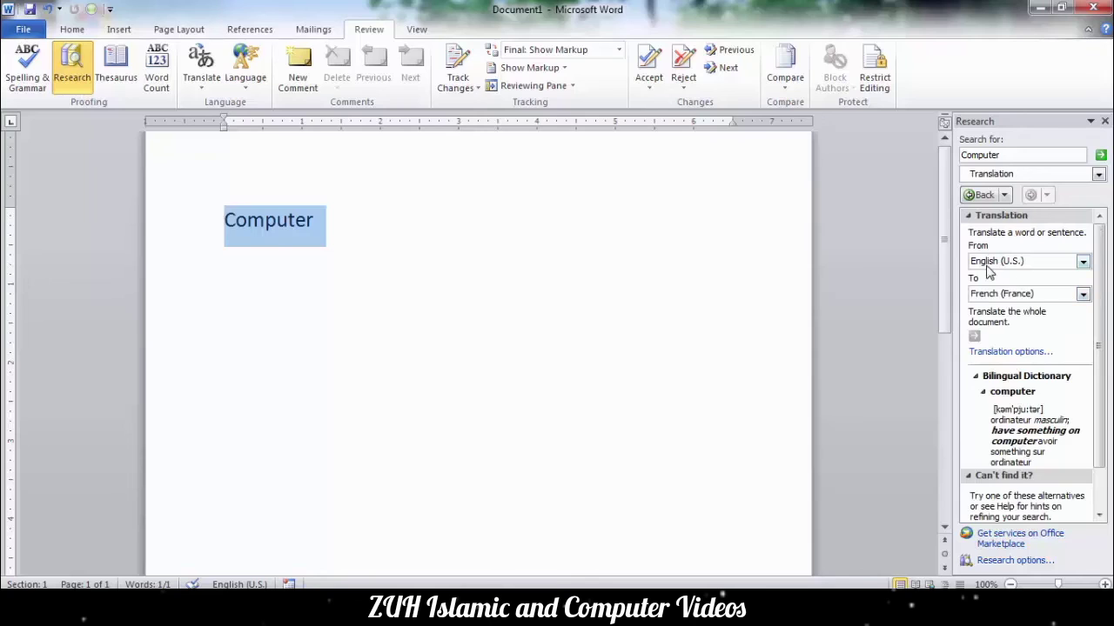
pyautogui.click(1021, 295)
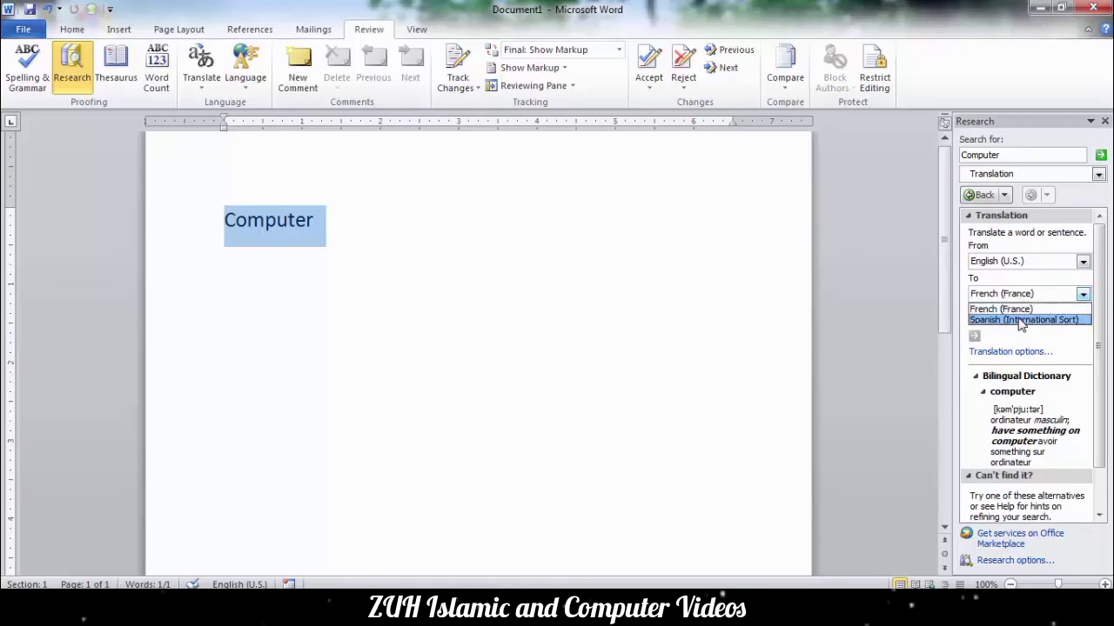
pyautogui.click(1019, 320)
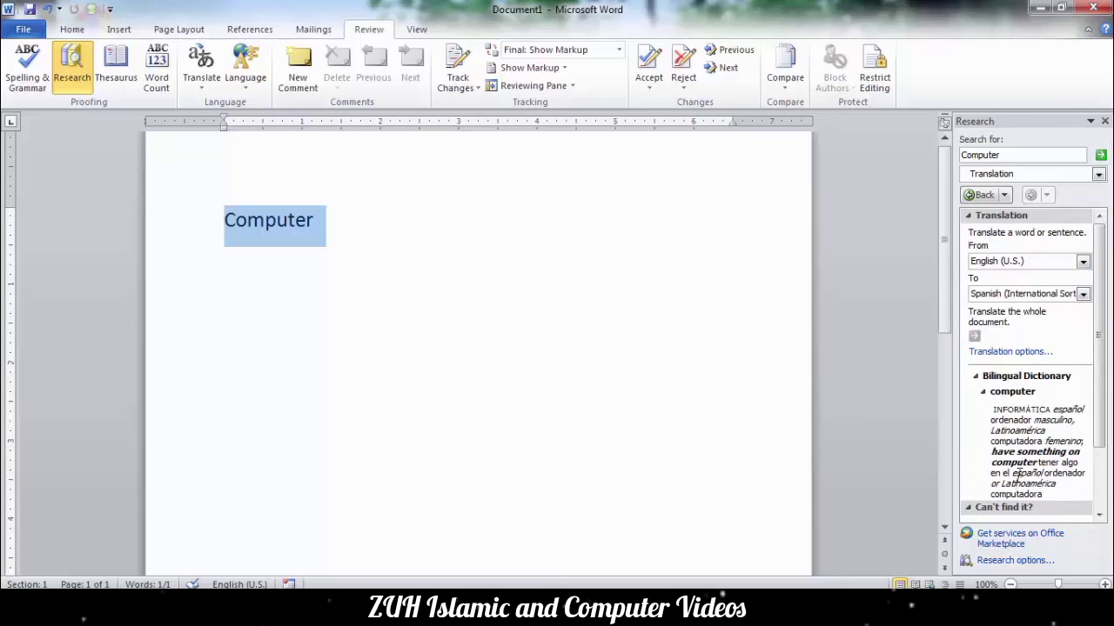
pyautogui.click(1082, 294)
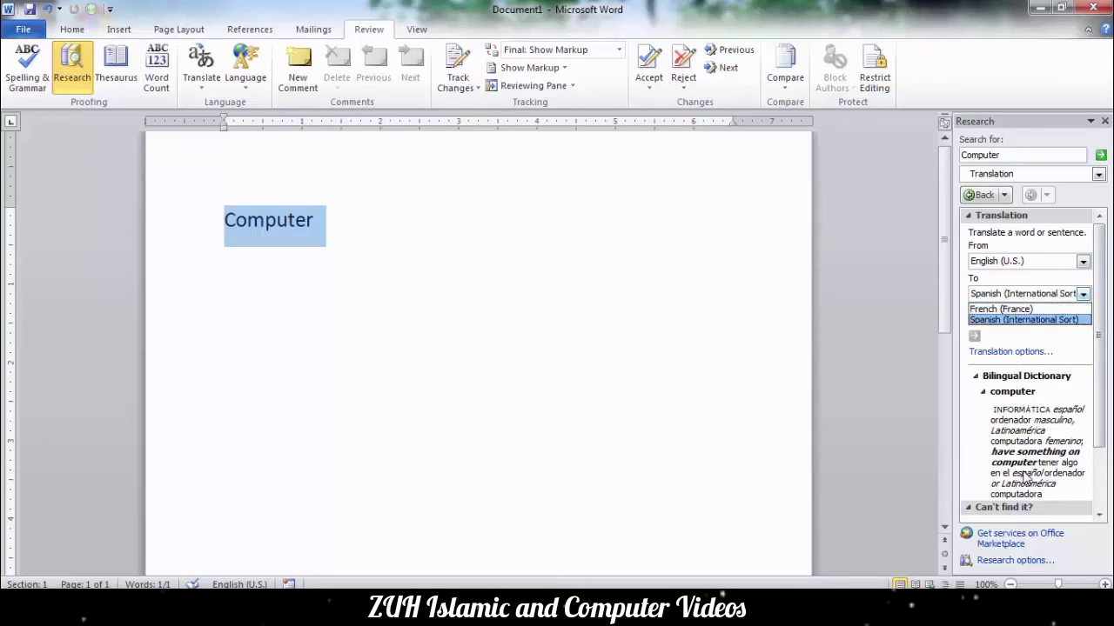
pyautogui.click(1027, 477)
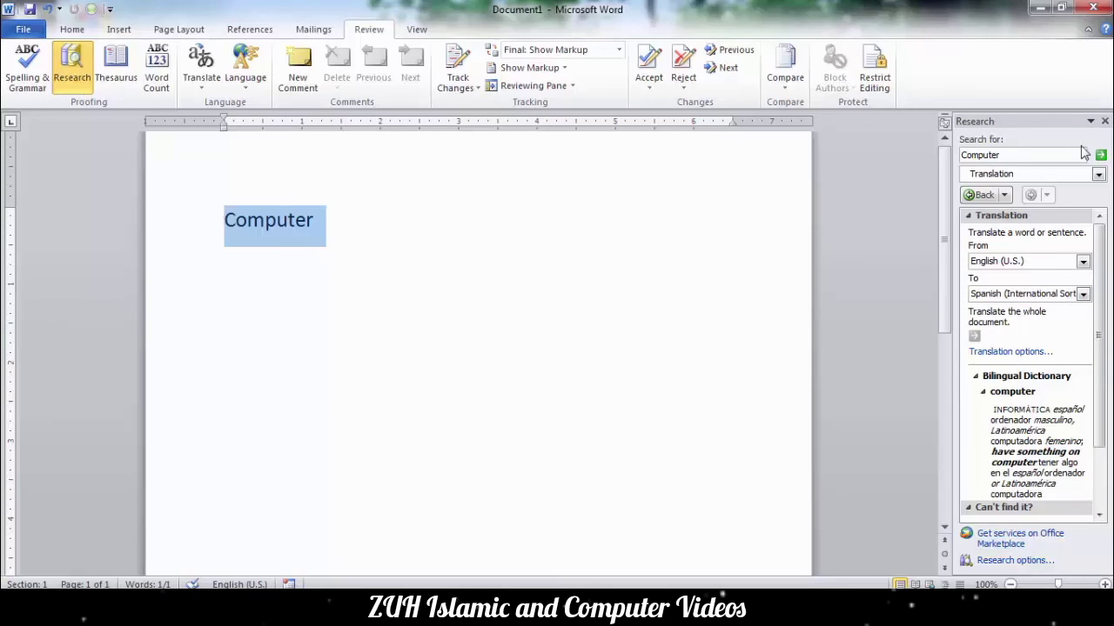
pyautogui.click(1105, 121)
pyautogui.click(116, 68)
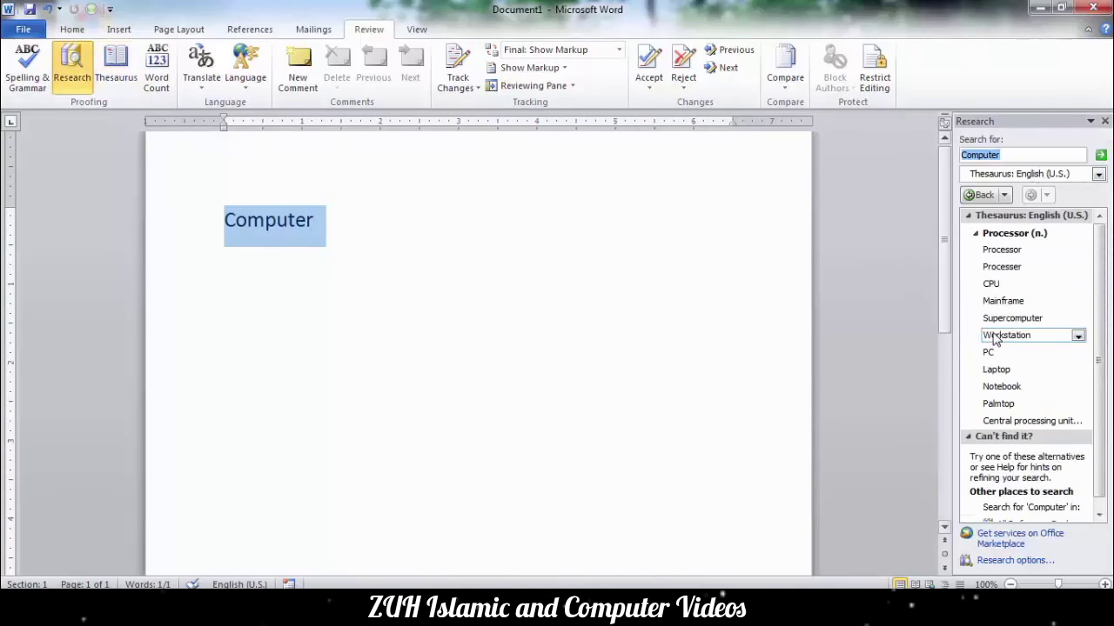
# Search the Research pane for 'asad' and pick the suggested spelling 'sad'
pyautogui.write('asad')
pyautogui.press('Return')
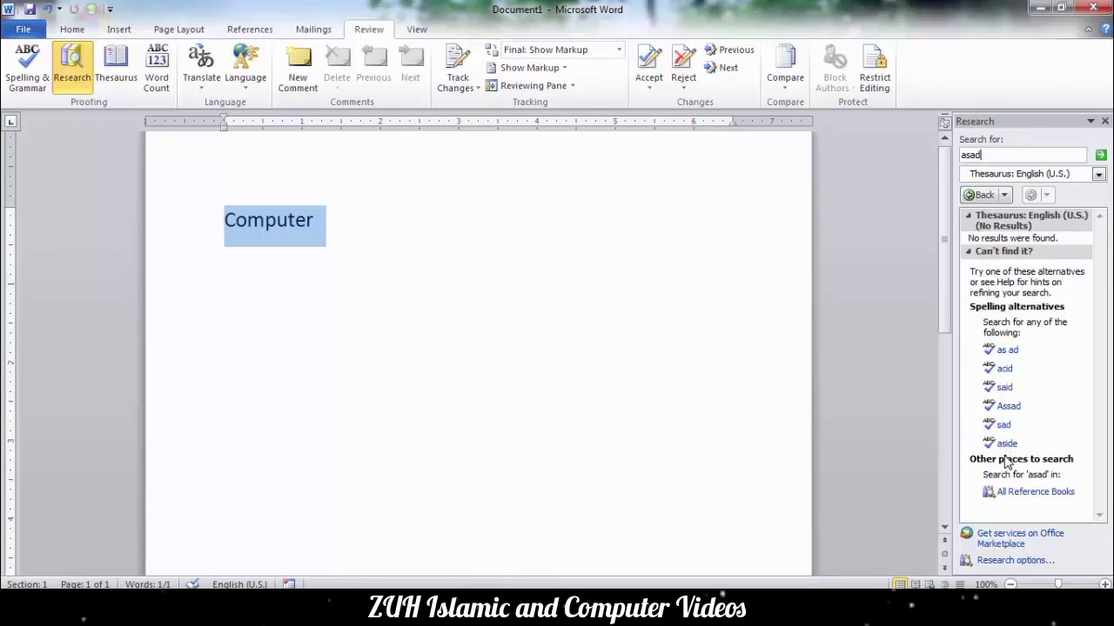
pyautogui.click(1003, 424)
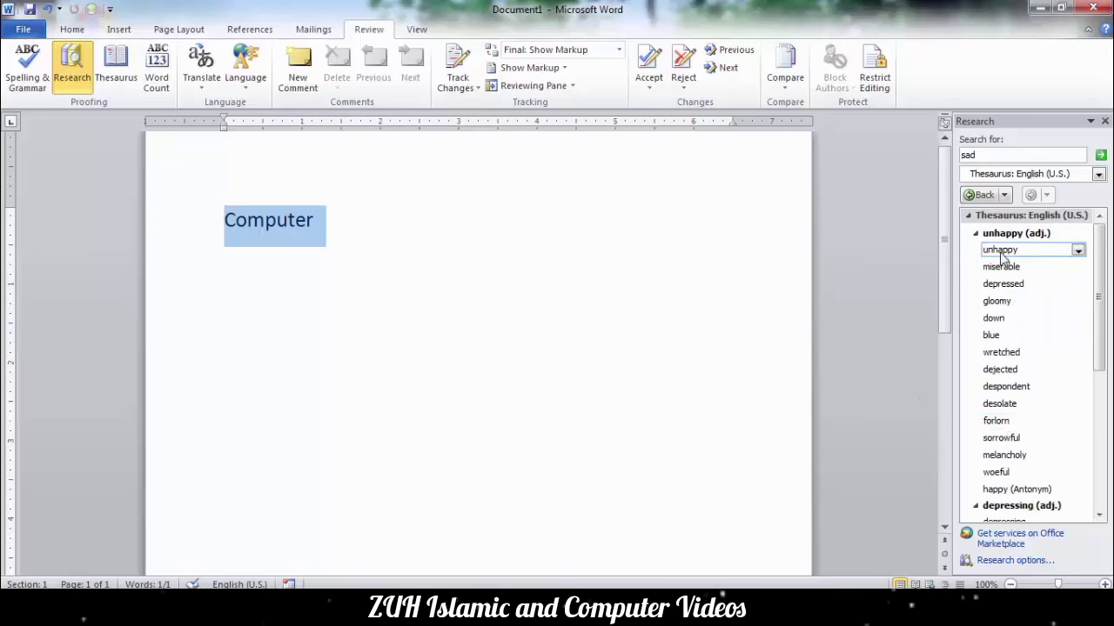
# Search for 'c' and pick the suggestion 'computer' to see its synonyms
pyautogui.doubleClick(985, 154)
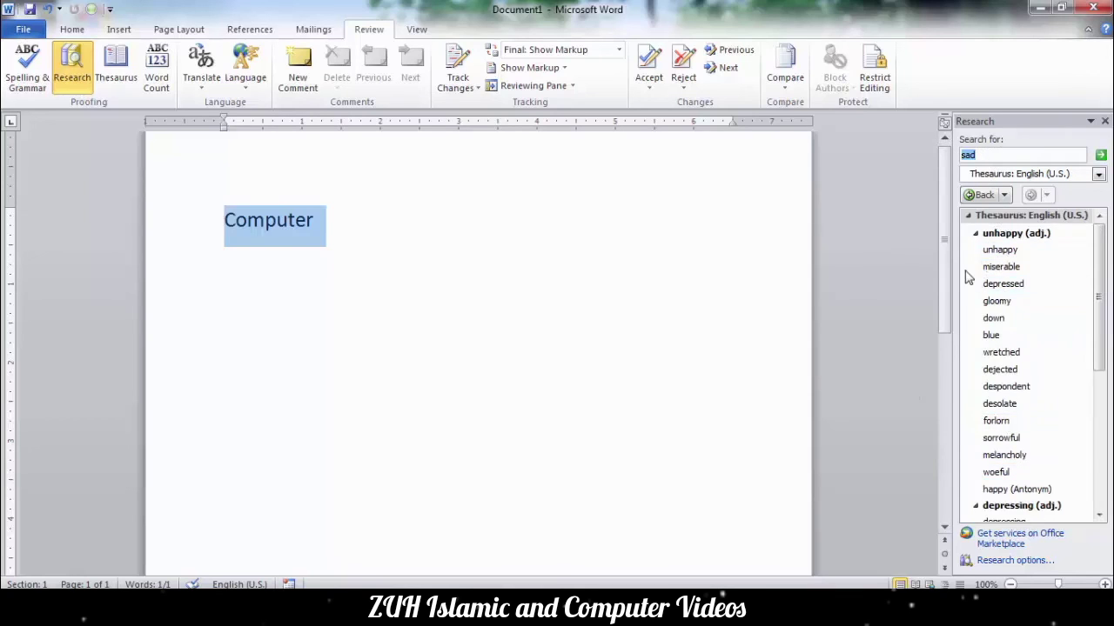
pyautogui.write('computat')
pyautogui.press('Return')
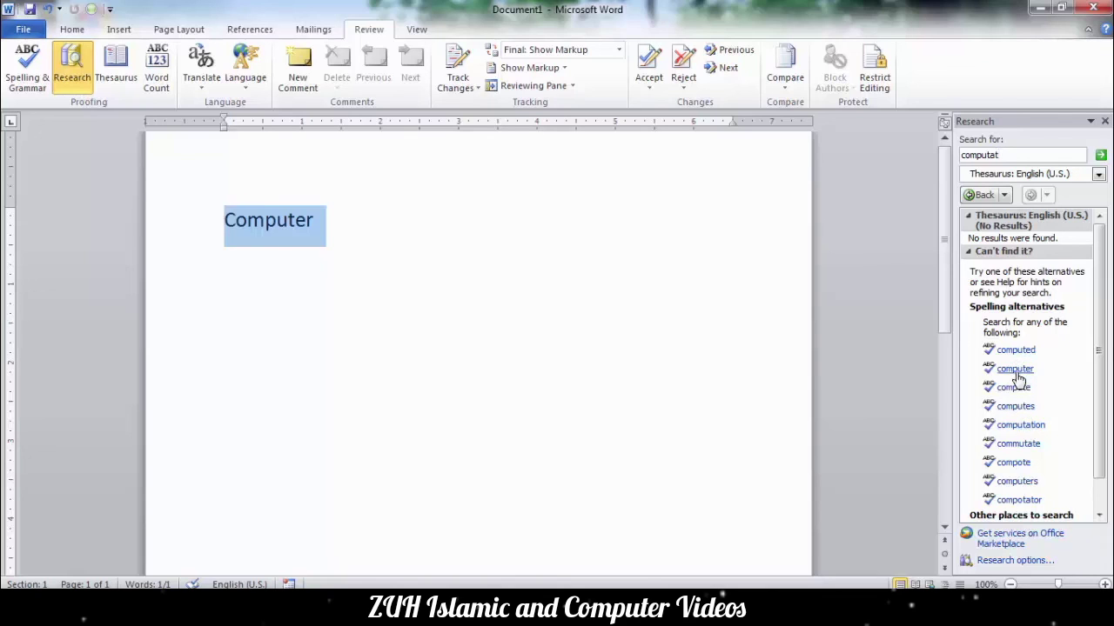
pyautogui.click(1014, 371)
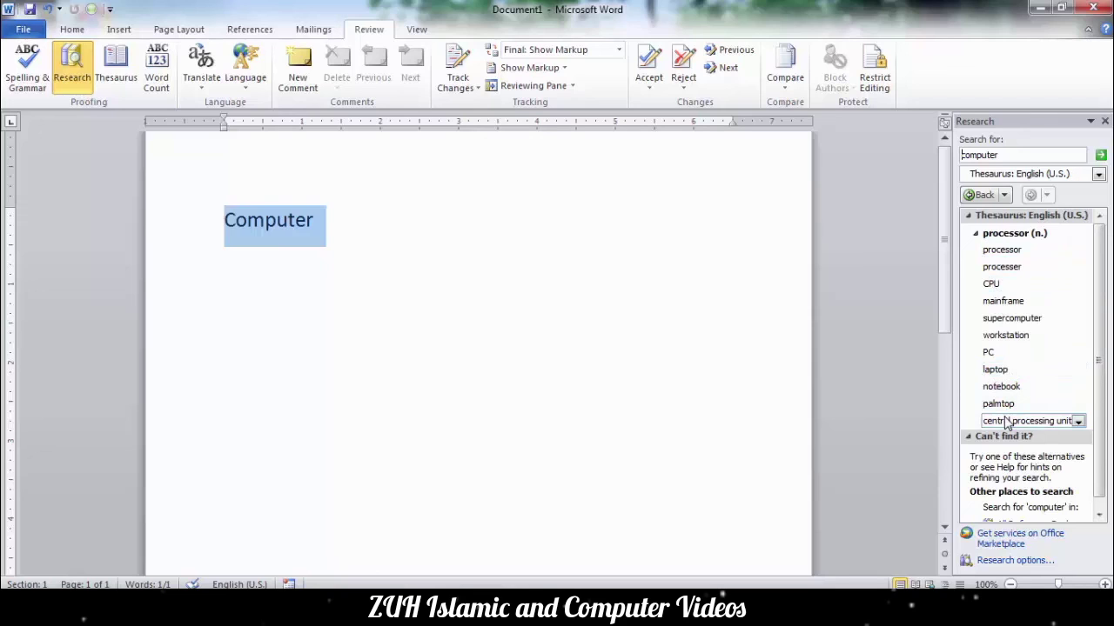
# Close the Research pane and undo typing 'Computer', leaving a blank page
pyautogui.click(332, 238)
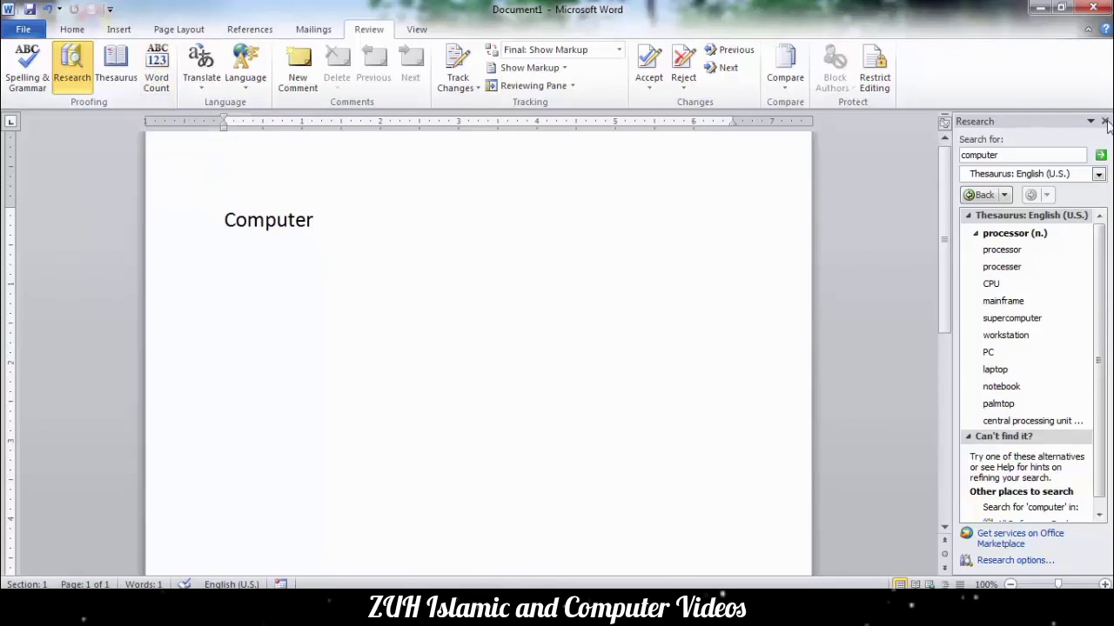
pyautogui.click(1105, 122)
pyautogui.hotkey('ctrl', 'z')
pyautogui.hotkey('ctrl', 'z')
pyautogui.hotkey('ctrl', 'z')
pyautogui.write('=')
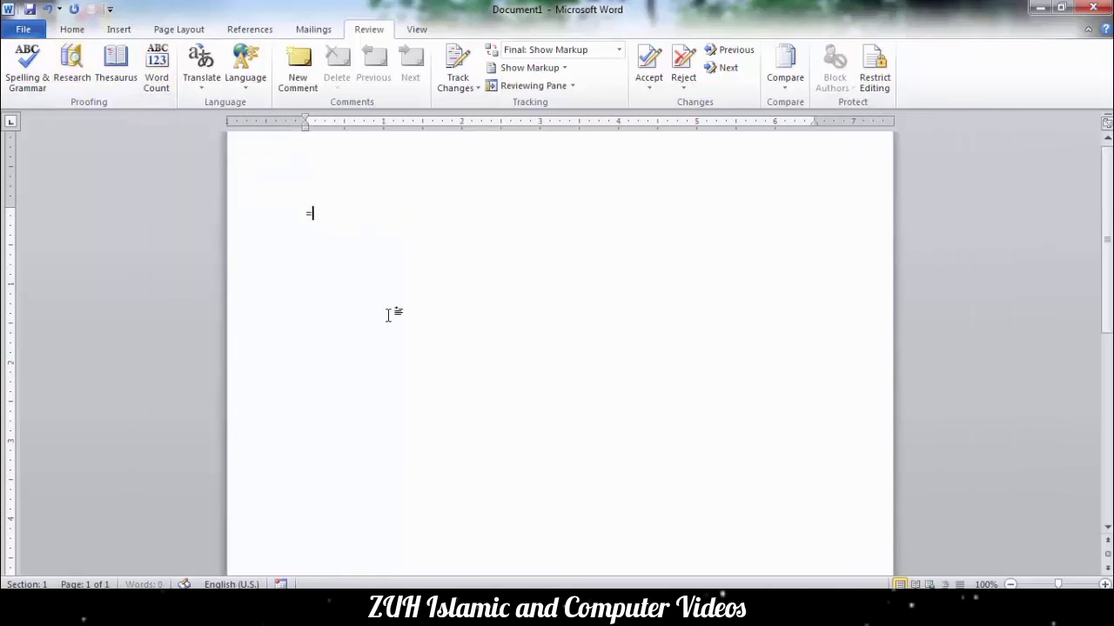
# Insert =rand() sample paragraphs, confirm 185 words in Word Count, then select 'Quick'
pyautogui.write('rand()')
pyautogui.press('Return')
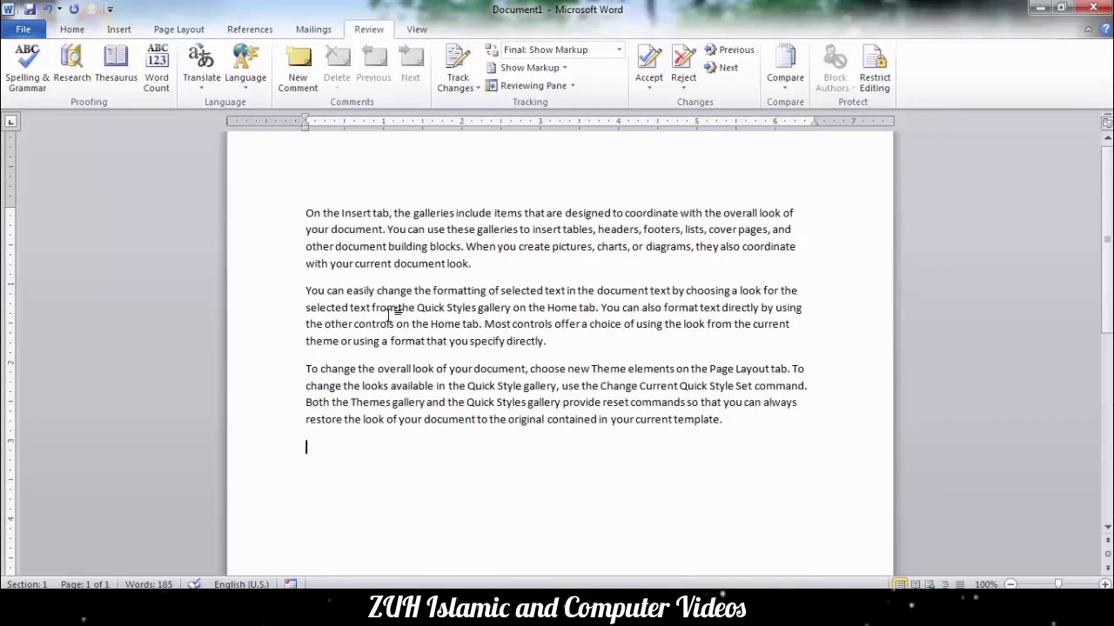
pyautogui.click(156, 69)
pyautogui.moveTo(506, 170); pyautogui.dragTo(585, 222)
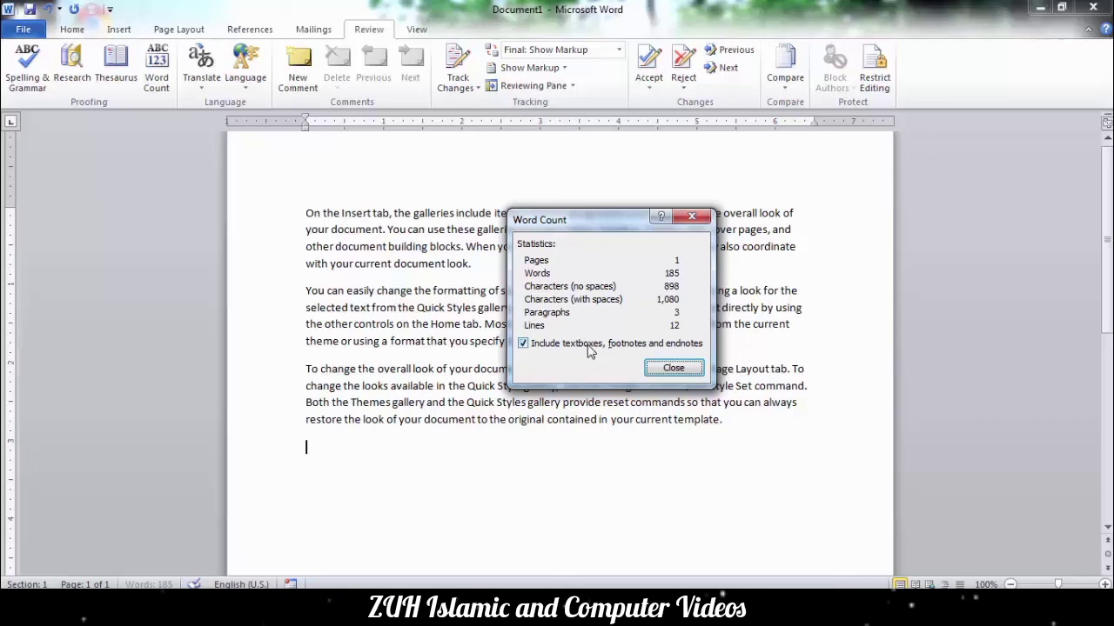
pyautogui.click(589, 345)
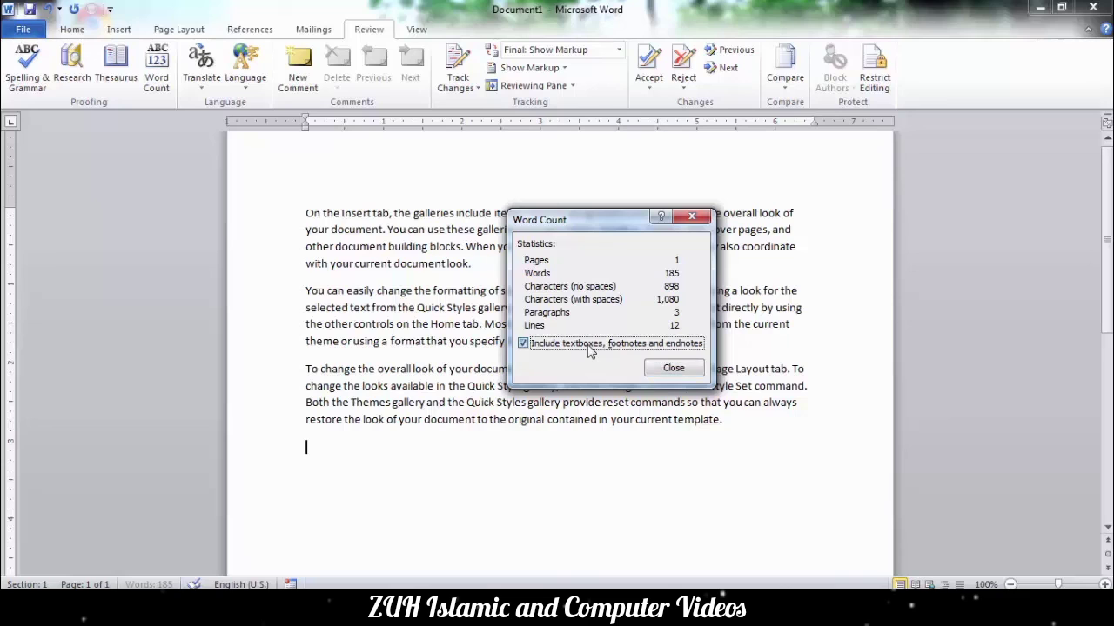
pyautogui.click(674, 368)
pyautogui.moveTo(447, 309); pyautogui.dragTo(417, 310)
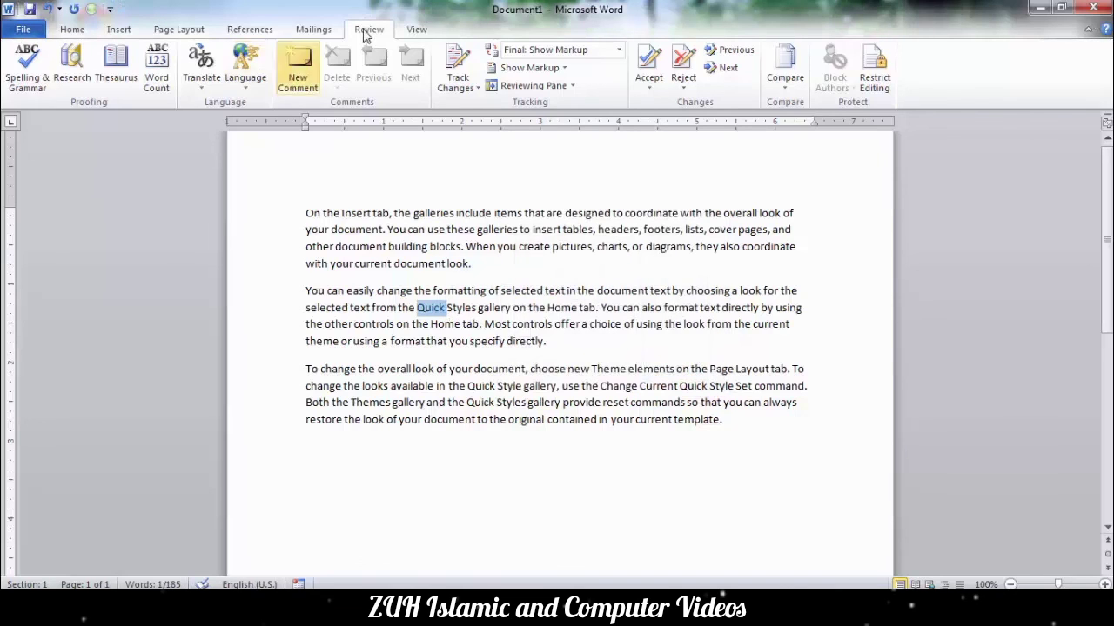
# Insert a footnote after 'Quick' reading 'To quick and to fast'
pyautogui.click(261, 32)
pyautogui.click(157, 71)
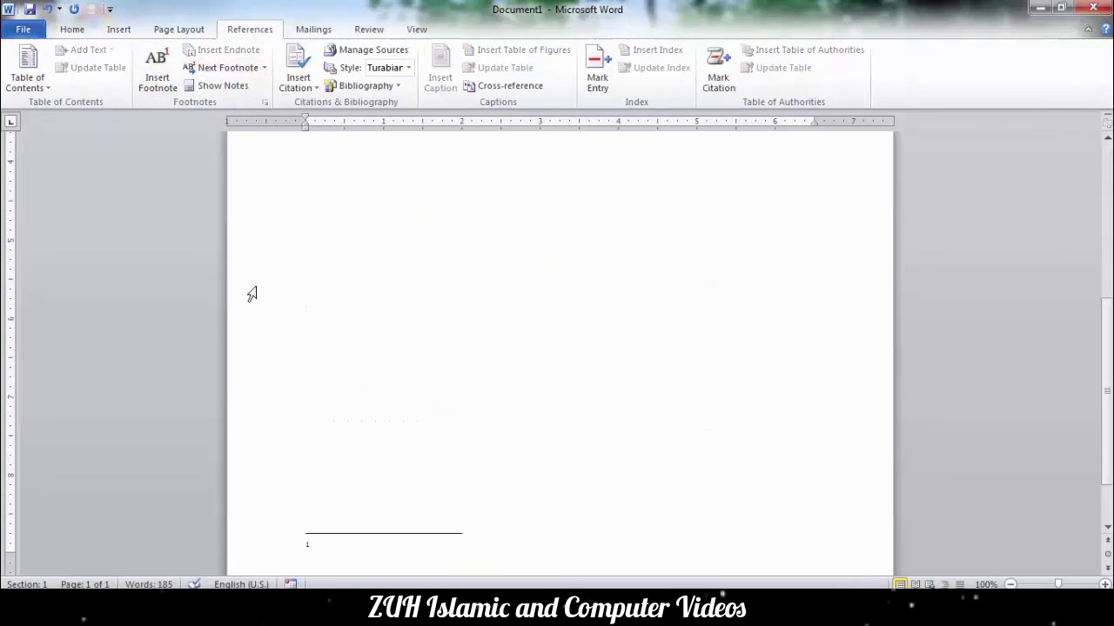
pyautogui.write('To quick and to fast')
pyautogui.scroll(10, 451, 295)
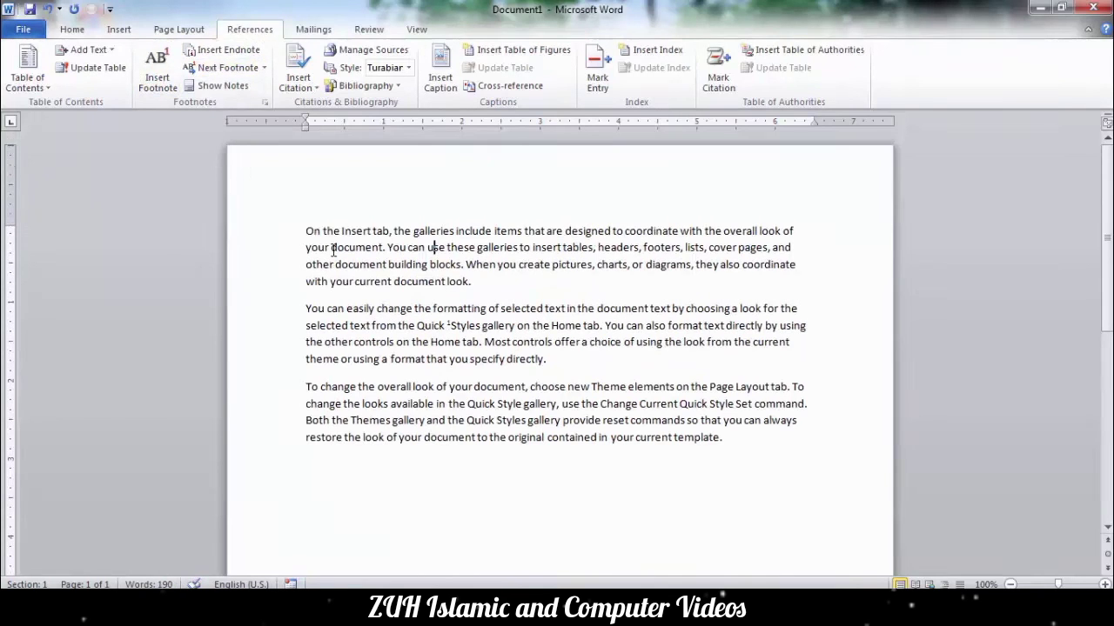
# Check Word Count reaches 190 words with footnotes included, toggling the footnote option
pyautogui.hotkey('ctrl', 'shift', 'g')
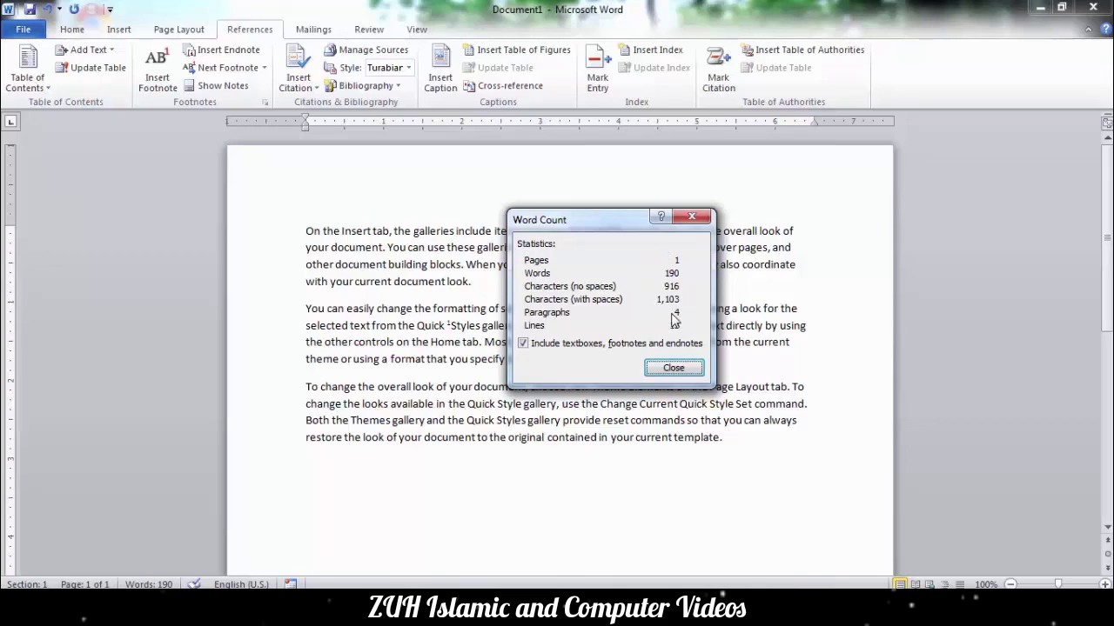
pyautogui.click(615, 346)
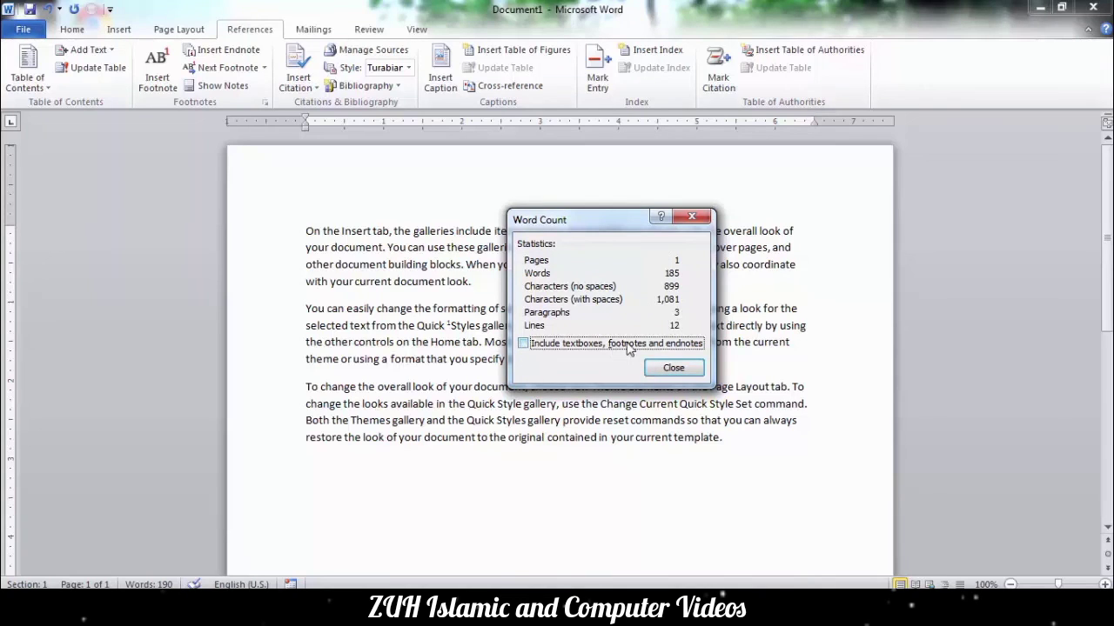
pyautogui.click(636, 346)
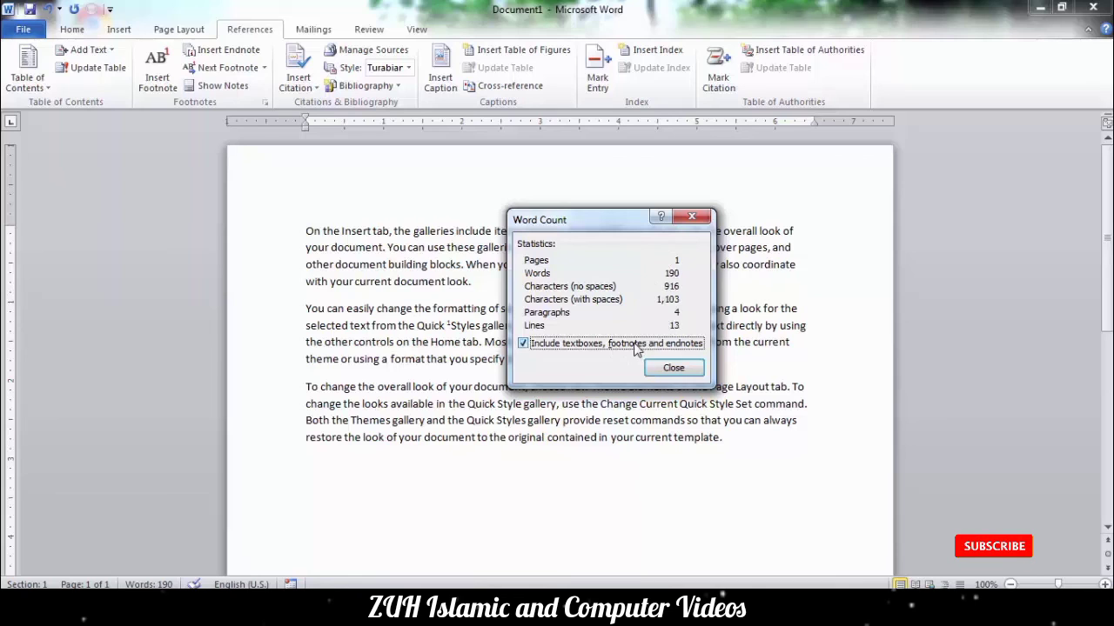
pyautogui.click(674, 371)
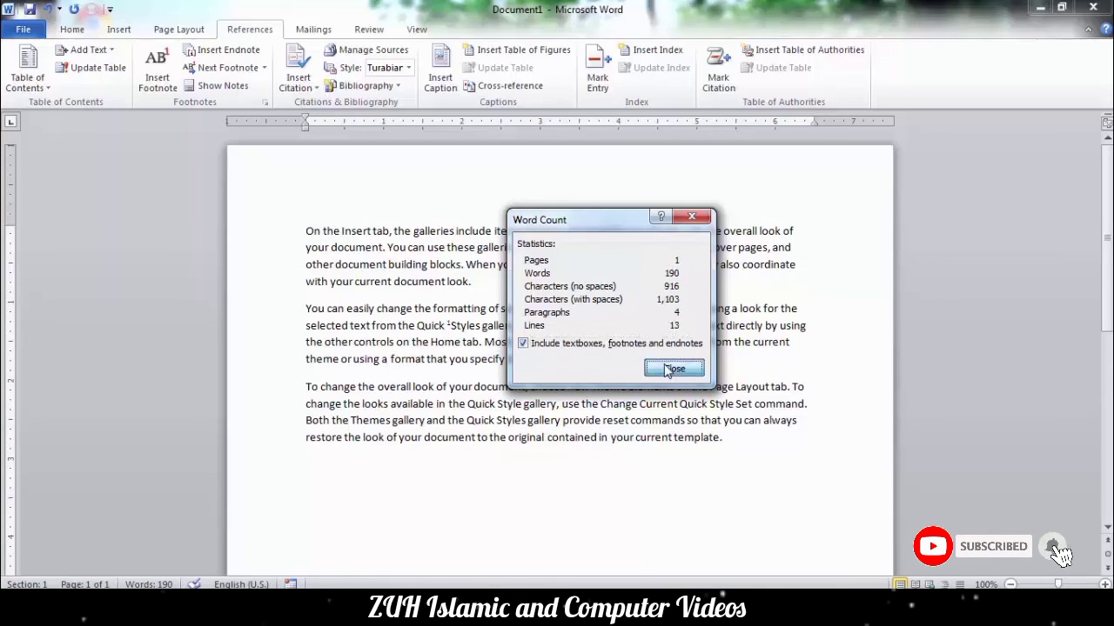